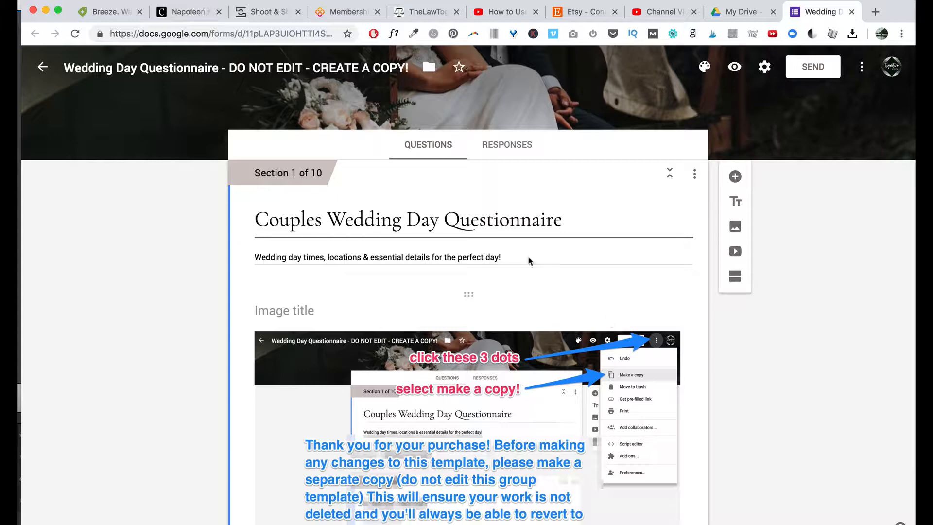
# Review the template and highlight the make-a-copy warning in its title.
pyautogui.scroll(-15, 526, 347)
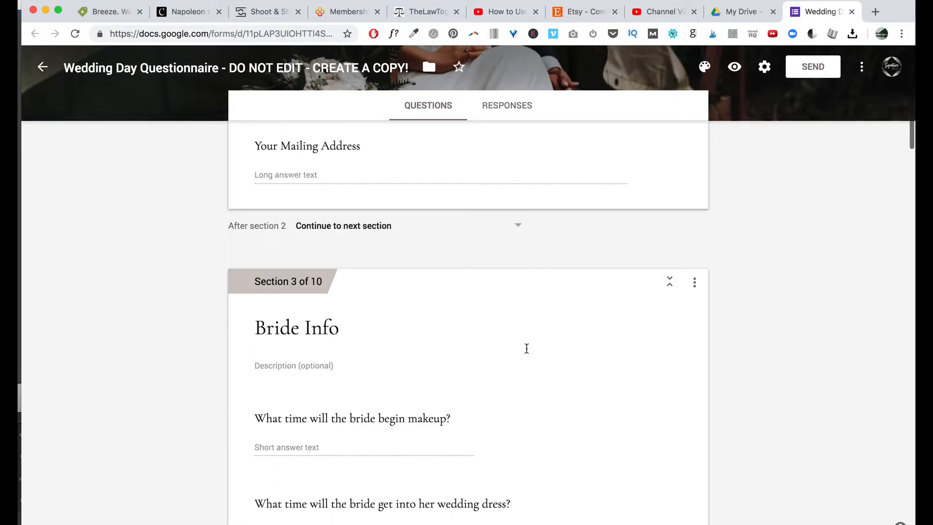
pyautogui.scroll(20, 526, 350)
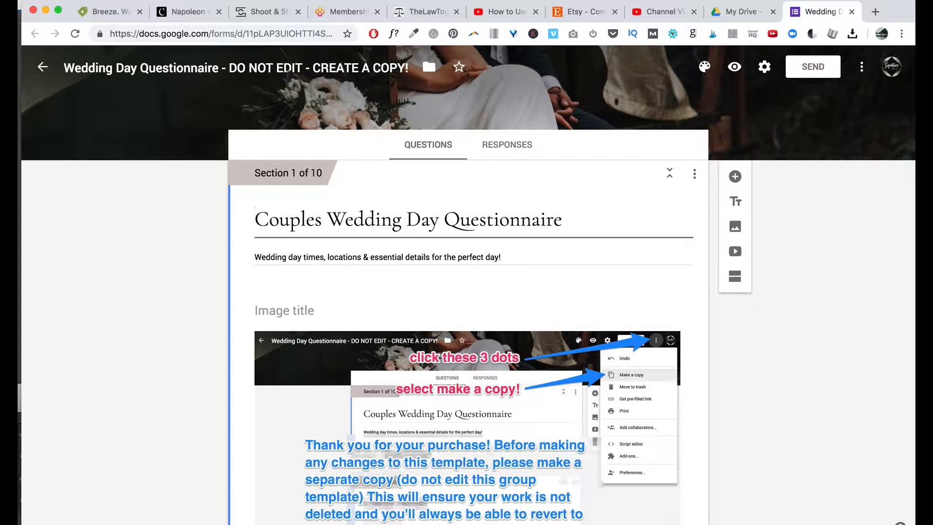
pyautogui.moveTo(222, 68); pyautogui.dragTo(406, 69)
pyautogui.click(163, 387)
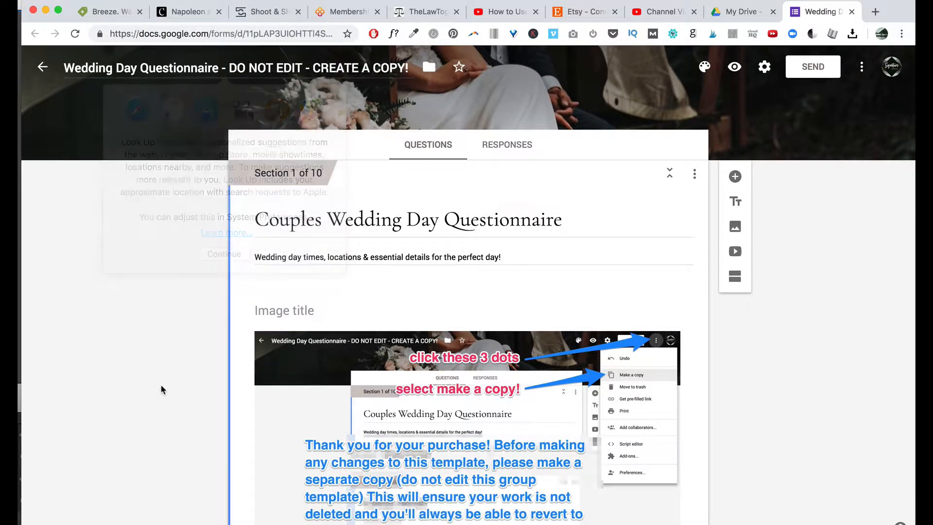
pyautogui.scroll(-5, 528, 388)
pyautogui.scroll(-20, 605, 329)
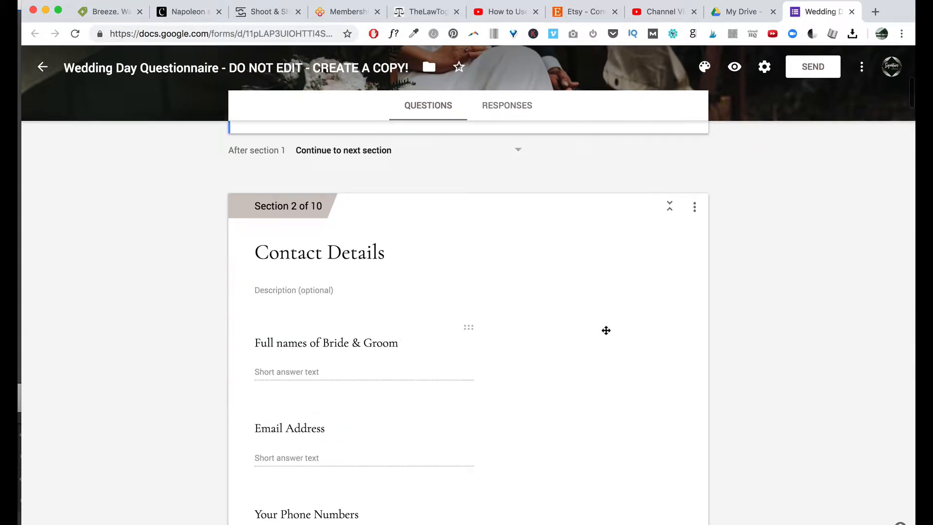
pyautogui.scroll(-12, 606, 330)
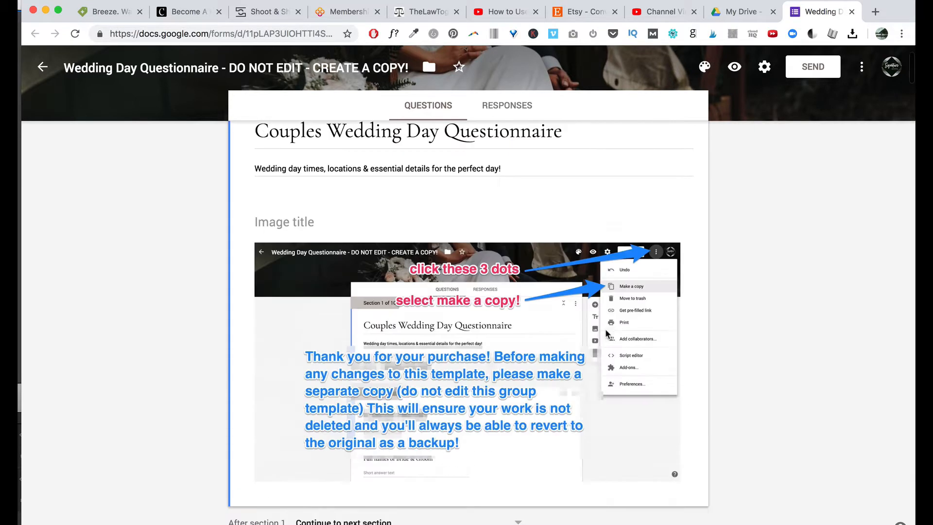
pyautogui.scroll(2, 532, 78)
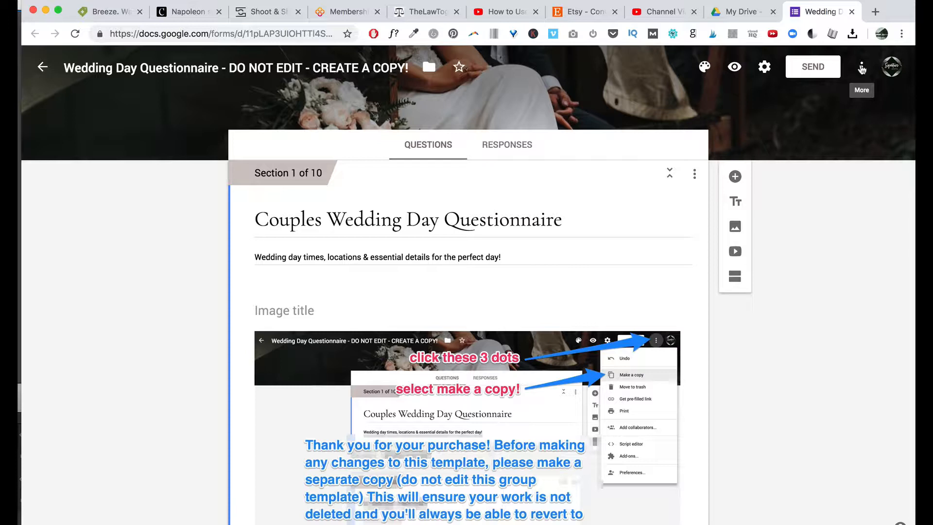
# Make a copy of the form named as the client's wedding questionnaire.
pyautogui.click(861, 69)
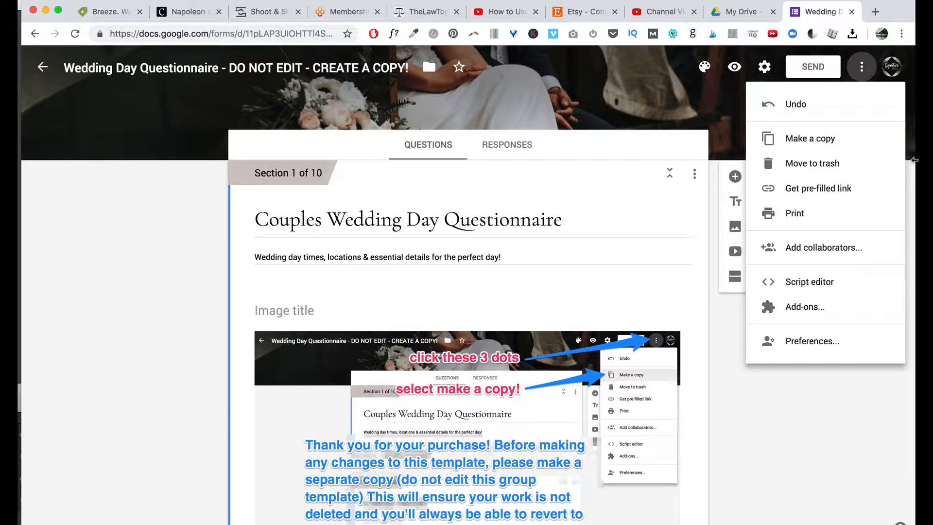
pyautogui.click(812, 141)
pyautogui.write('R')
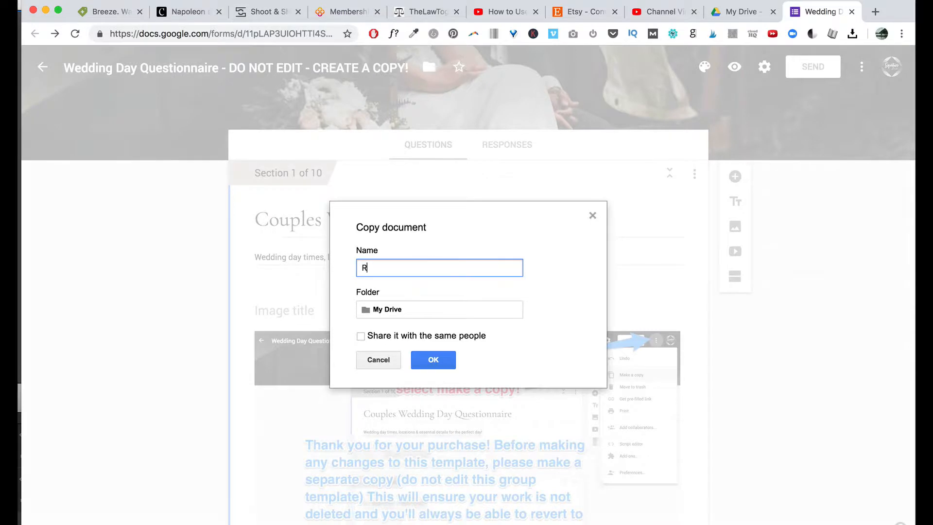
pyautogui.write("yan's Wedding Questionnaire")
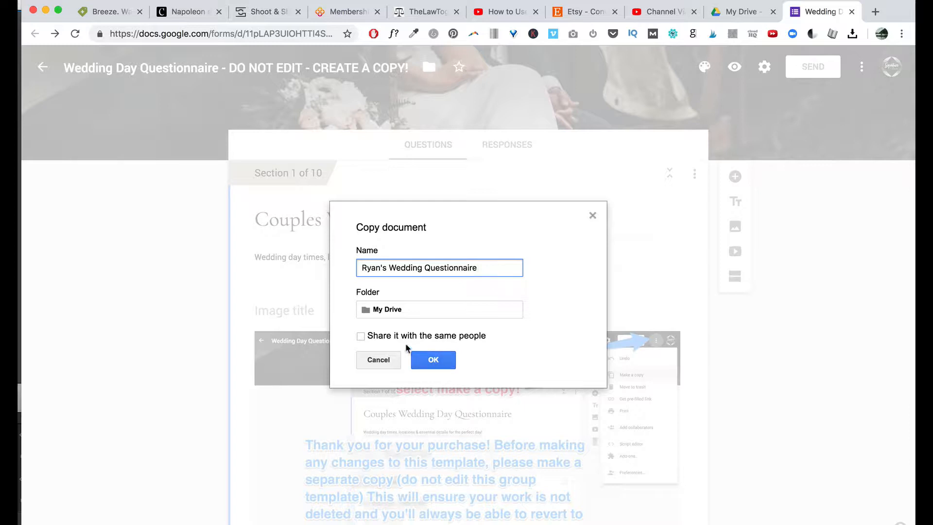
pyautogui.click(449, 365)
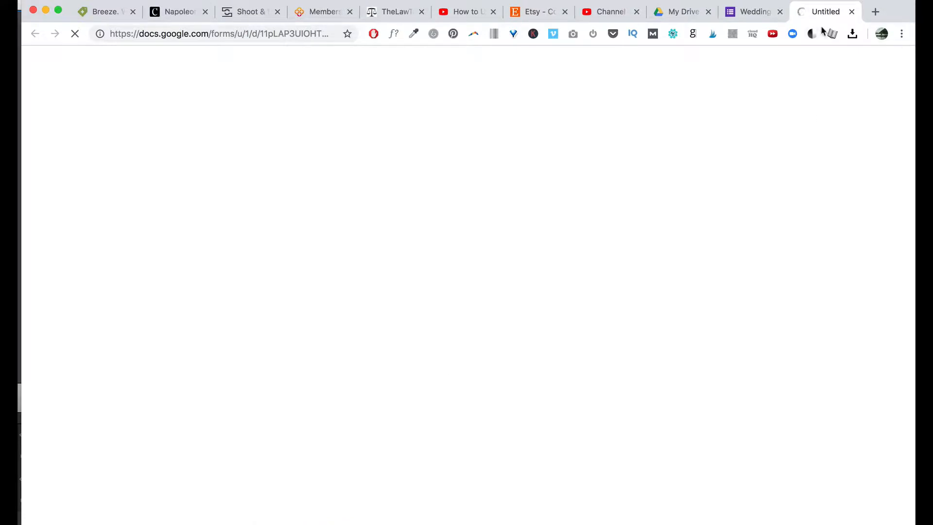
# Move the copied form into its own window and scroll through it.
pyautogui.moveTo(808, 14); pyautogui.dragTo(805, 64)
pyautogui.moveTo(680, 54); pyautogui.dragTo(679, 2)
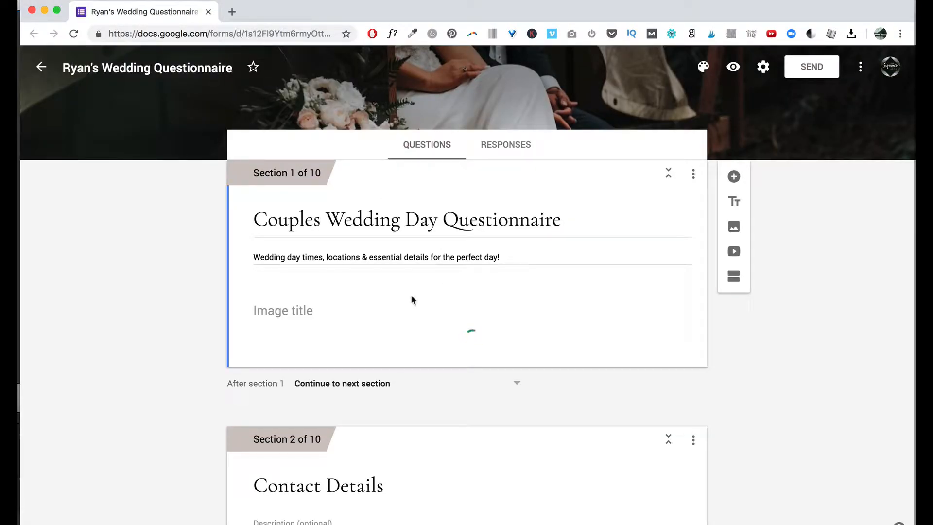
pyautogui.scroll(-20, 433, 287)
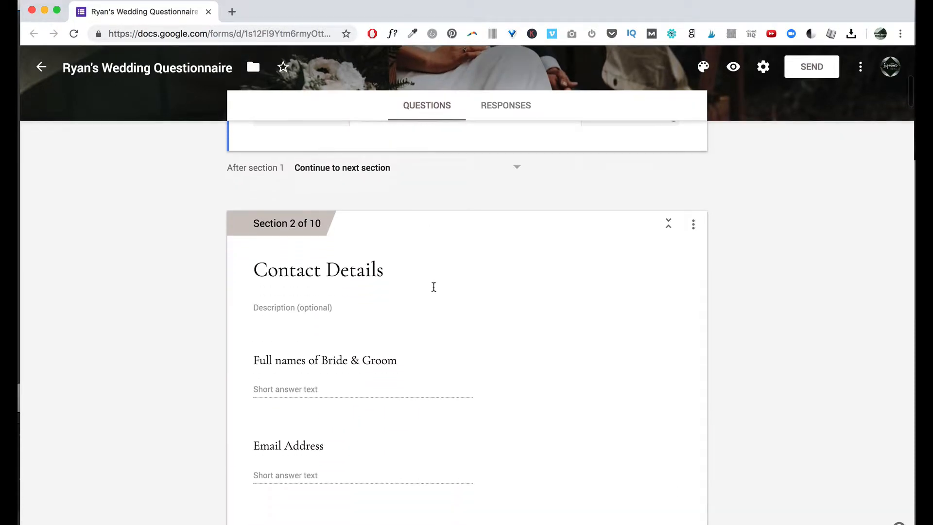
pyautogui.scroll(-10, 433, 286)
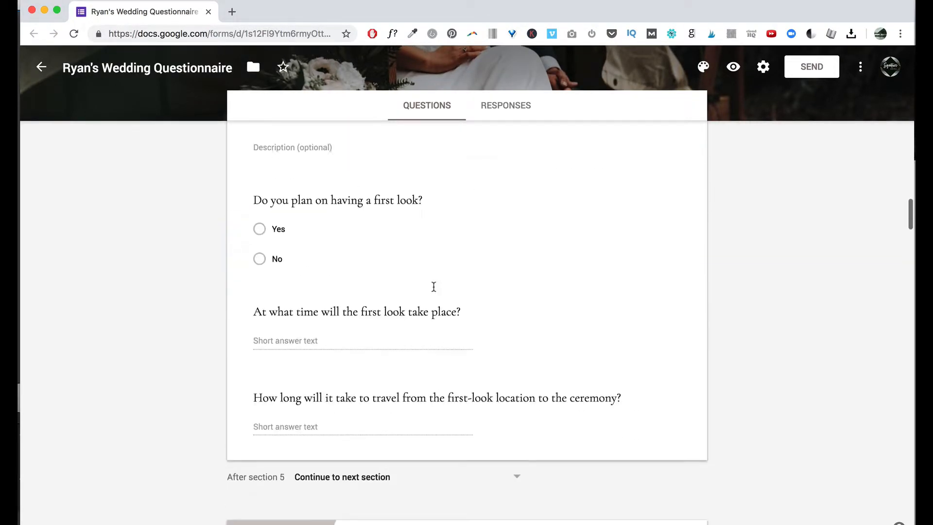
pyautogui.scroll(20, 433, 286)
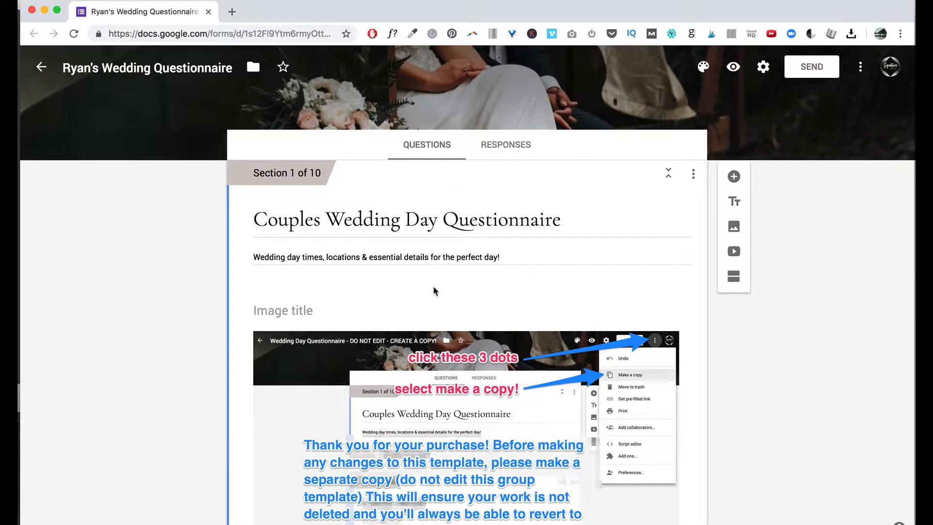
pyautogui.scroll(-5, 414, 373)
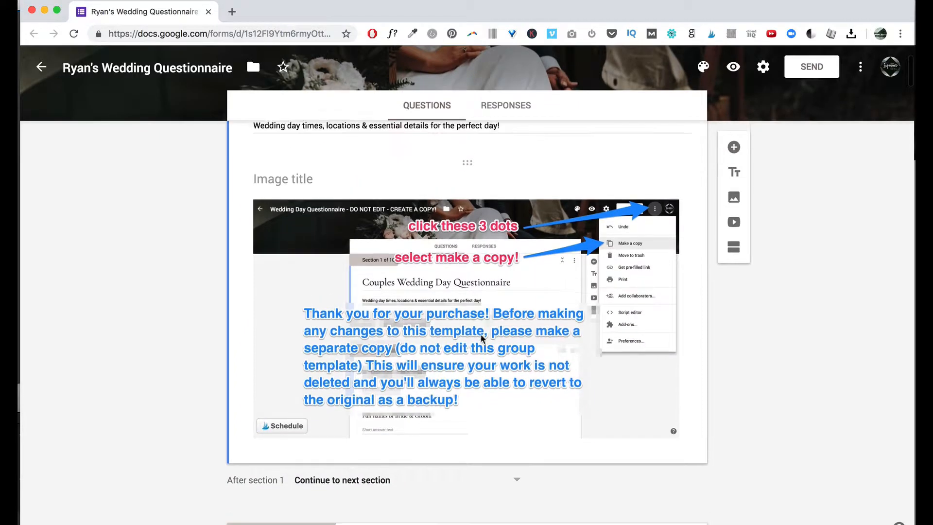
pyautogui.scroll(5, 437, 360)
pyautogui.scroll(-1, 482, 339)
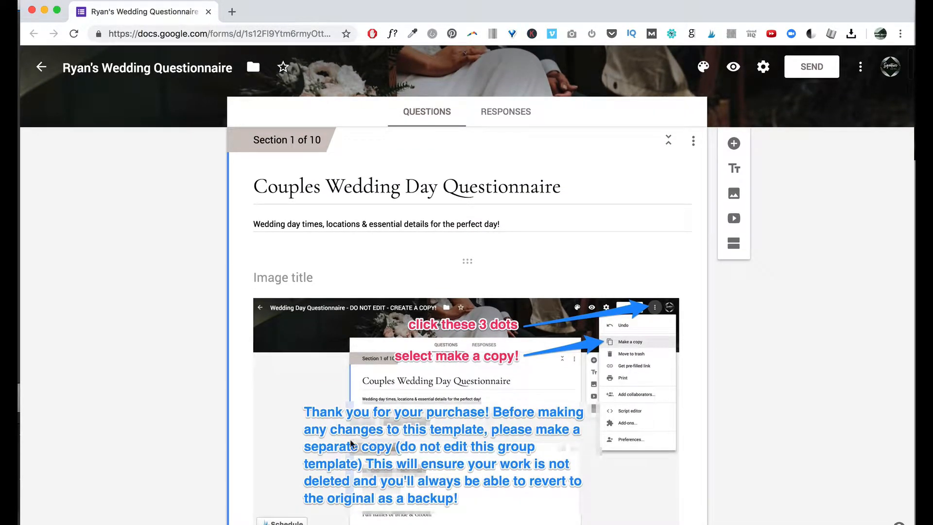
# Delete the make-a-copy instruction image from Section 1.
pyautogui.click(515, 372)
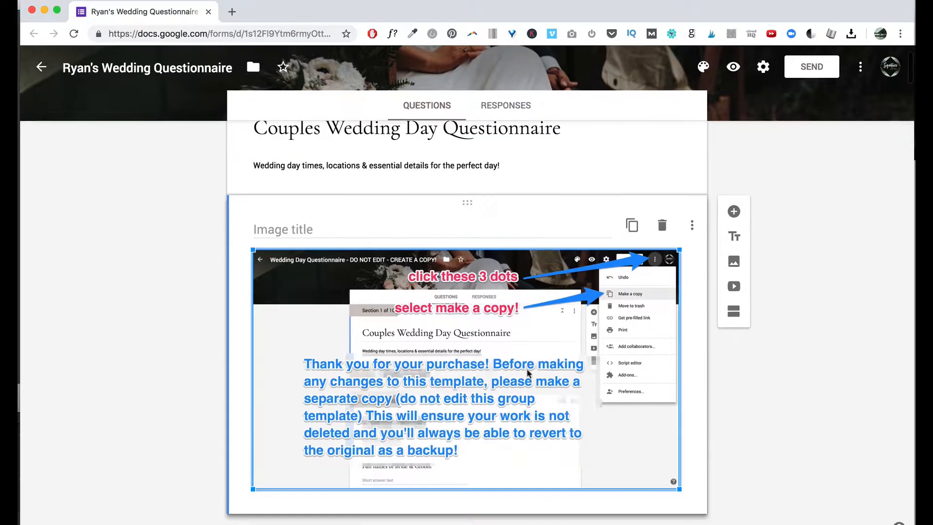
pyautogui.click(663, 226)
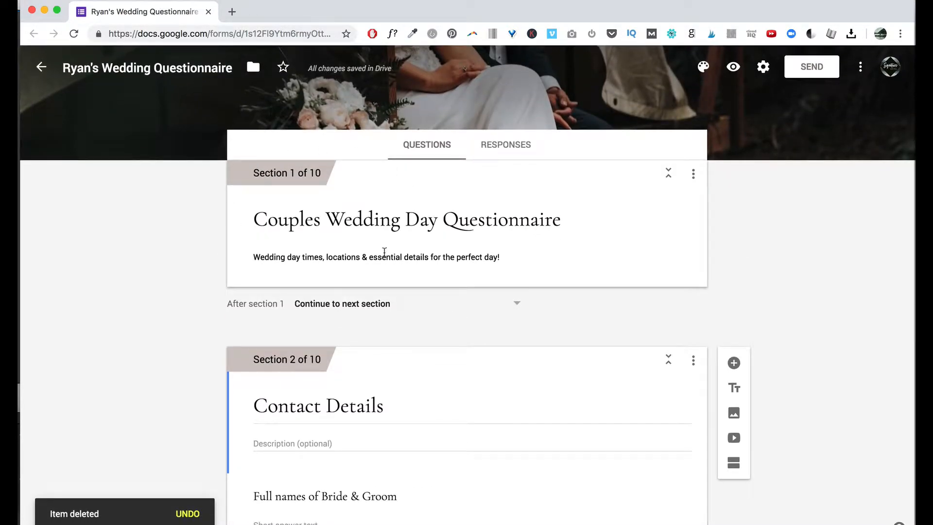
pyautogui.scroll(-8, 354, 408)
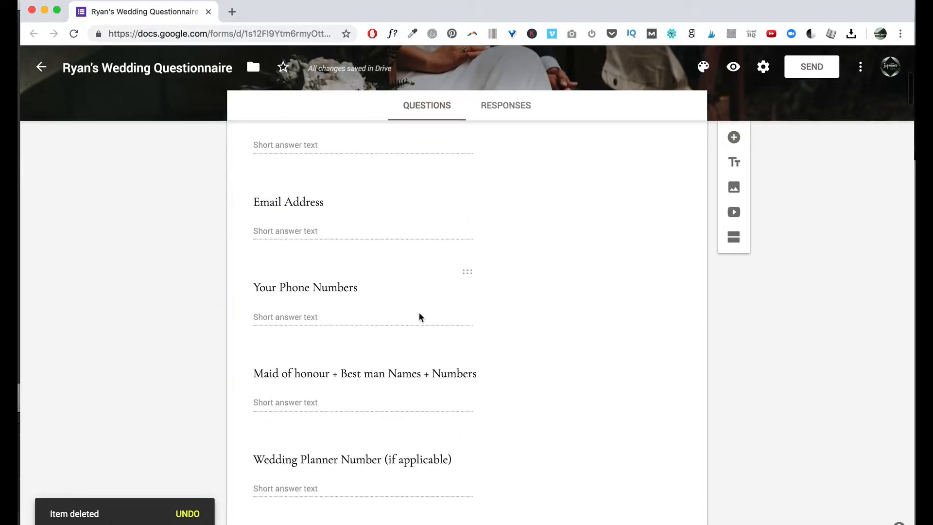
pyautogui.scroll(-8, 421, 317)
pyautogui.scroll(15, 421, 317)
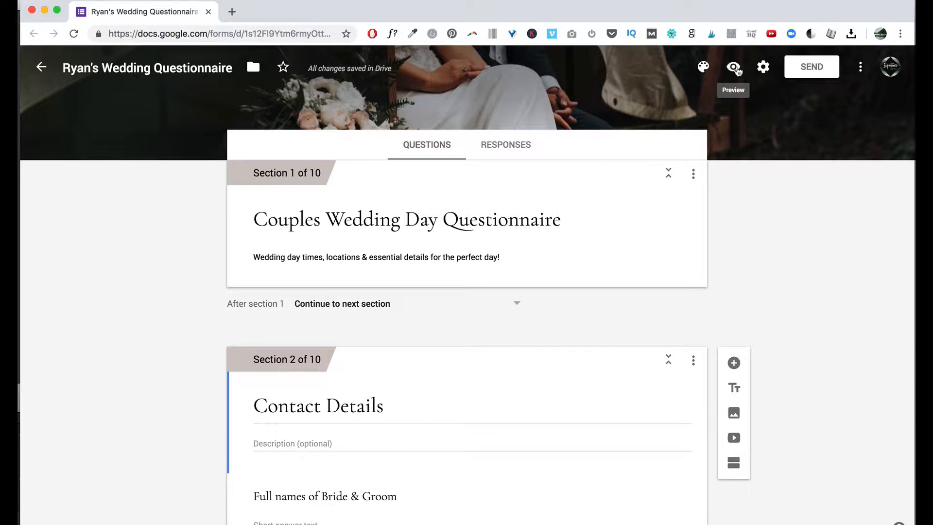
# Open a respondent preview of the form and advance to the Contact Details page.
pyautogui.click(734, 68)
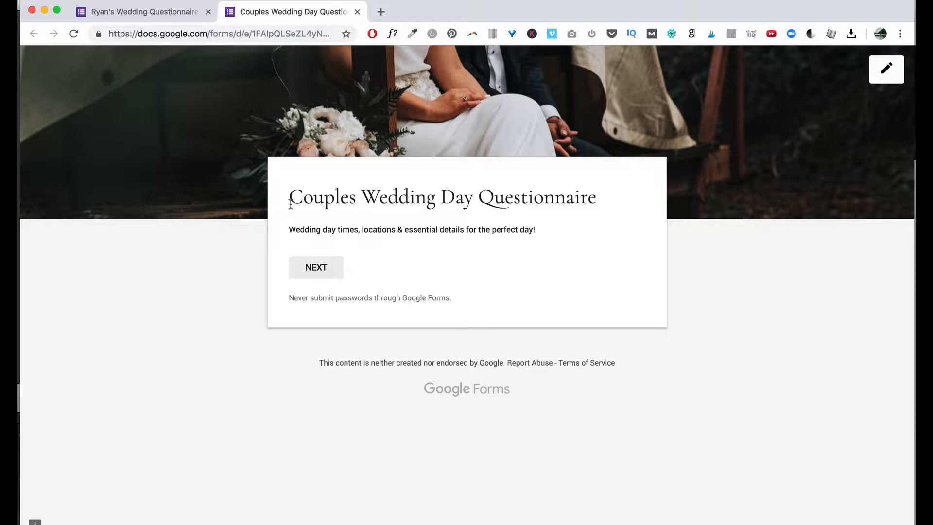
pyautogui.moveTo(291, 203); pyautogui.dragTo(591, 203)
pyautogui.click(523, 250)
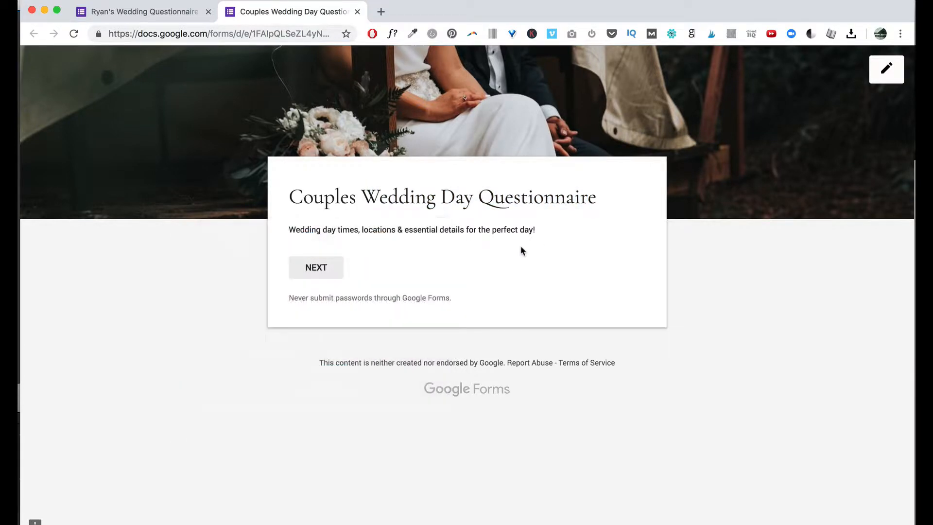
pyautogui.click(317, 271)
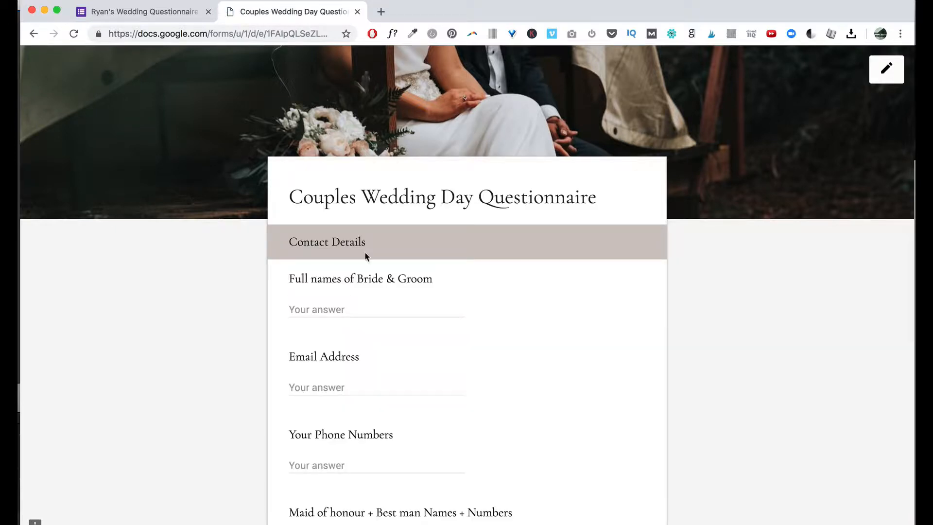
pyautogui.scroll(-5, 574, 287)
pyautogui.scroll(5, 574, 288)
pyautogui.scroll(-5, 572, 288)
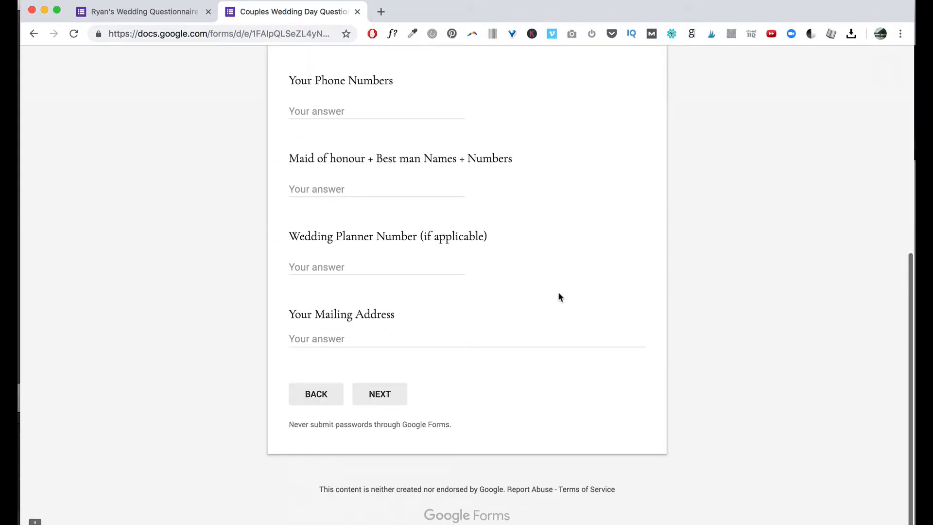
# Continue to the Bride Info page, then go back to the editor tab.
pyautogui.click(382, 395)
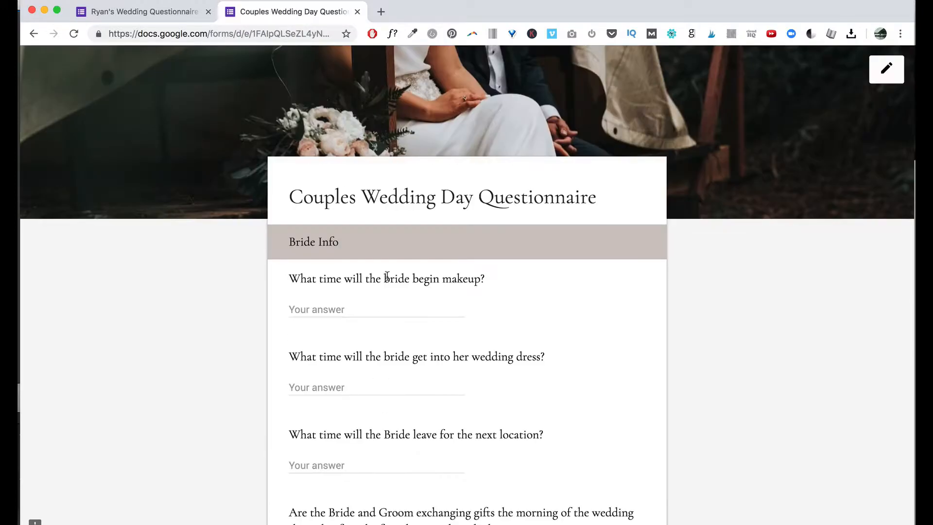
pyautogui.scroll(-5, 495, 352)
pyautogui.scroll(5, 494, 352)
pyautogui.scroll(1, 494, 352)
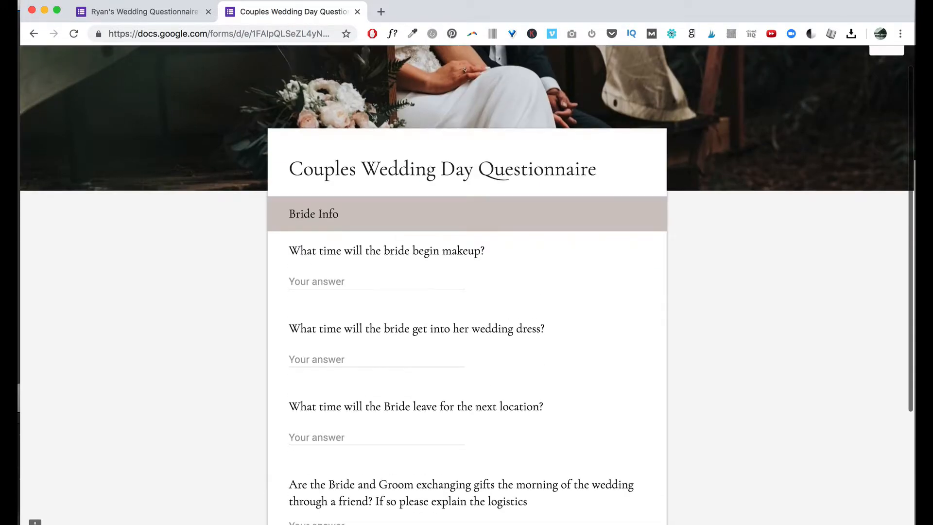
pyautogui.click(122, 10)
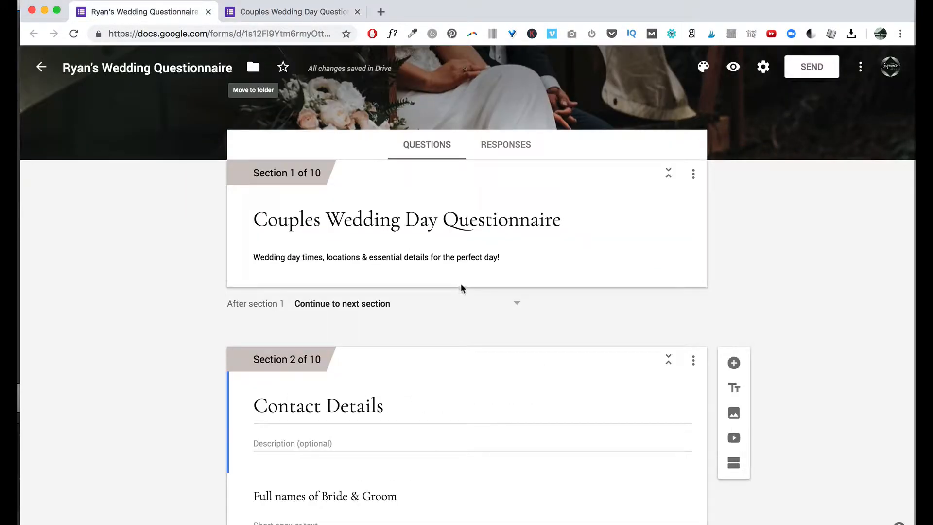
pyautogui.scroll(-3, 460, 288)
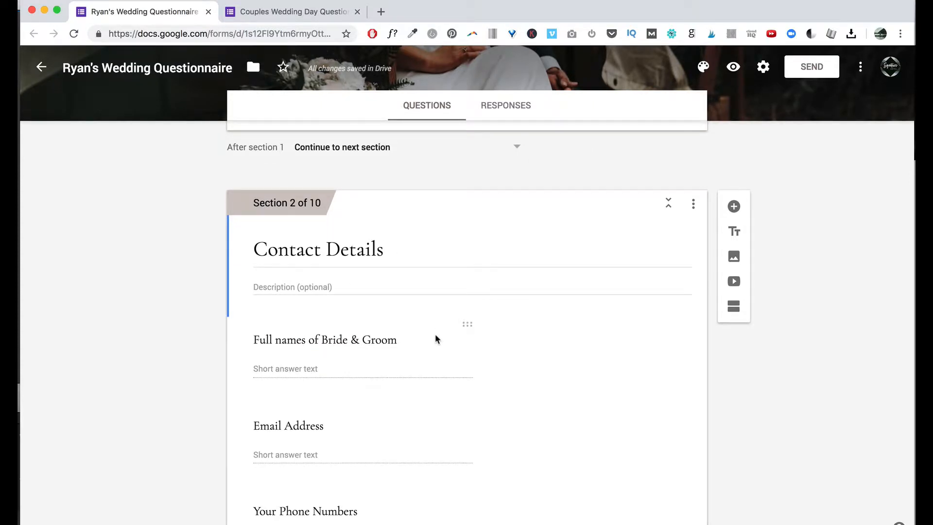
pyautogui.scroll(3, 535, 323)
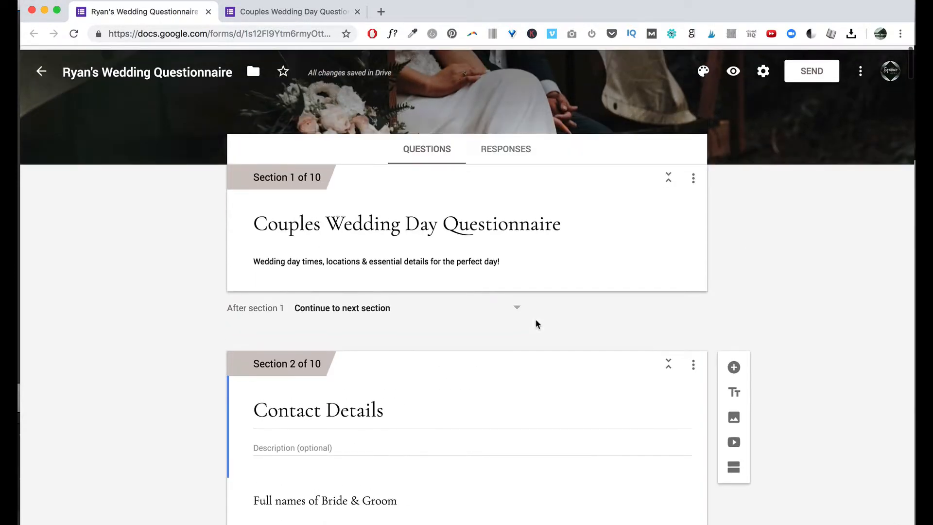
pyautogui.scroll(-3, 536, 323)
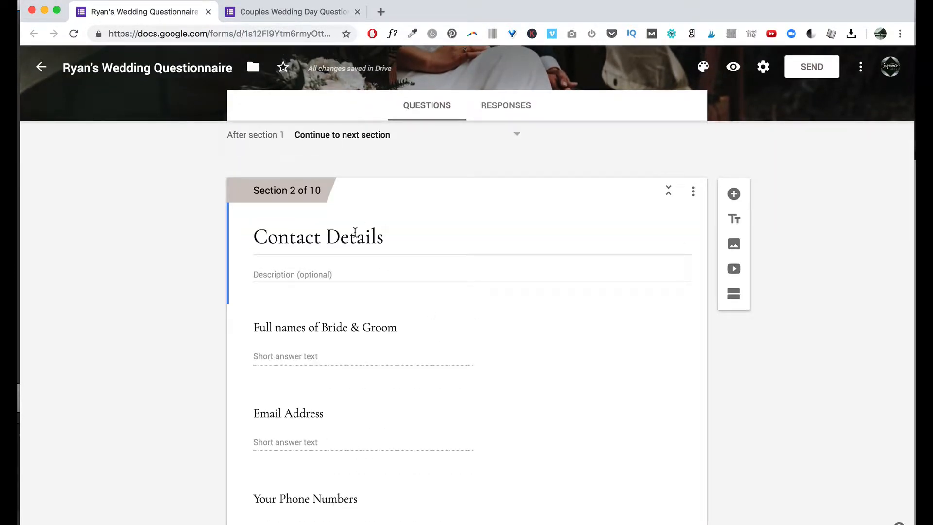
# Title Section 2 'GROOM INFO' with description 'Times dates and info for the grooms stuff.', then reload the live form.
pyautogui.click(356, 232)
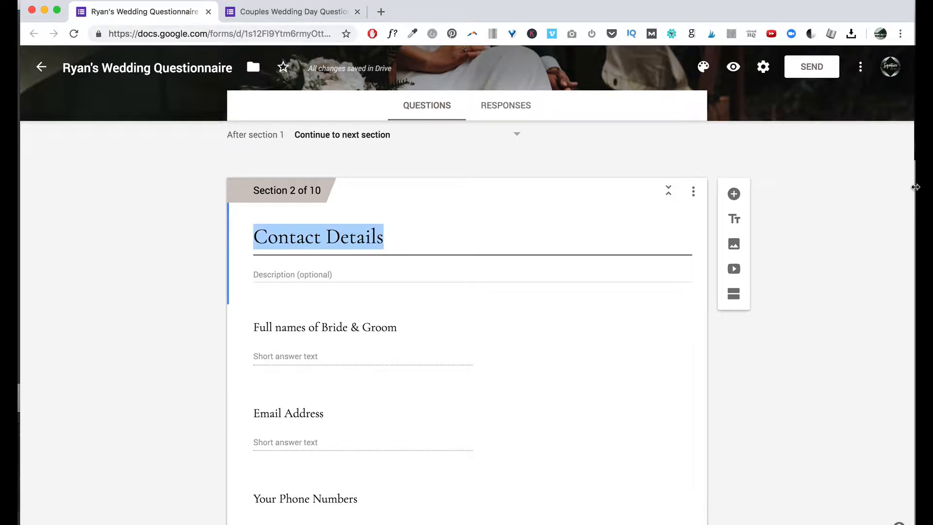
pyautogui.write('GROOM INFO')
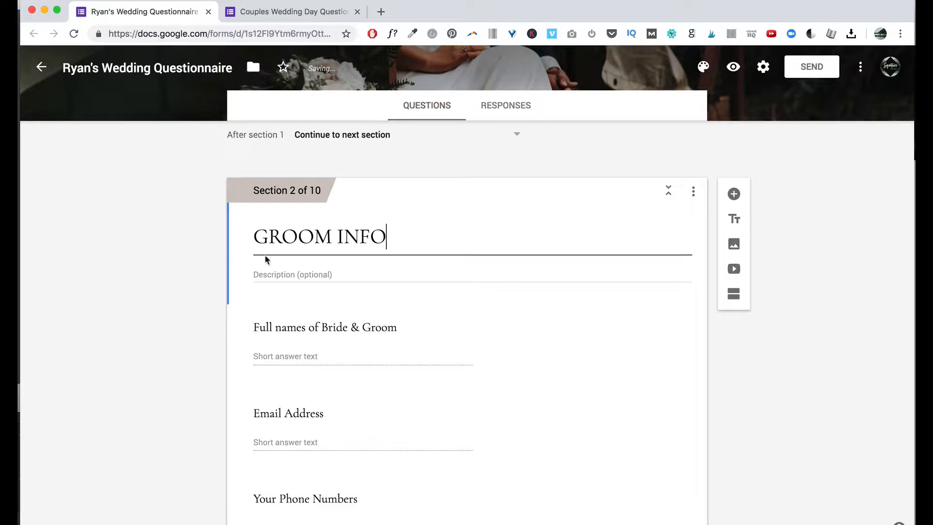
pyautogui.click(287, 273)
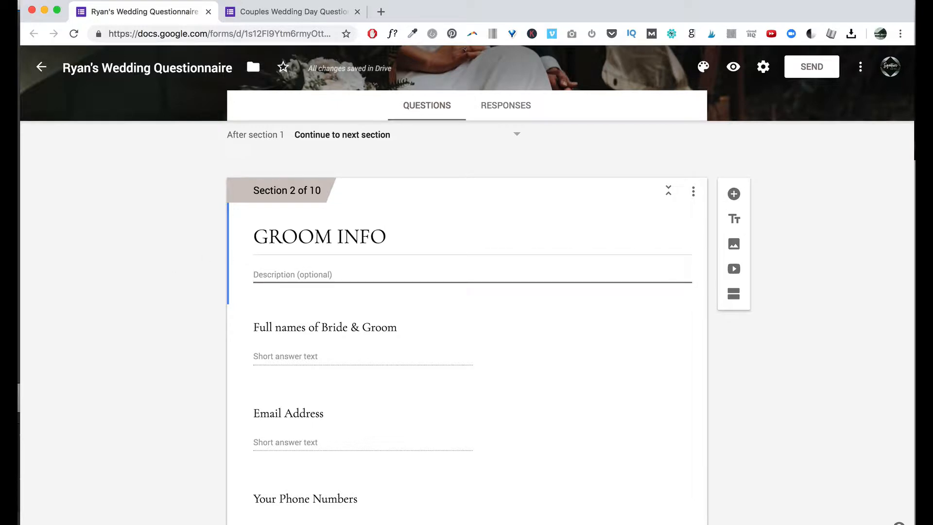
pyautogui.write('Times dates and info for the grooms stuff.')
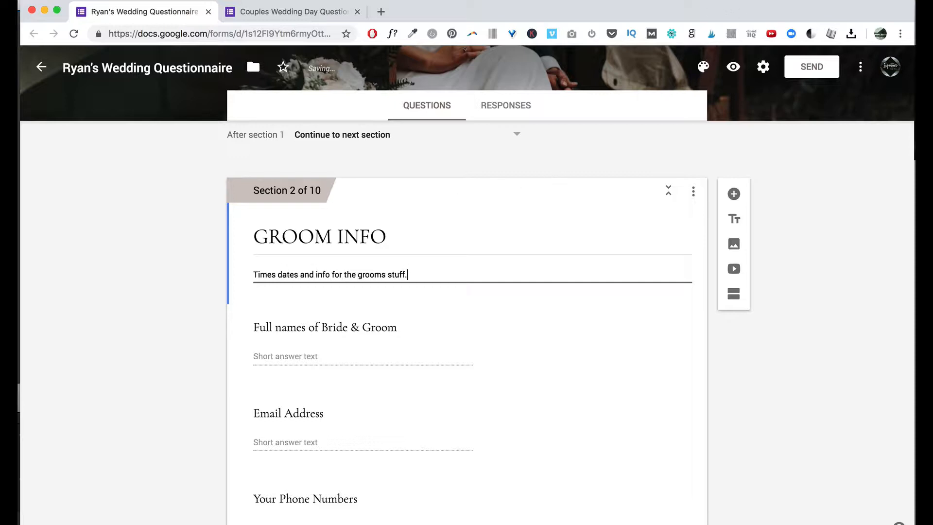
pyautogui.click(282, 14)
pyautogui.click(73, 33)
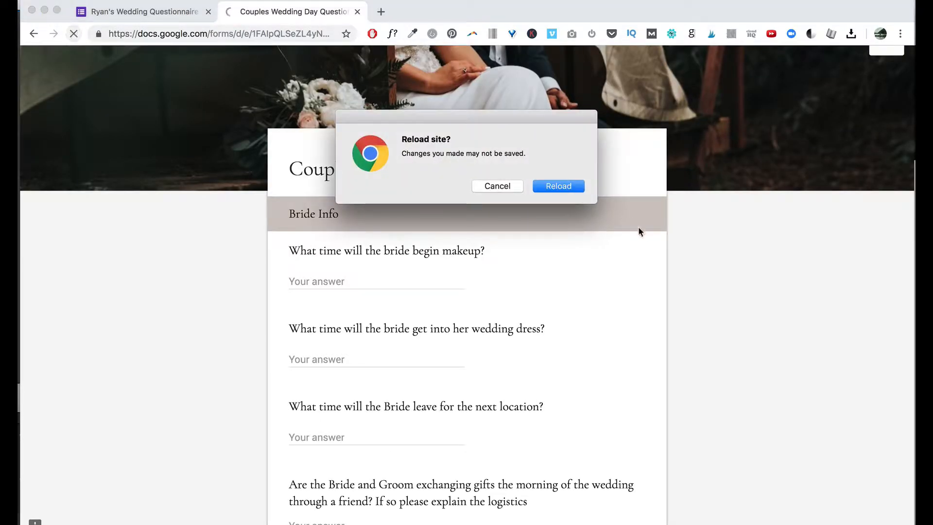
# Confirm the reload, check the GROOM INFO heading and description, then return to the editor.
pyautogui.click(565, 189)
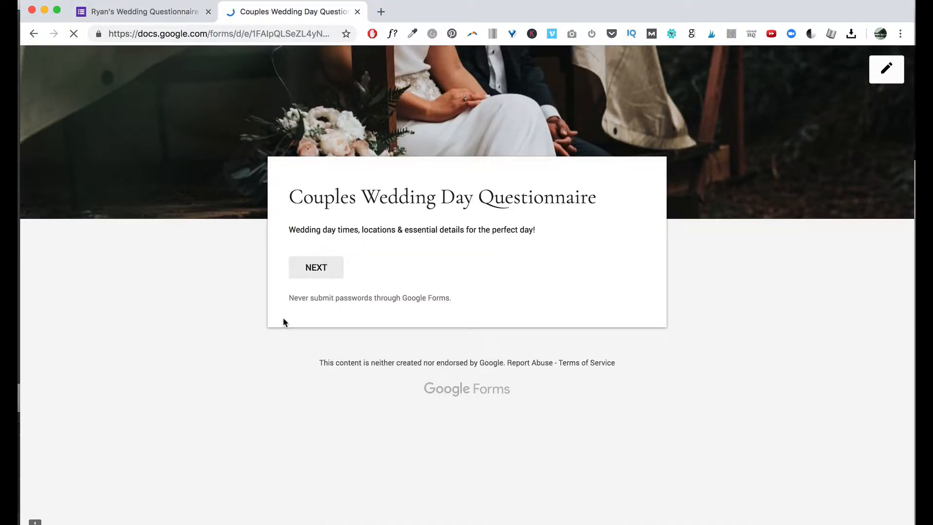
pyautogui.click(325, 267)
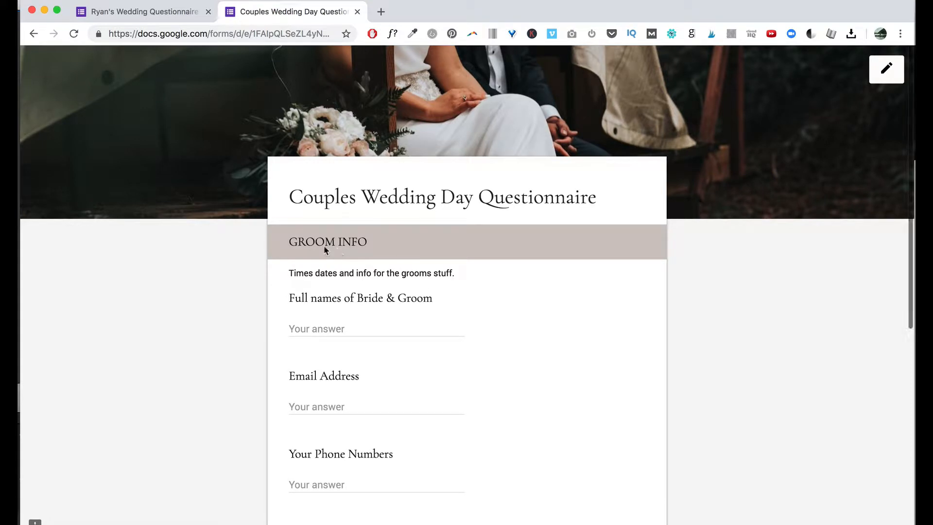
pyautogui.moveTo(290, 243); pyautogui.dragTo(402, 247)
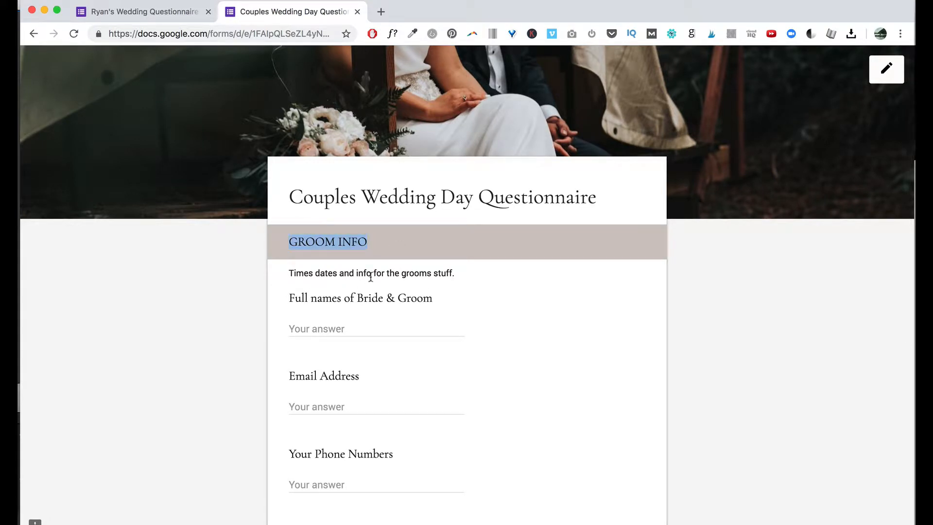
pyautogui.click(146, 13)
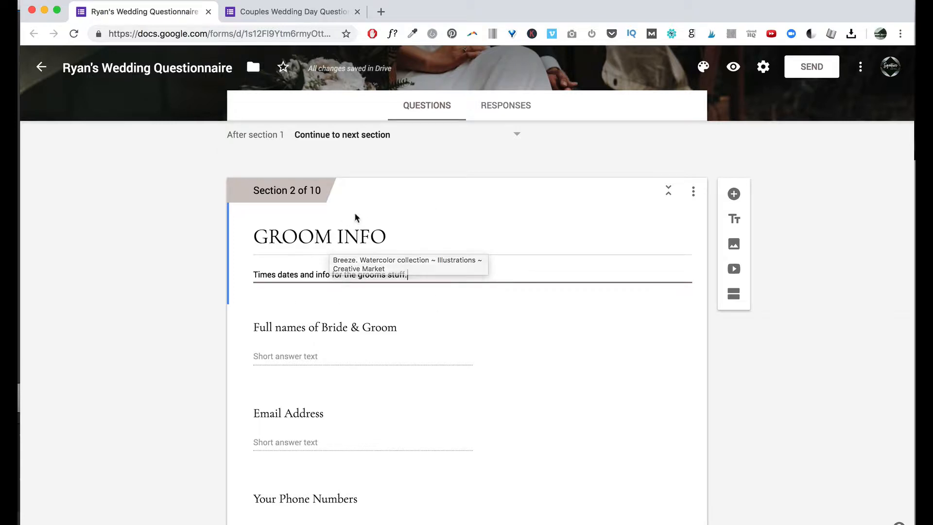
# Retitle section 2 'How did you meet?', delete its description, and check the live form.
pyautogui.tripleClick(385, 234)
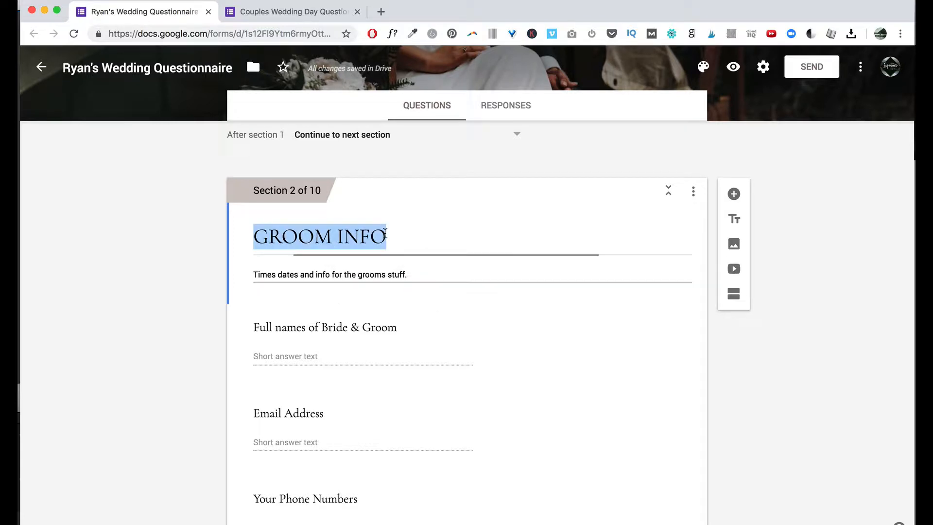
pyautogui.tripleClick(435, 276)
pyautogui.tripleClick(385, 237)
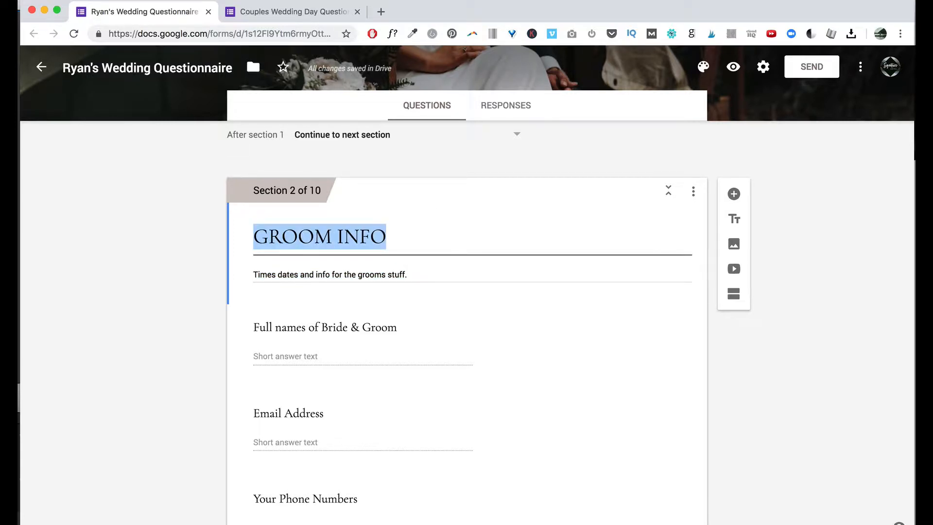
pyautogui.write('How did y')
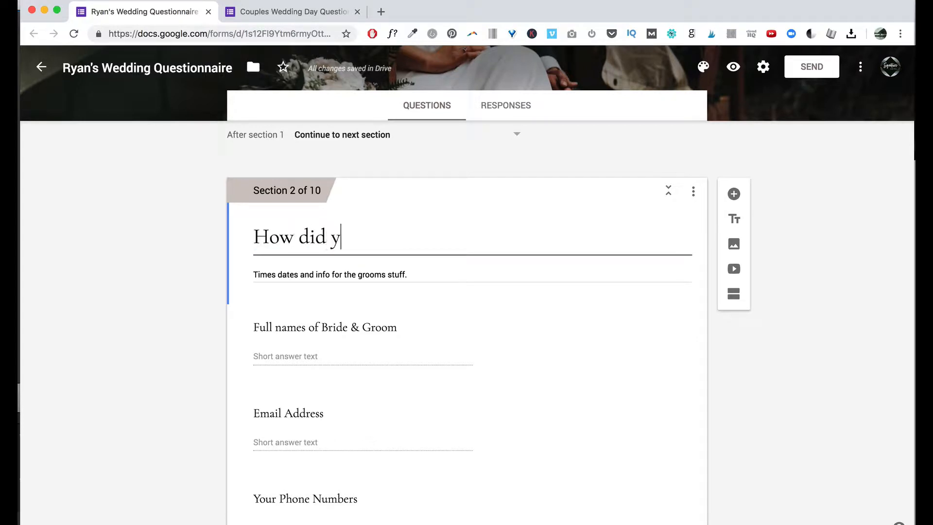
pyautogui.write('ou meet?')
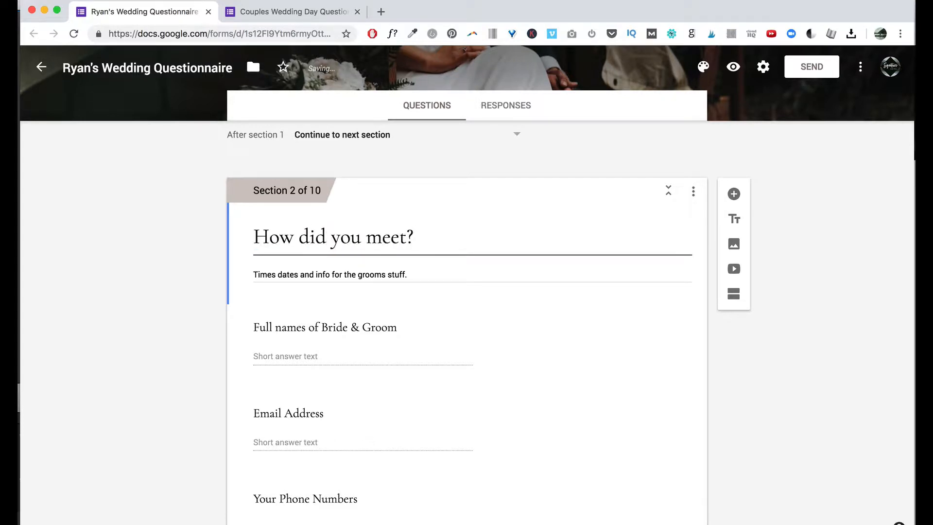
pyautogui.tripleClick(396, 273)
pyautogui.press('BackSpace')
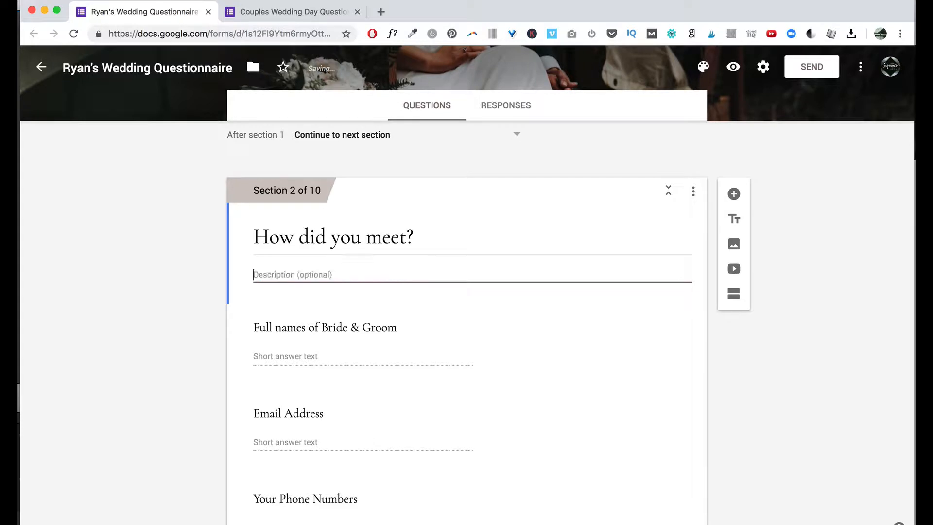
pyautogui.click(287, 9)
pyautogui.moveTo(290, 269); pyautogui.dragTo(536, 272)
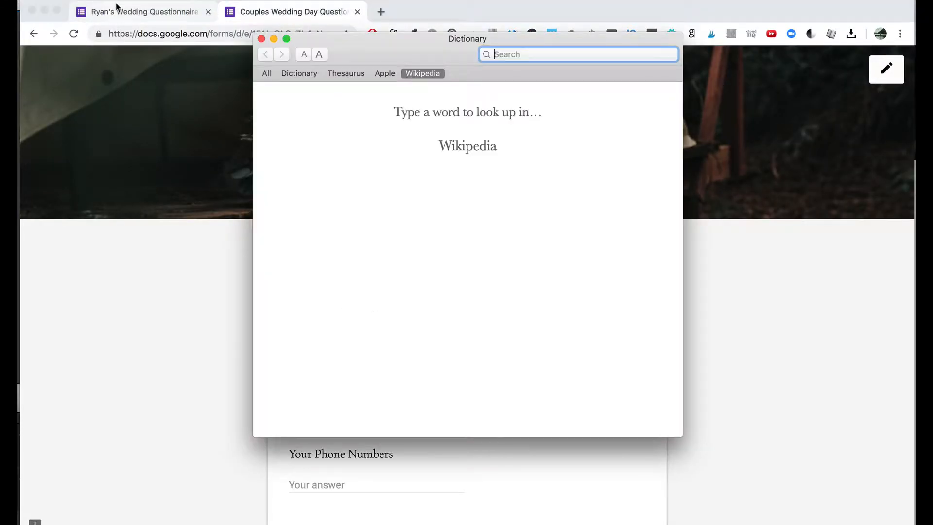
# Close the Dictionary popup and retitle the first section 2 question 'Grooms Middle Name'.
pyautogui.click(261, 38)
pyautogui.click(166, 18)
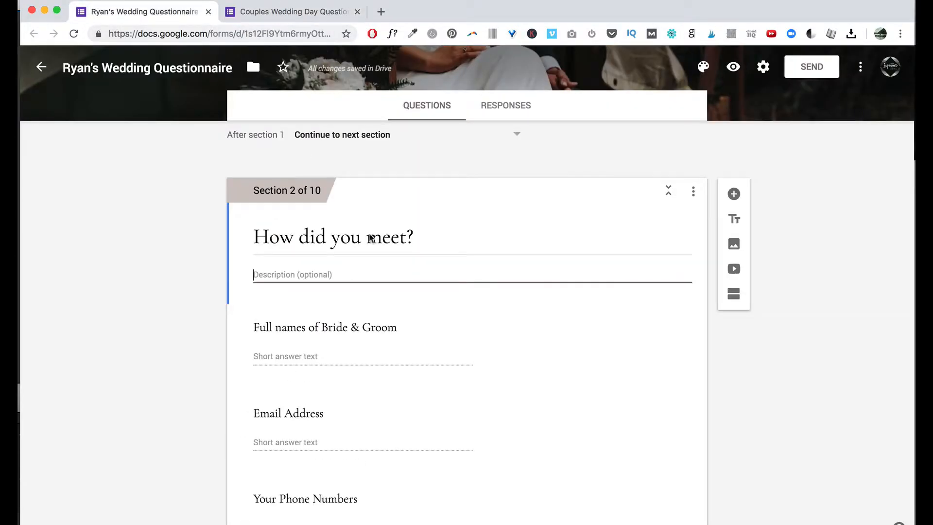
pyautogui.scroll(-4, 389, 291)
pyautogui.click(322, 207)
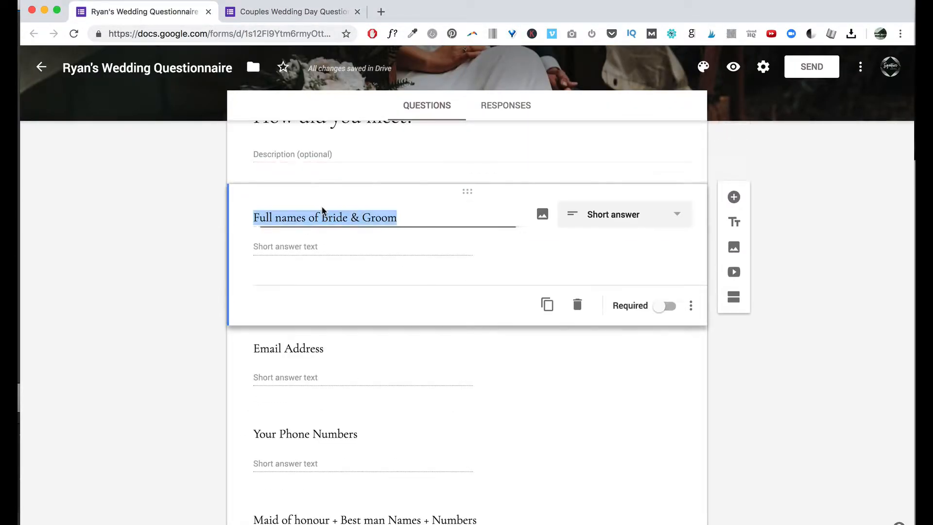
pyautogui.write('Gro')
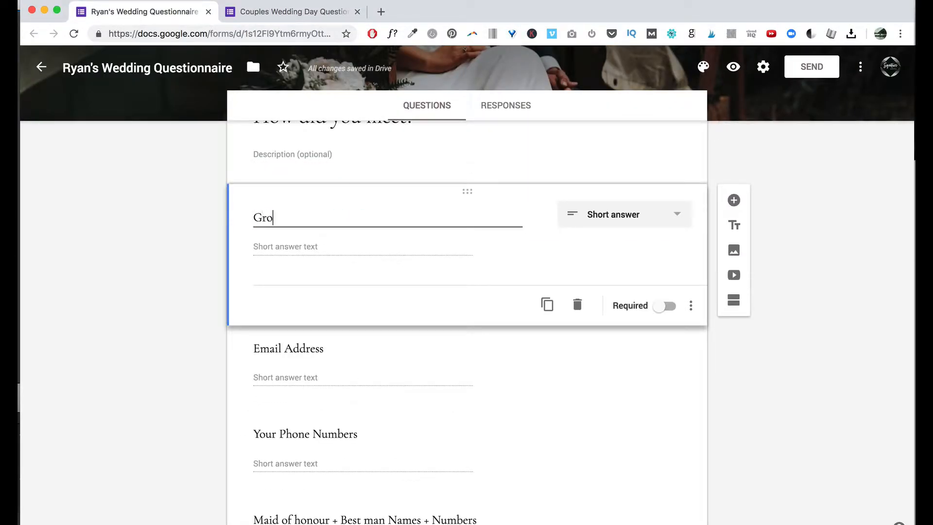
pyautogui.write('oms Middle Name')
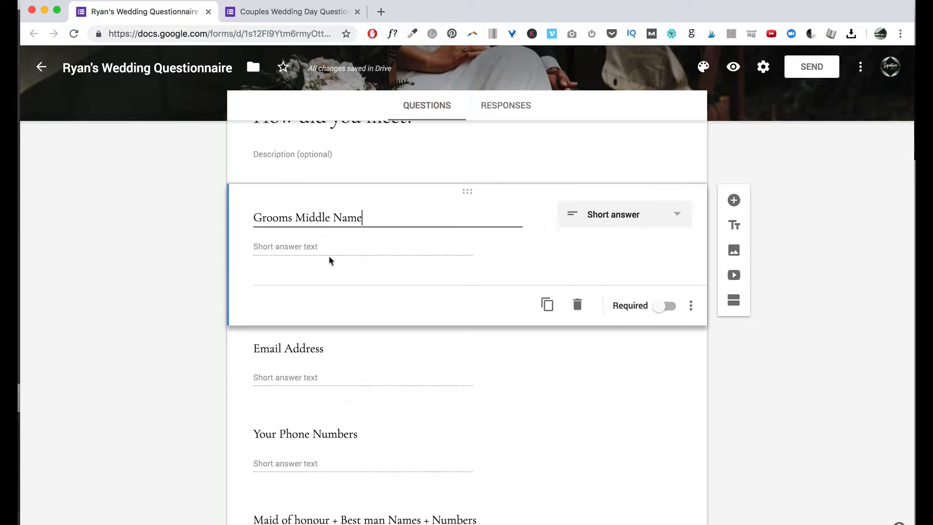
pyautogui.click(285, 248)
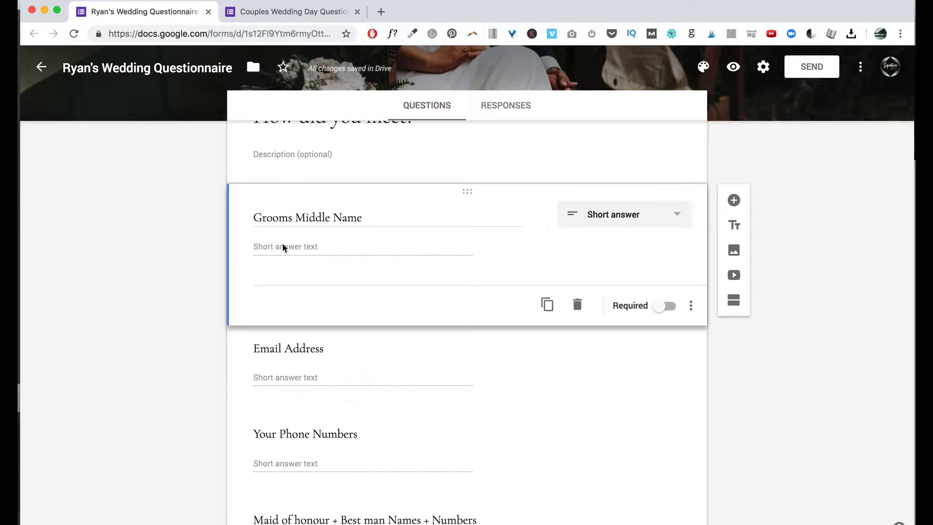
# Change the title to 'Grooms favourite day in his life', correcting the spelling to favourite.
pyautogui.click(673, 215)
pyautogui.click(352, 215)
pyautogui.click(289, 218)
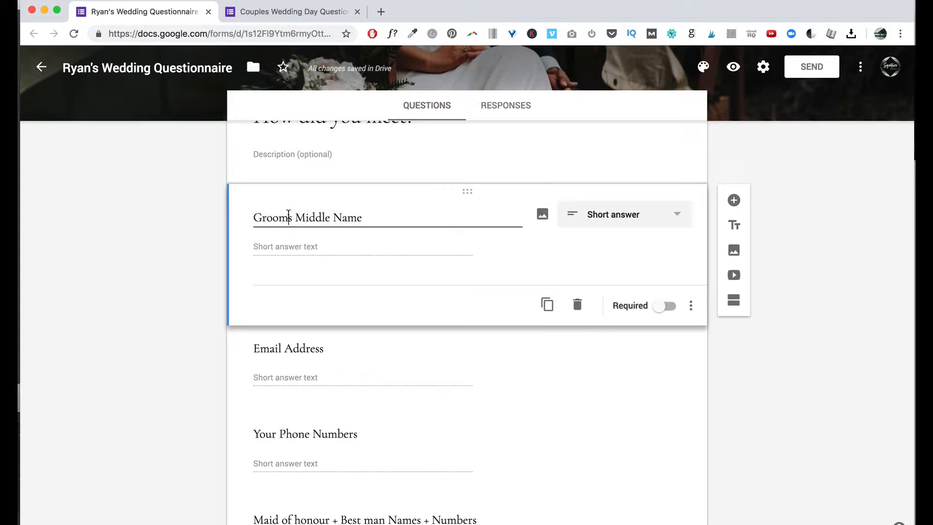
pyautogui.moveTo(296, 218); pyautogui.dragTo(445, 214)
pyautogui.write('favorite day in hi')
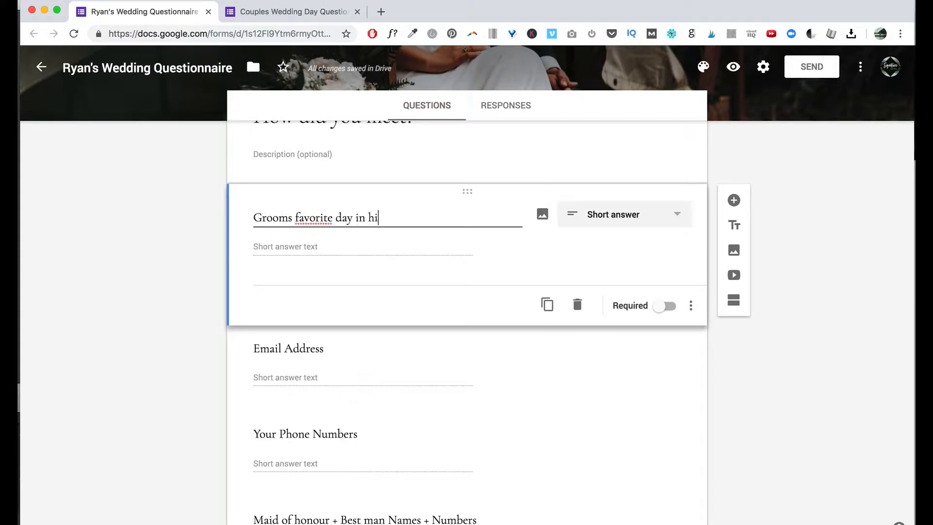
pyautogui.write('s life')
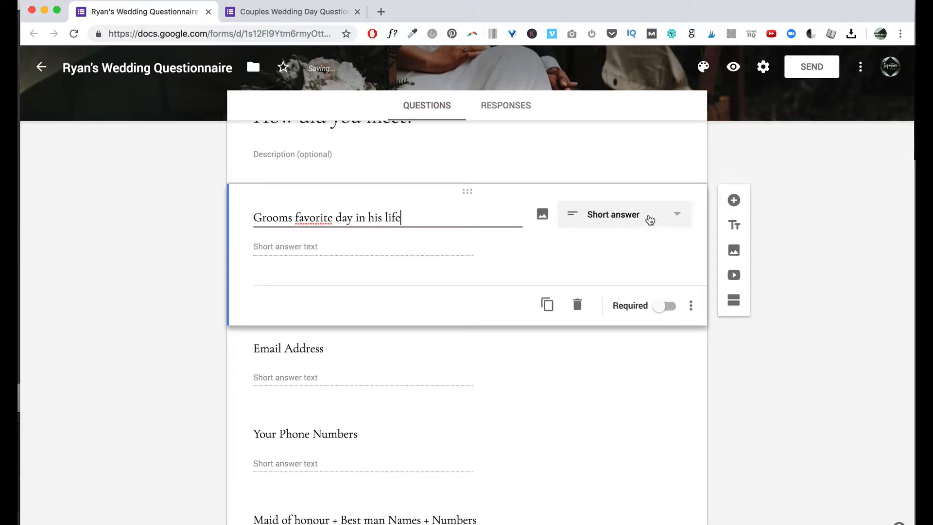
pyautogui.click(650, 215)
pyautogui.click(328, 235)
pyautogui.click(314, 218)
pyautogui.write('u')
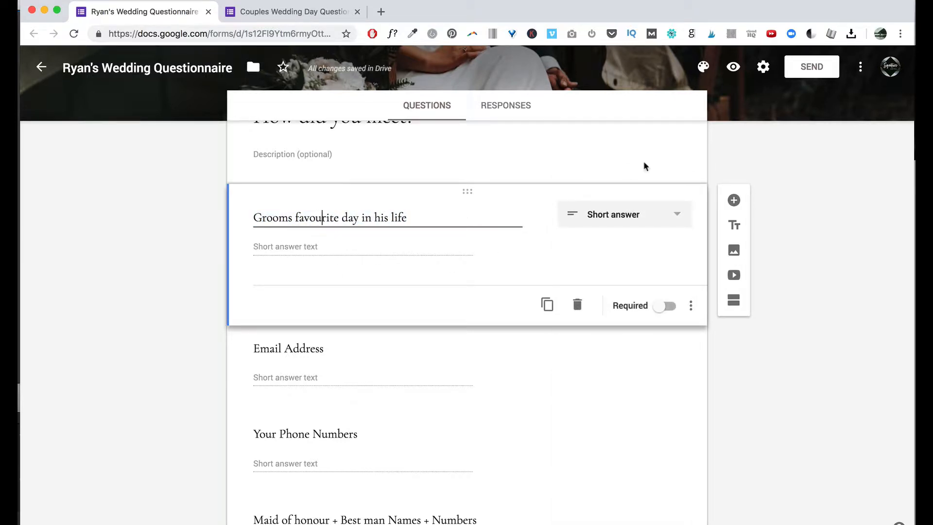
pyautogui.click(627, 224)
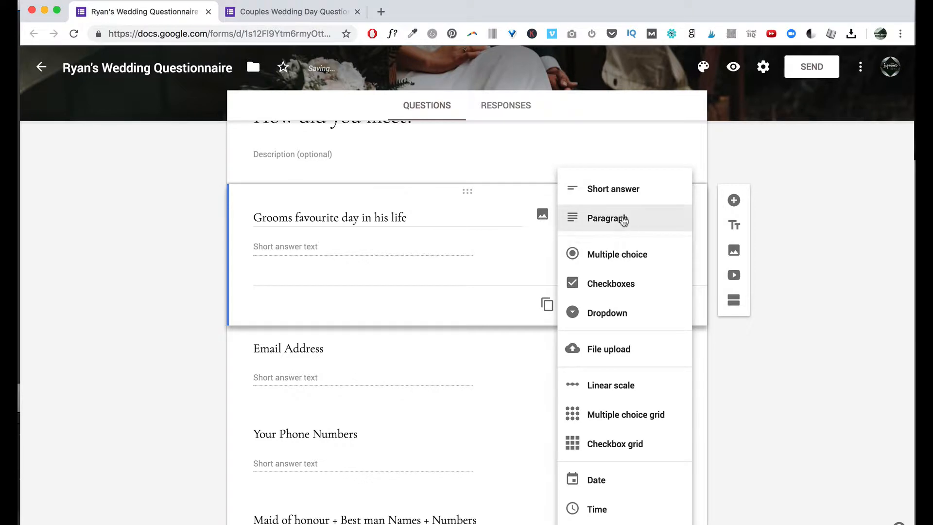
# Switch the question to Paragraph, then to Multiple choice.
pyautogui.click(628, 220)
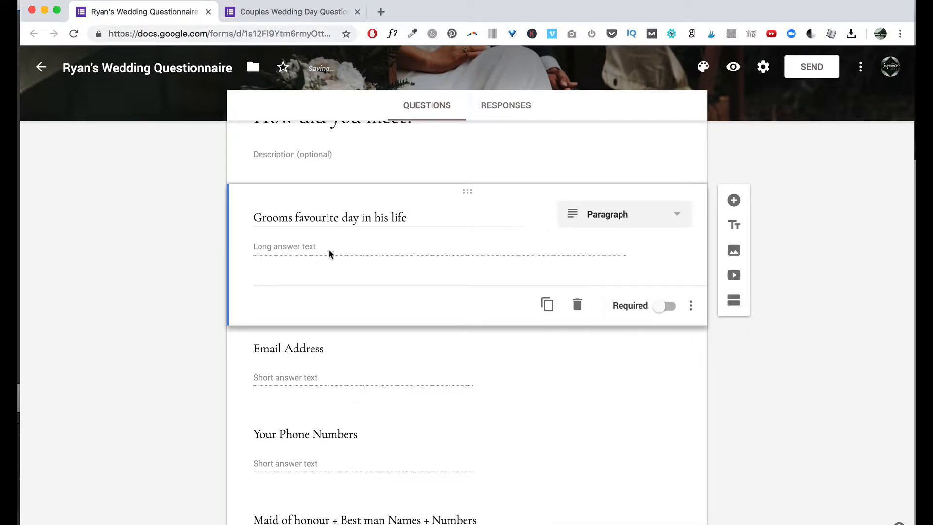
pyautogui.click(670, 222)
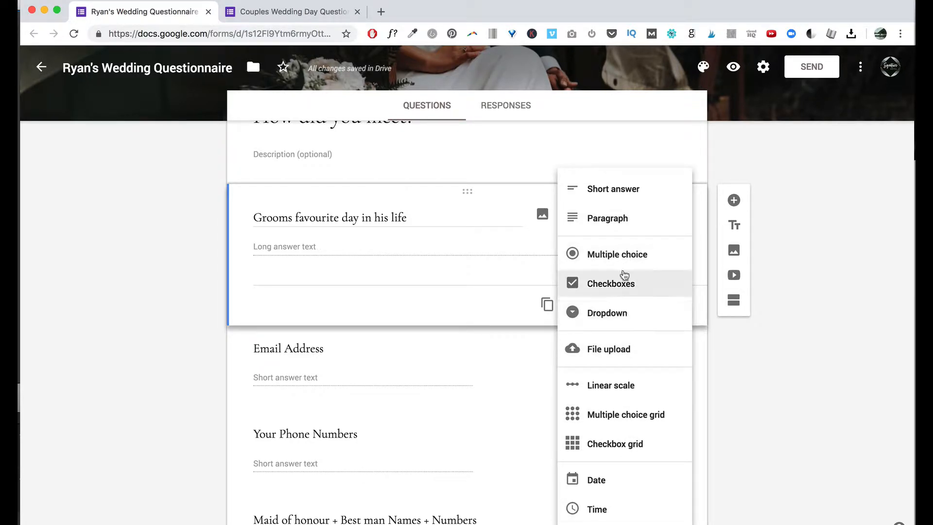
pyautogui.click(622, 255)
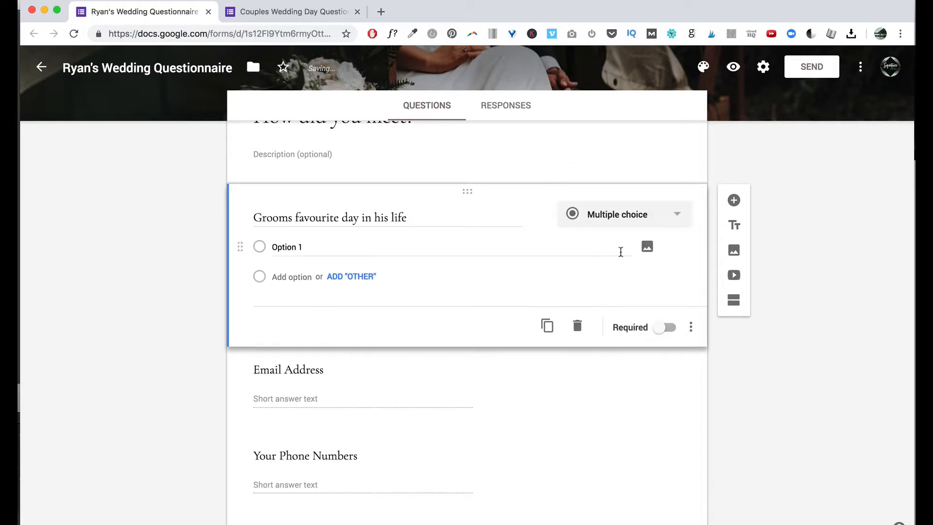
# Add answer options 'birthday', 'christmas', a third option, and an 'Other' choice.
pyautogui.click(289, 248)
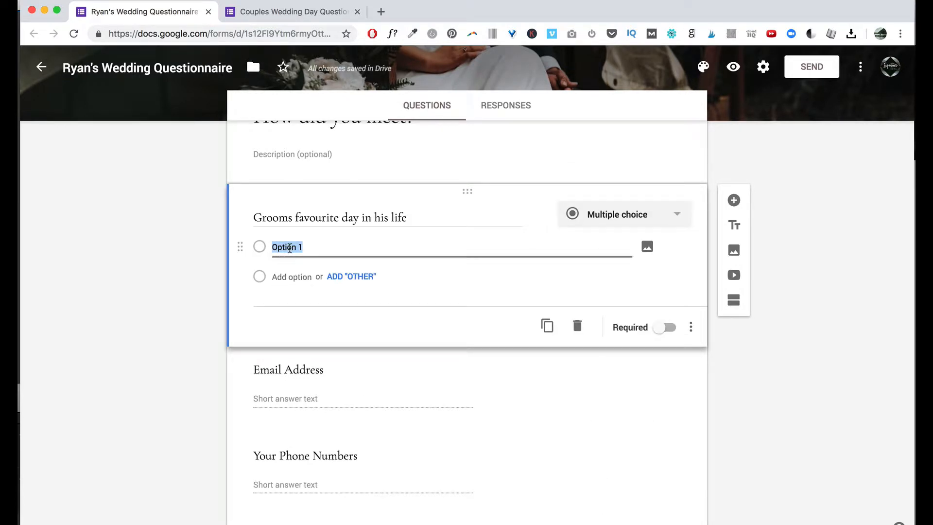
pyautogui.write('birthday')
pyautogui.click(291, 277)
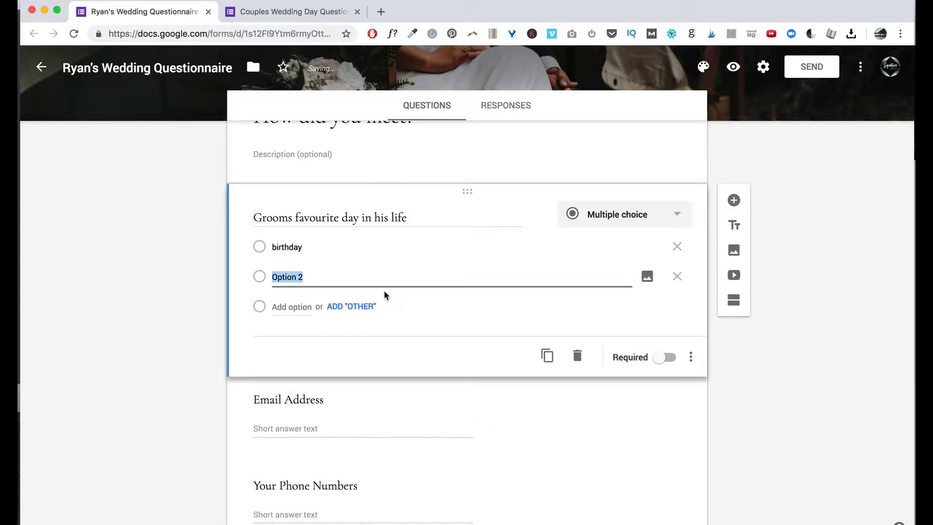
pyautogui.write('christmas')
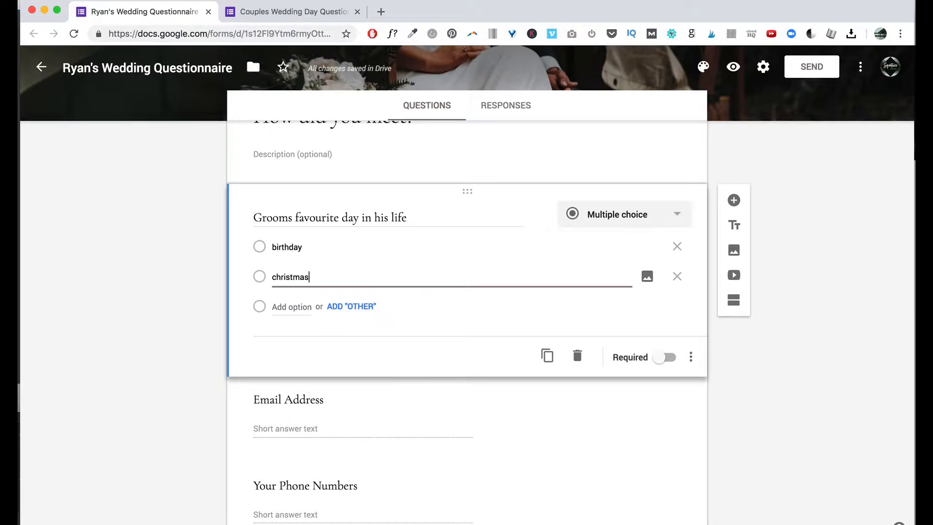
pyautogui.click(291, 307)
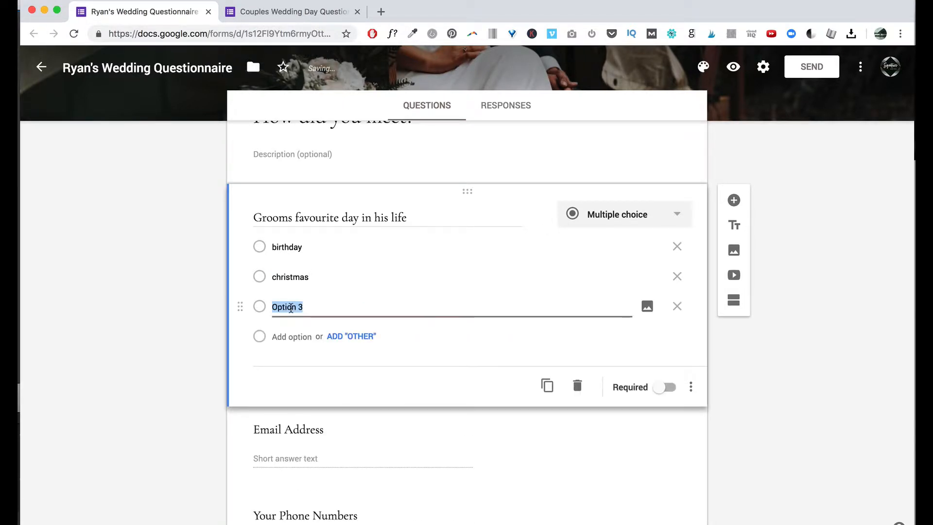
pyautogui.click(295, 306)
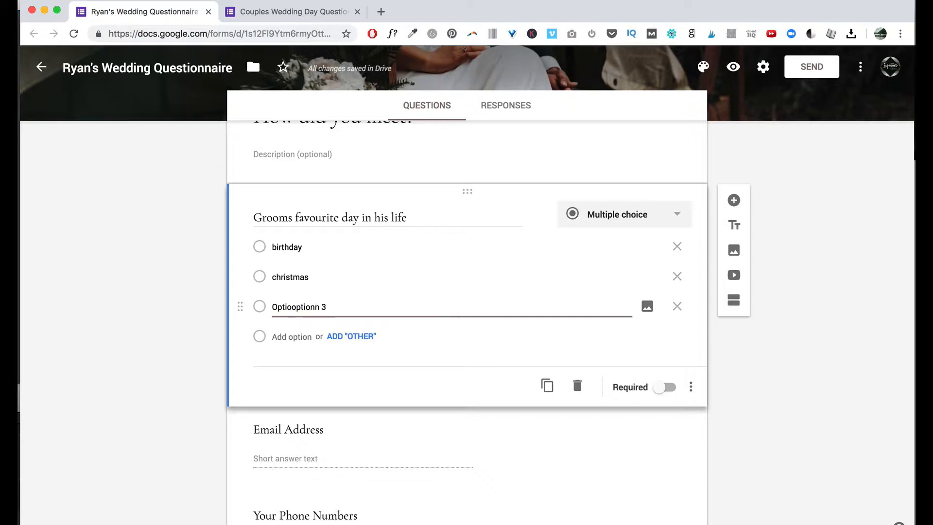
pyautogui.click(349, 337)
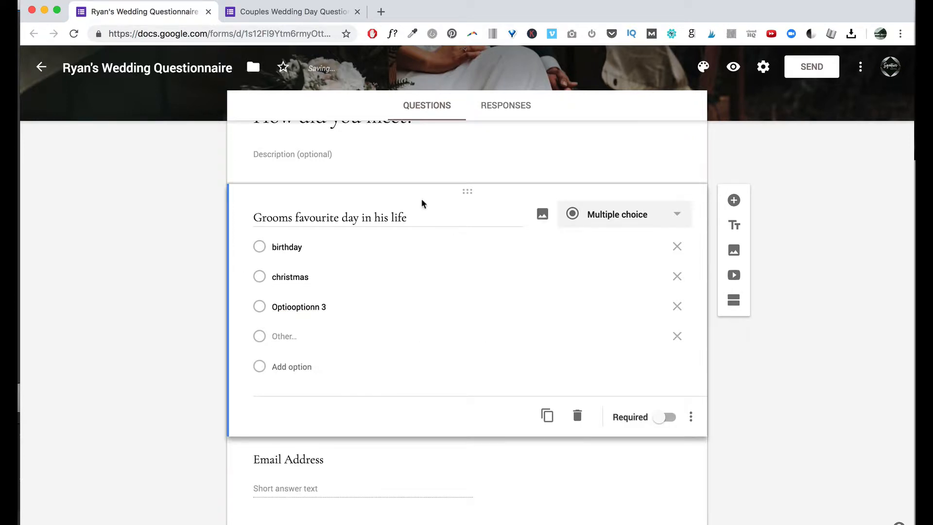
pyautogui.click(279, 240)
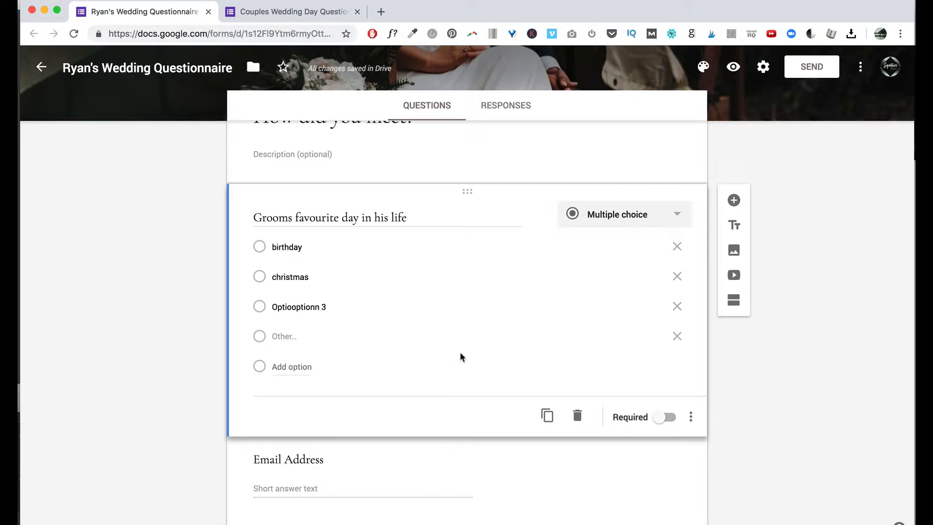
pyautogui.click(676, 218)
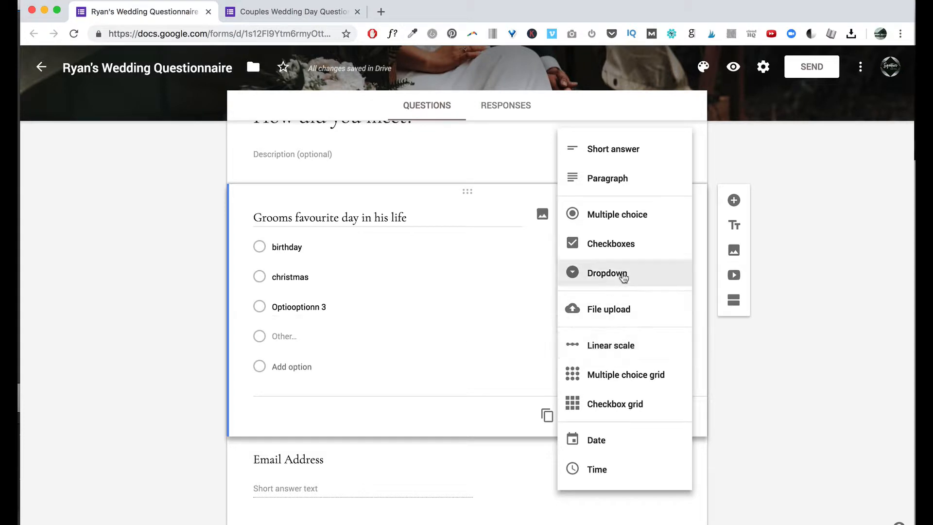
# Convert the question to File upload titled 'Upload your timeline here!'.
pyautogui.click(642, 311)
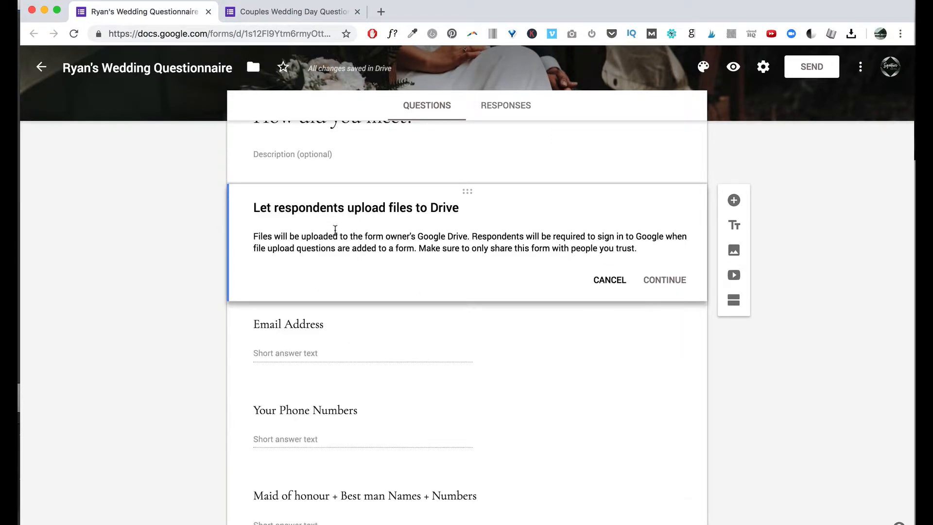
pyautogui.scroll(4, 407, 243)
pyautogui.scroll(-2, 407, 248)
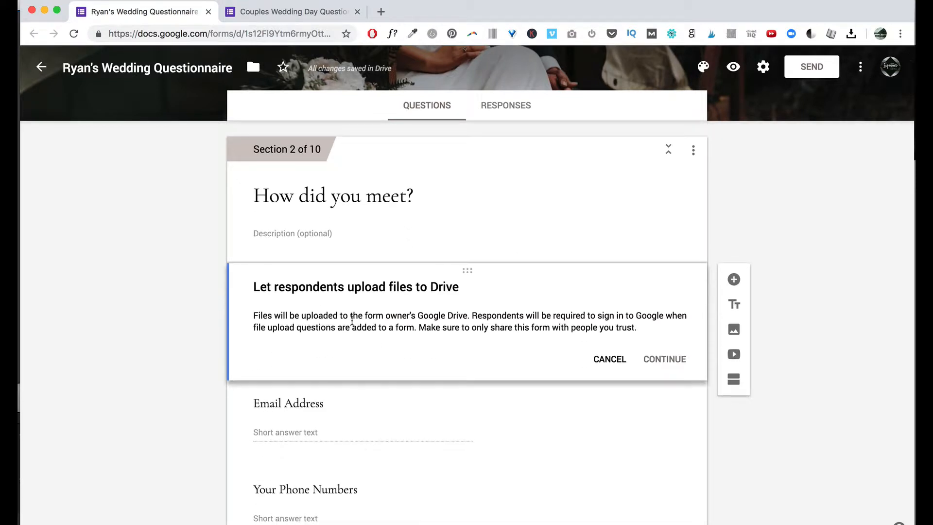
pyautogui.click(669, 363)
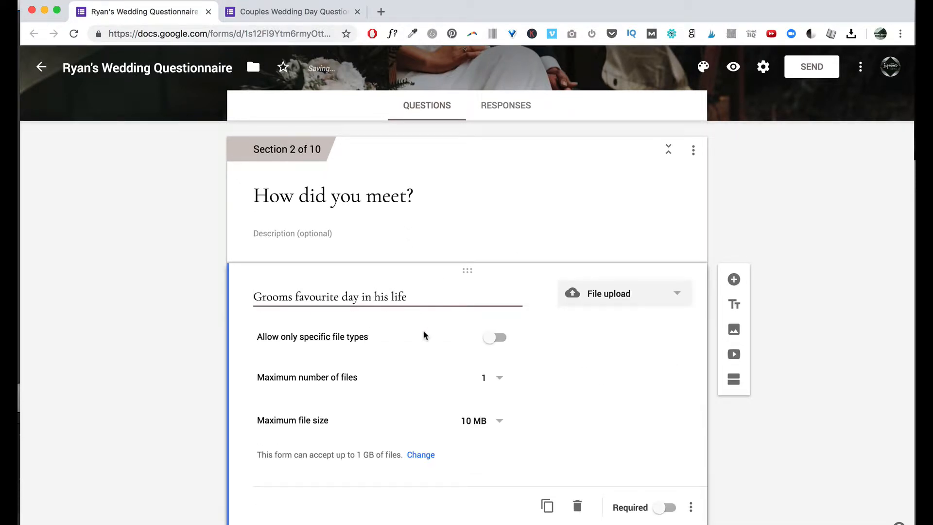
pyautogui.tripleClick(301, 235)
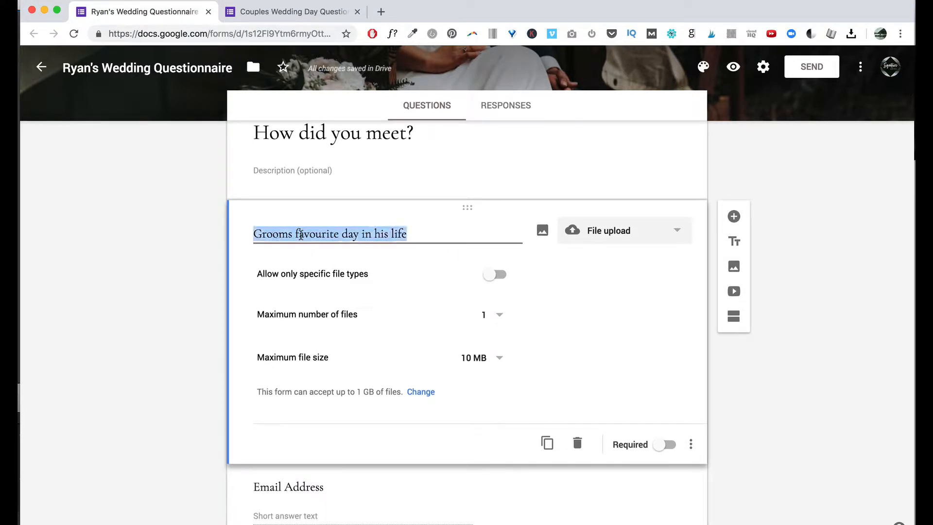
pyautogui.write('Upload yo')
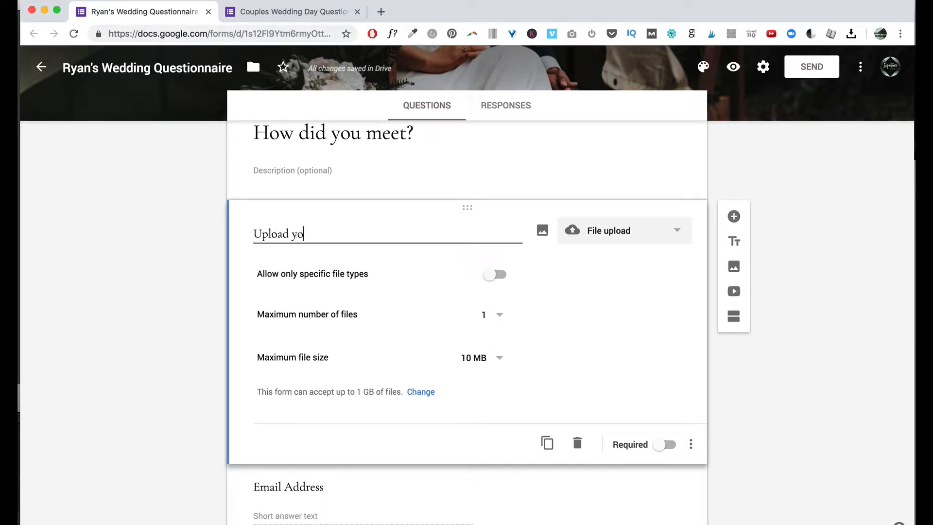
pyautogui.write('ur timeline here!')
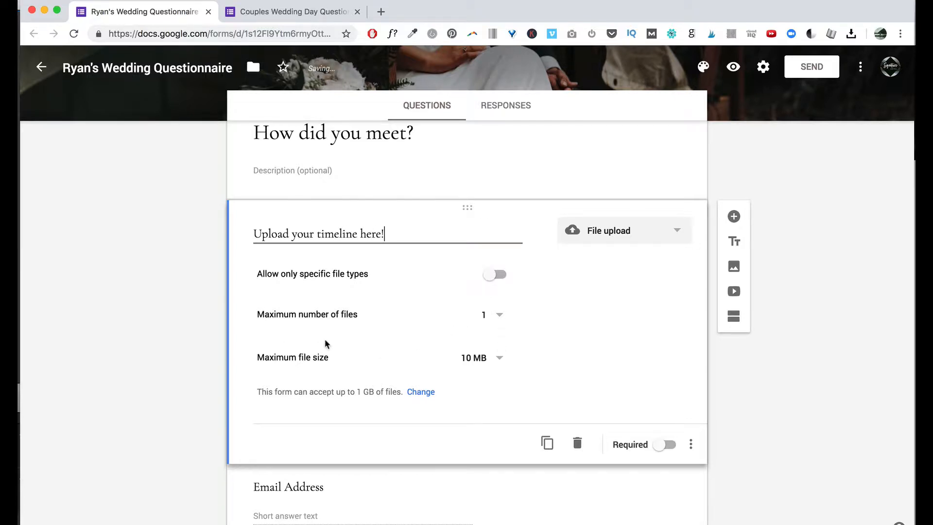
# Set the maximum file size to 100 MB and leave the question not required.
pyautogui.scroll(-1, 325, 339)
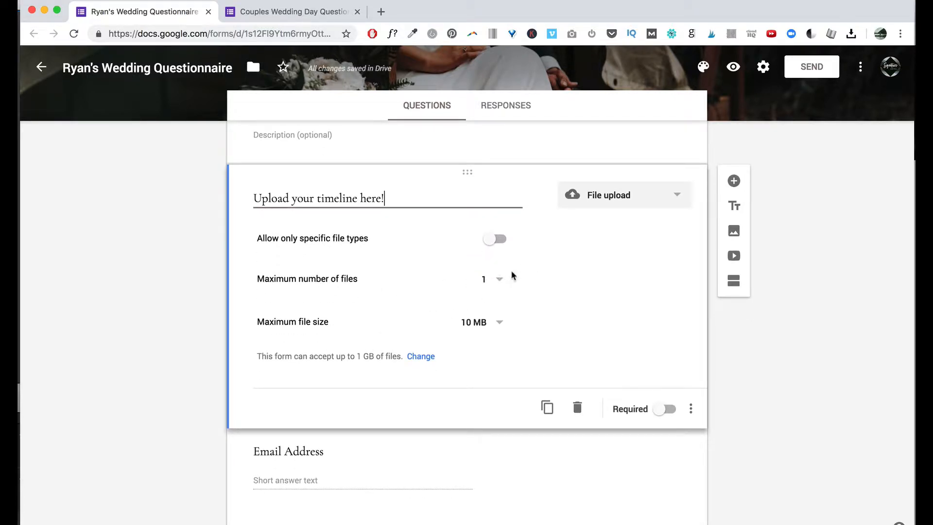
pyautogui.scroll(3, 687, 265)
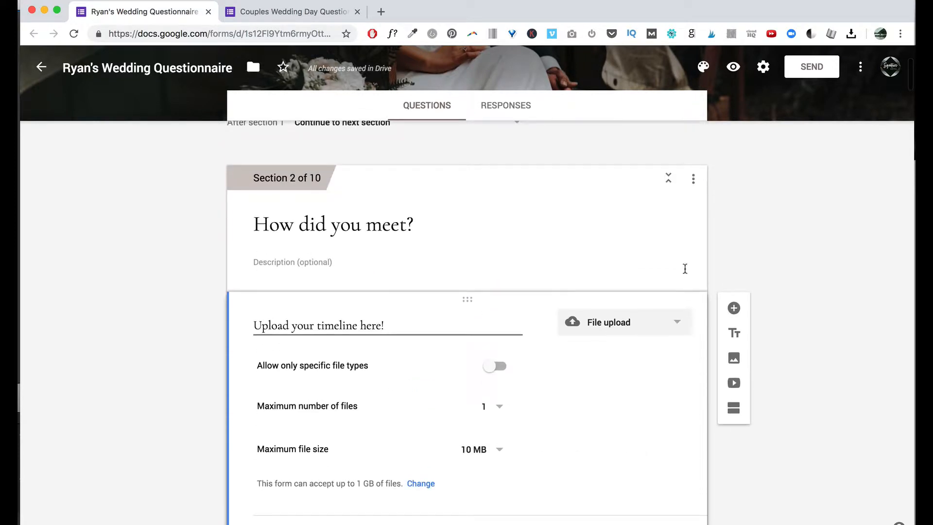
pyautogui.click(474, 460)
pyautogui.scroll(-3, 541, 474)
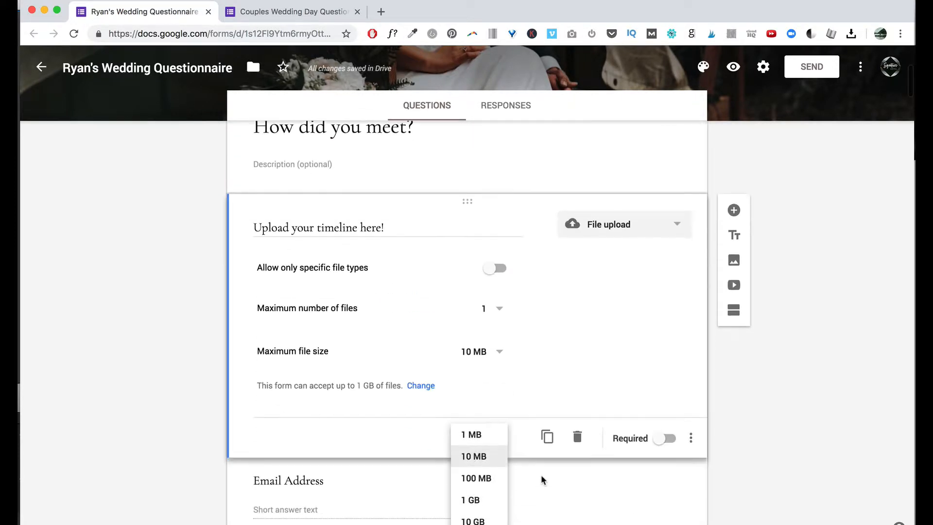
pyautogui.click(482, 480)
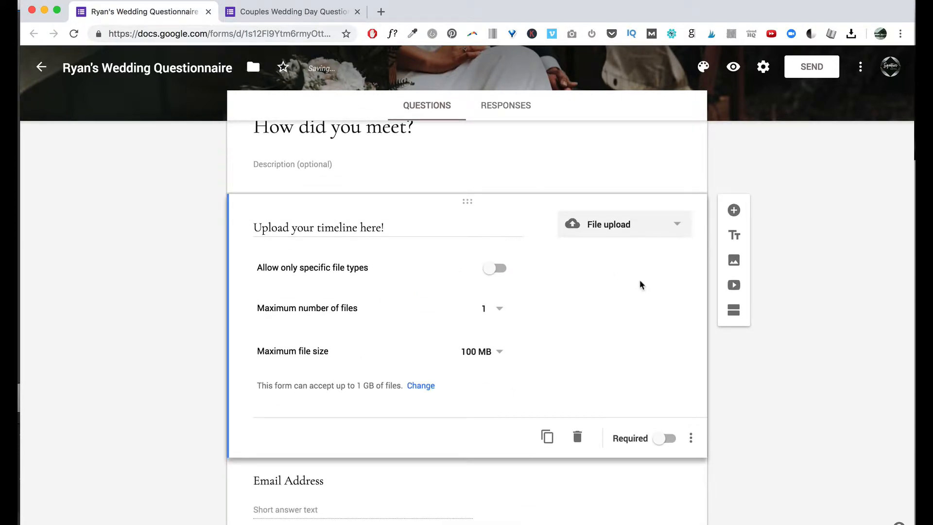
pyautogui.click(667, 440)
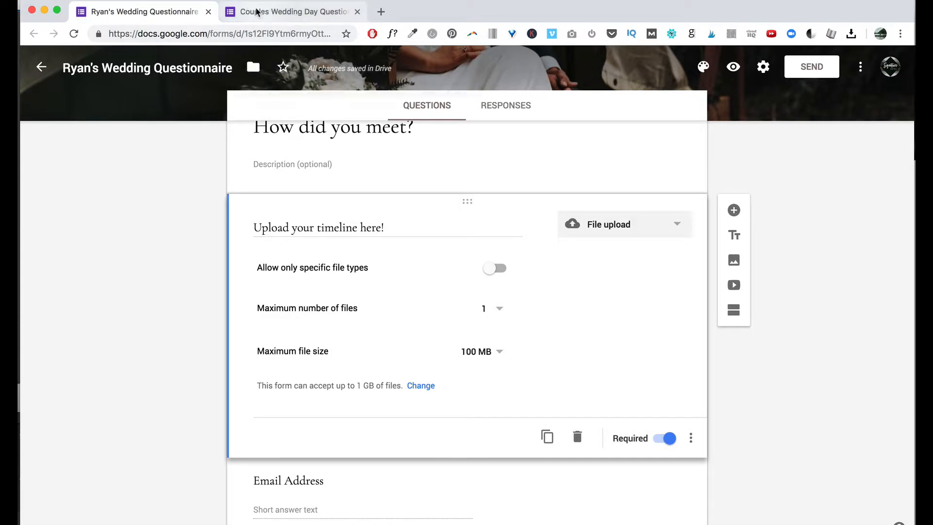
pyautogui.click(669, 441)
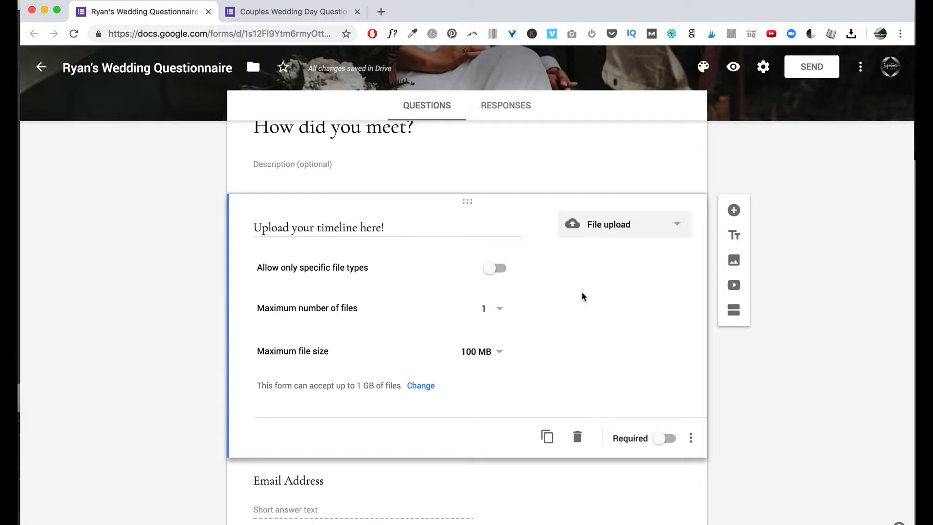
pyautogui.scroll(-2, 582, 292)
# Reload the respondent view, reach 'How did you meet?', and test then cancel the file upload.
pyautogui.click(268, 11)
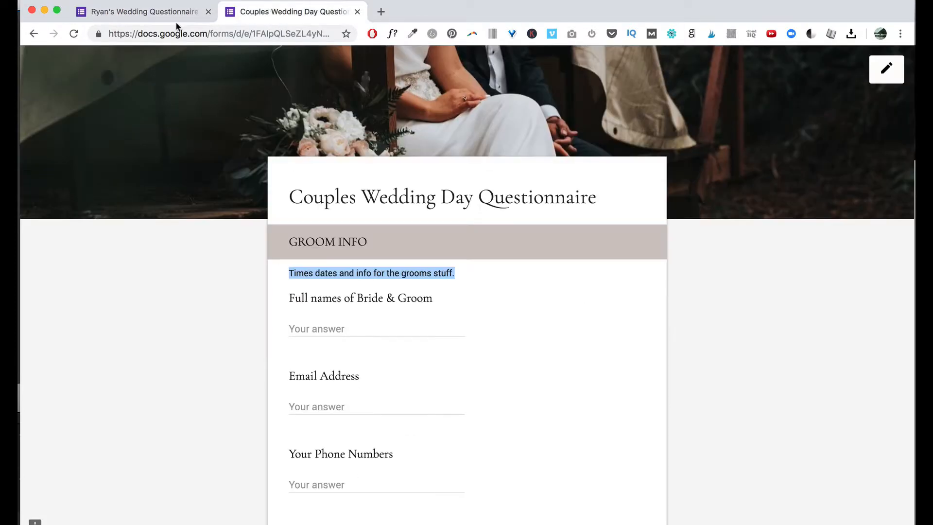
pyautogui.click(74, 34)
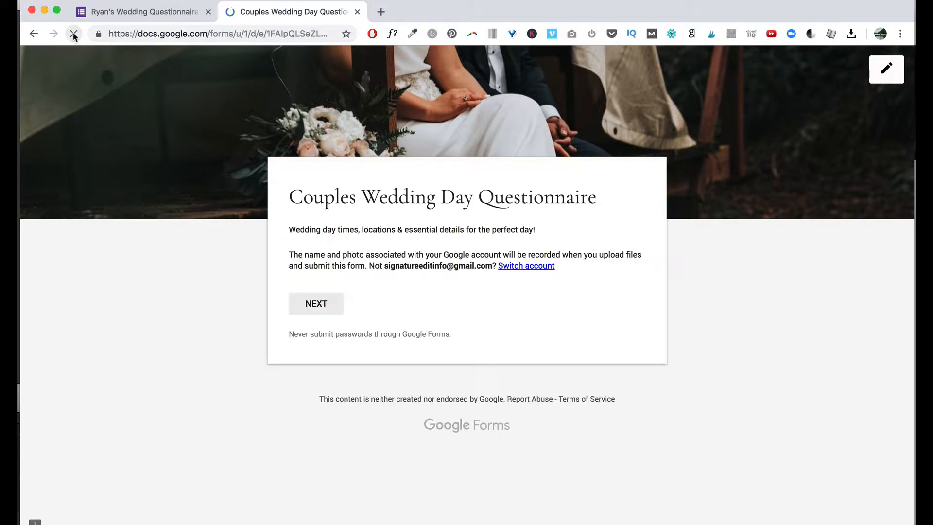
pyautogui.click(326, 298)
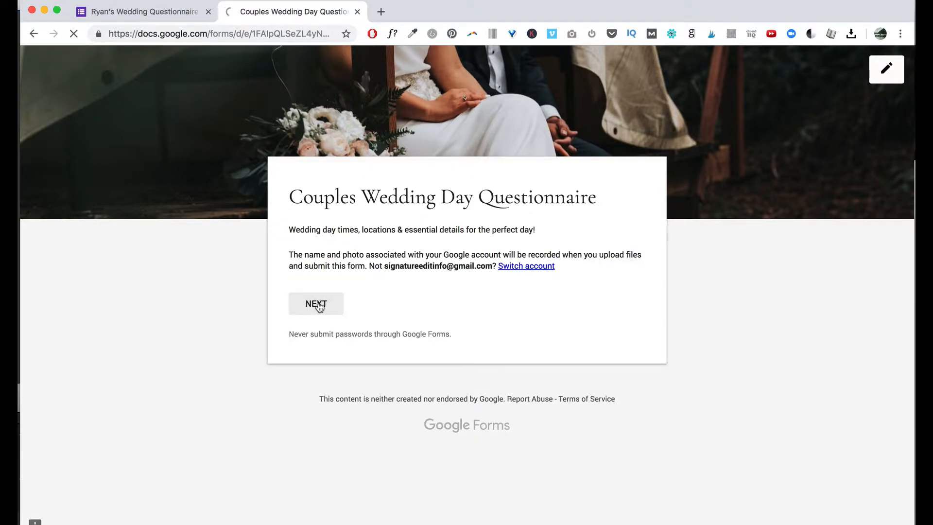
pyautogui.scroll(-2, 502, 343)
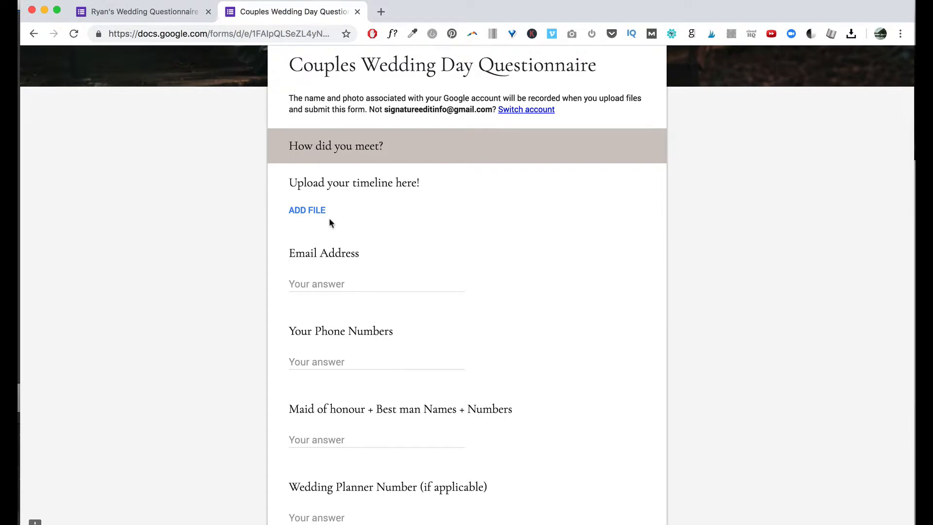
pyautogui.click(304, 212)
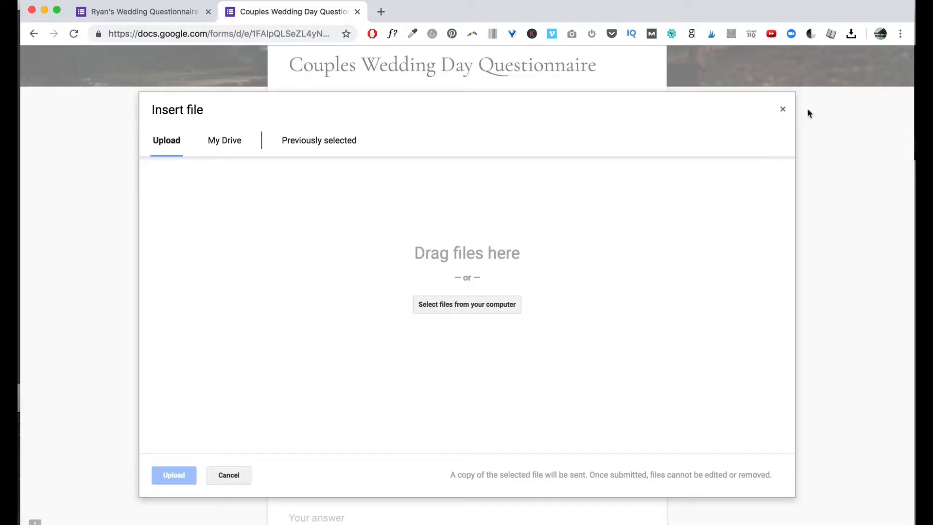
pyautogui.click(785, 110)
pyautogui.scroll(5, 564, 229)
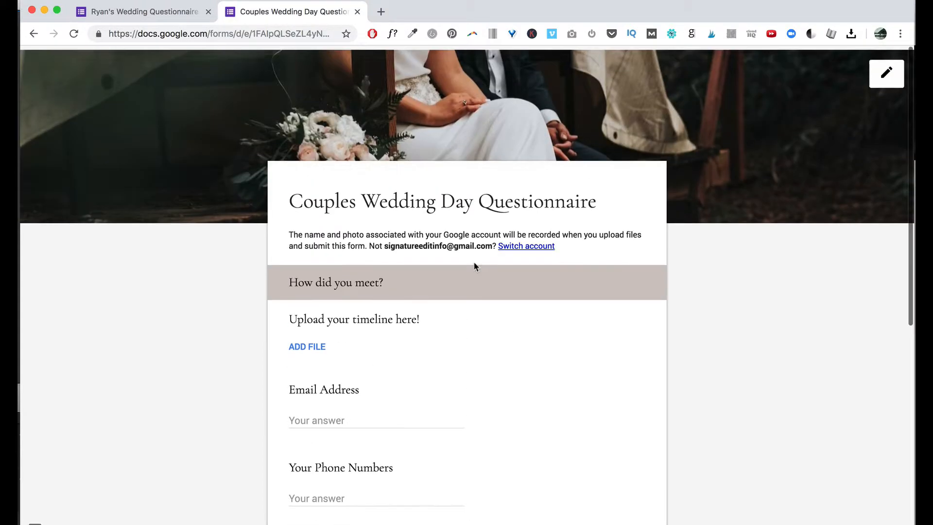
pyautogui.click(130, 15)
pyautogui.scroll(4, 481, 424)
pyautogui.scroll(2, 480, 421)
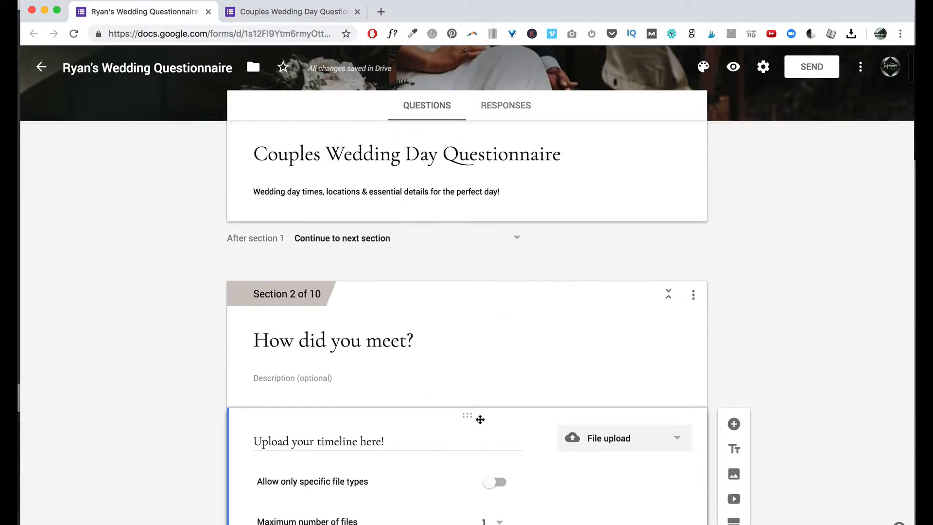
pyautogui.scroll(-5, 480, 420)
pyautogui.scroll(-10, 462, 327)
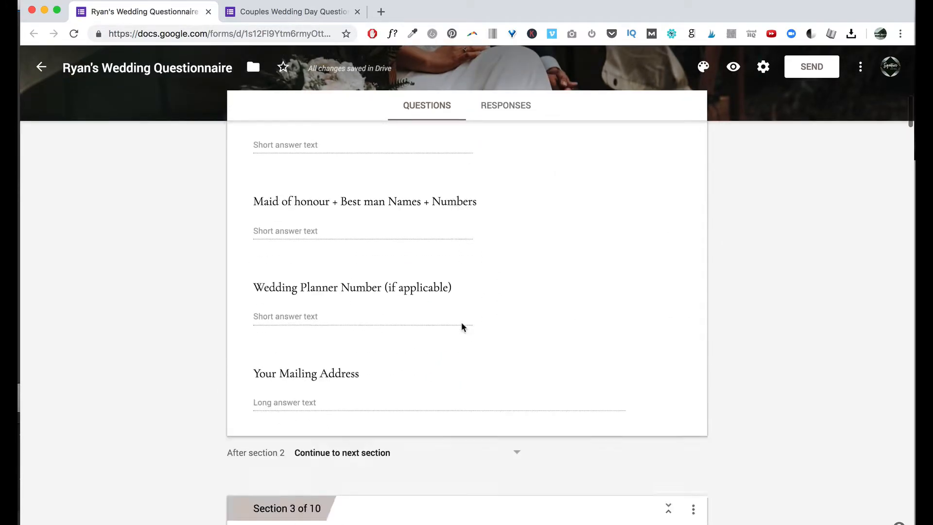
pyautogui.scroll(-5, 483, 424)
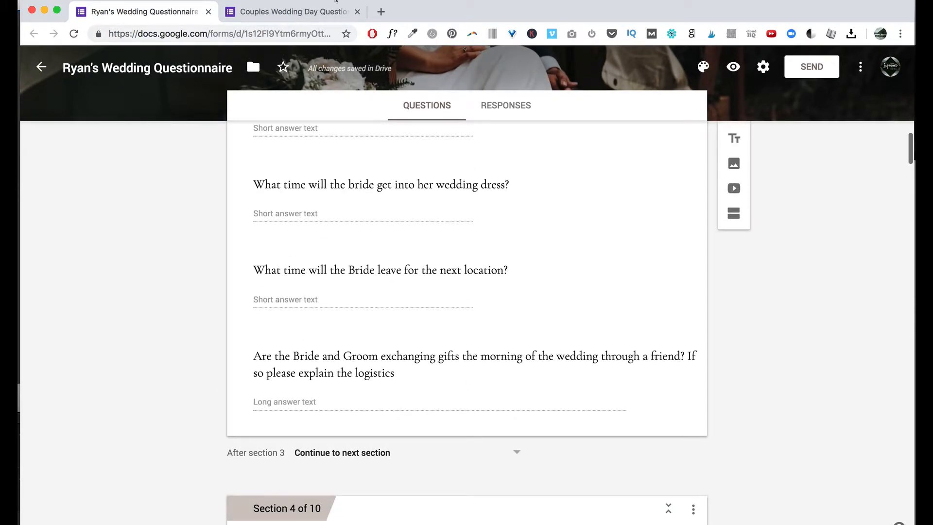
pyautogui.scroll(6, 277, 257)
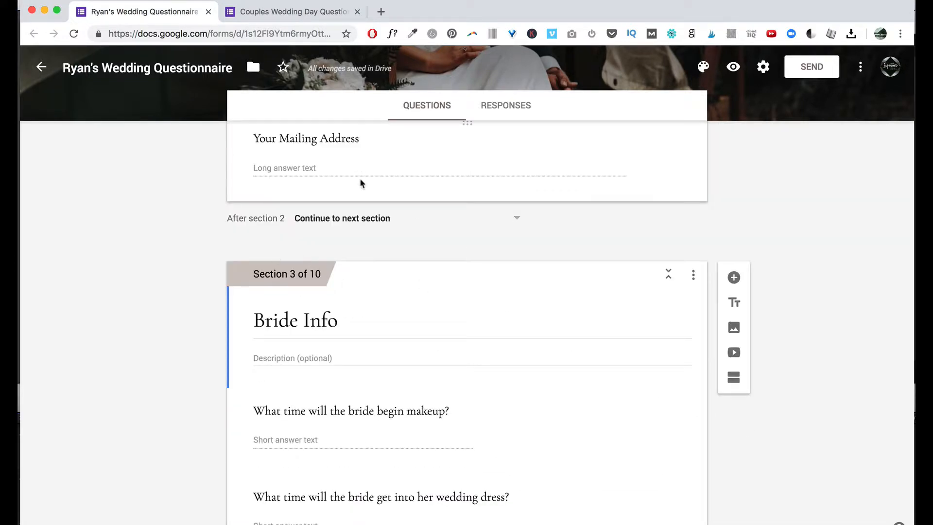
pyautogui.click(375, 218)
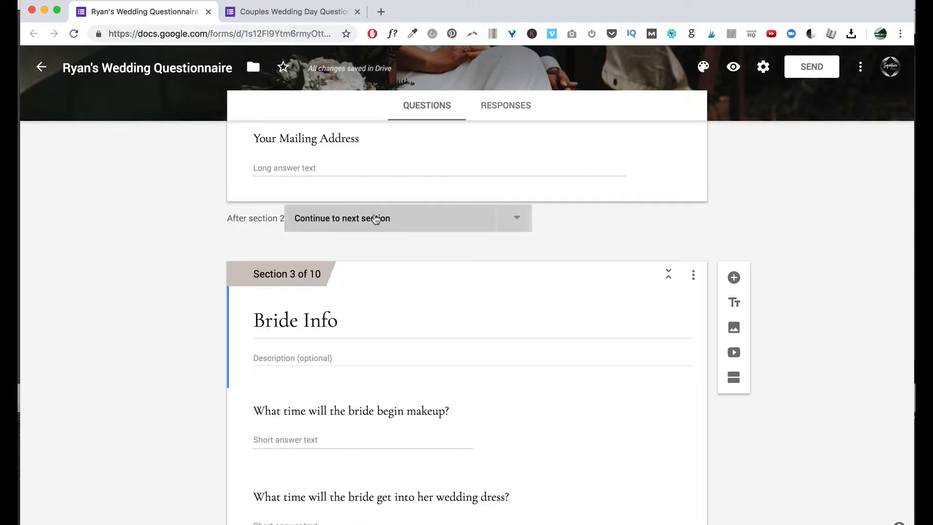
pyautogui.click(233, 219)
pyautogui.scroll(10, 381, 220)
pyautogui.scroll(-4, 380, 220)
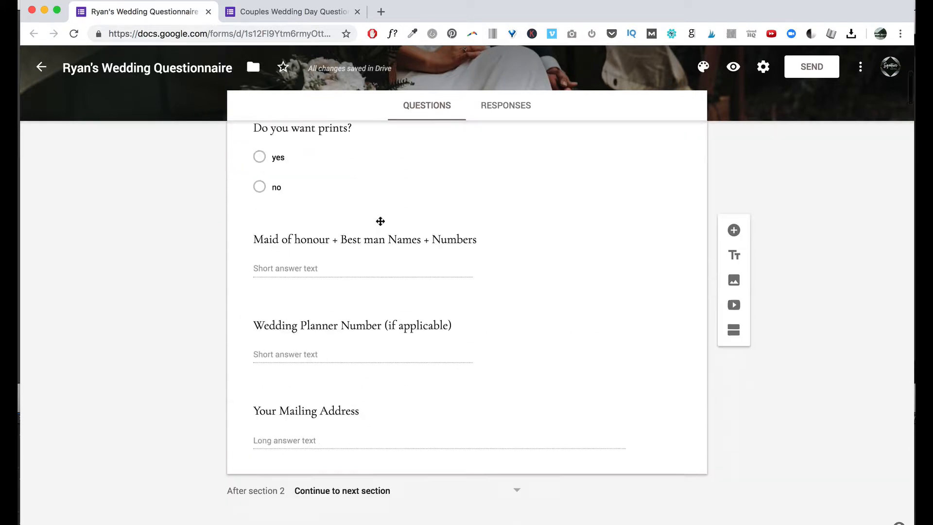
pyautogui.scroll(-2, 505, 369)
pyautogui.scroll(-3, 444, 378)
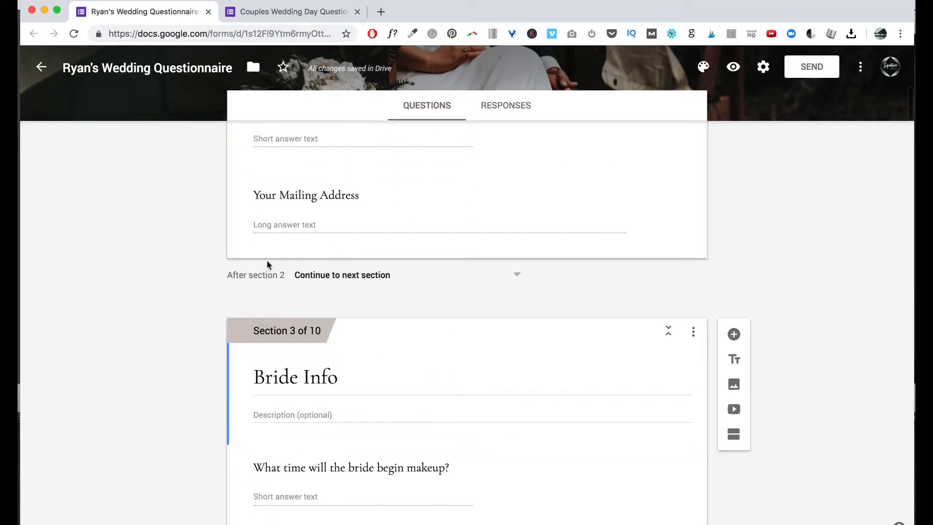
pyautogui.click(372, 277)
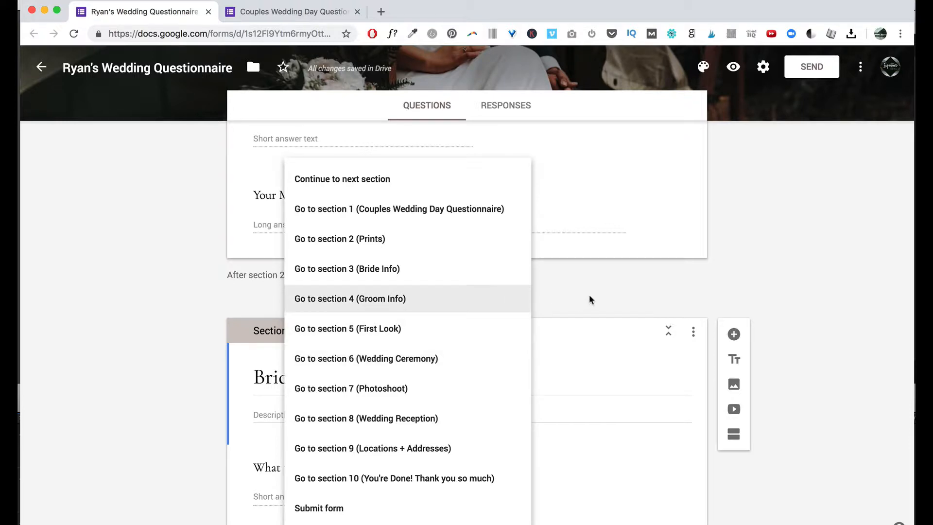
pyautogui.click(885, 195)
pyautogui.scroll(-2, 620, 278)
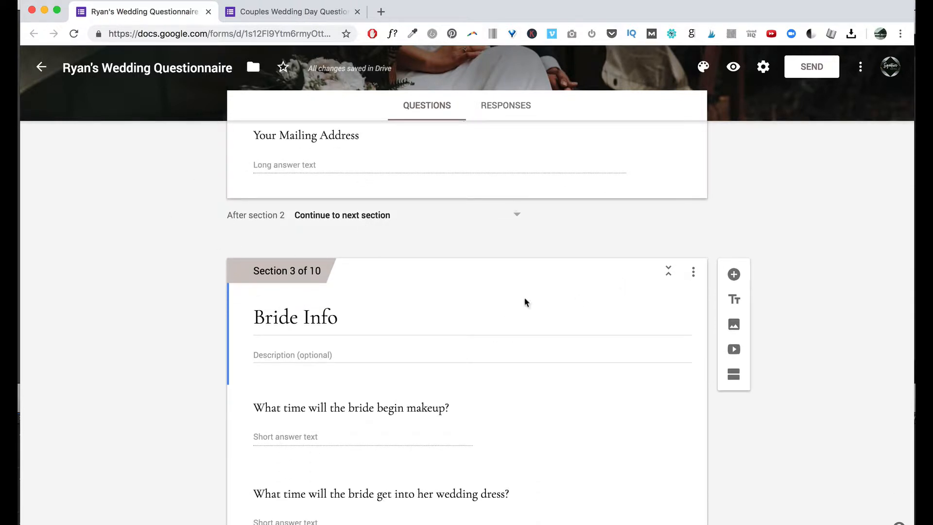
pyautogui.click(369, 220)
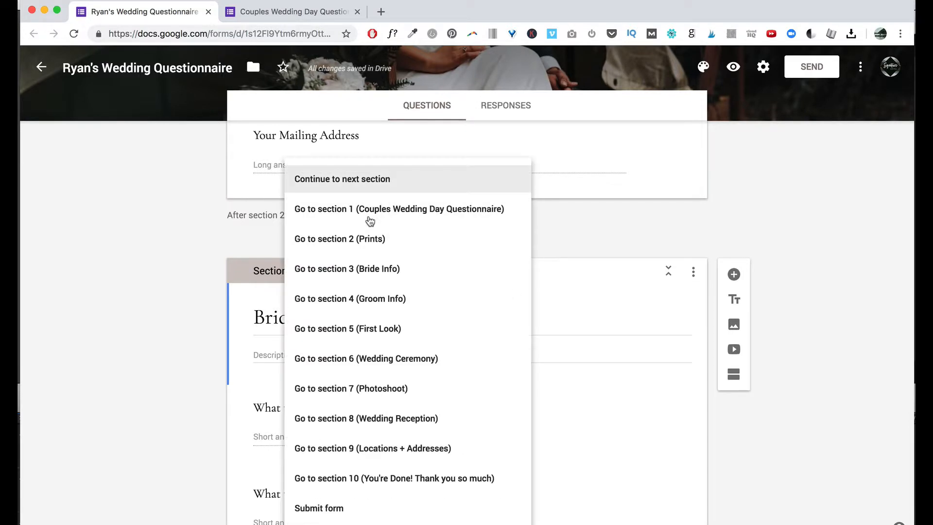
pyautogui.click(667, 282)
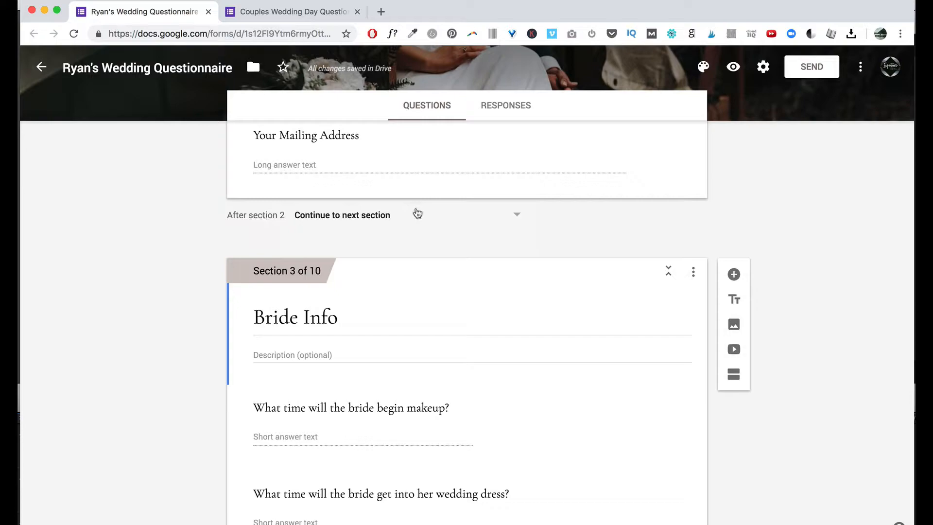
pyautogui.click(389, 217)
# Leave the destination choices unchanged and select the photoshoot location question.
pyautogui.click(715, 235)
pyautogui.scroll(-20, 714, 236)
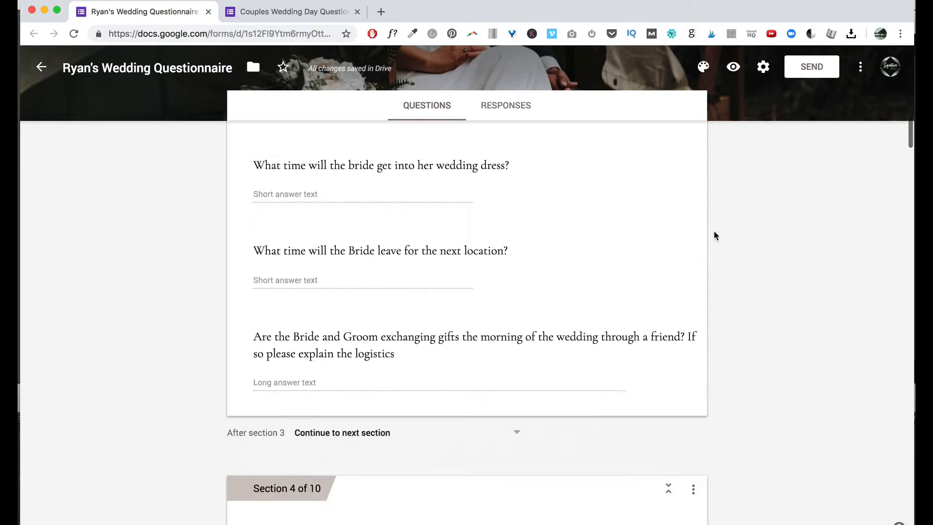
pyautogui.scroll(12, 715, 235)
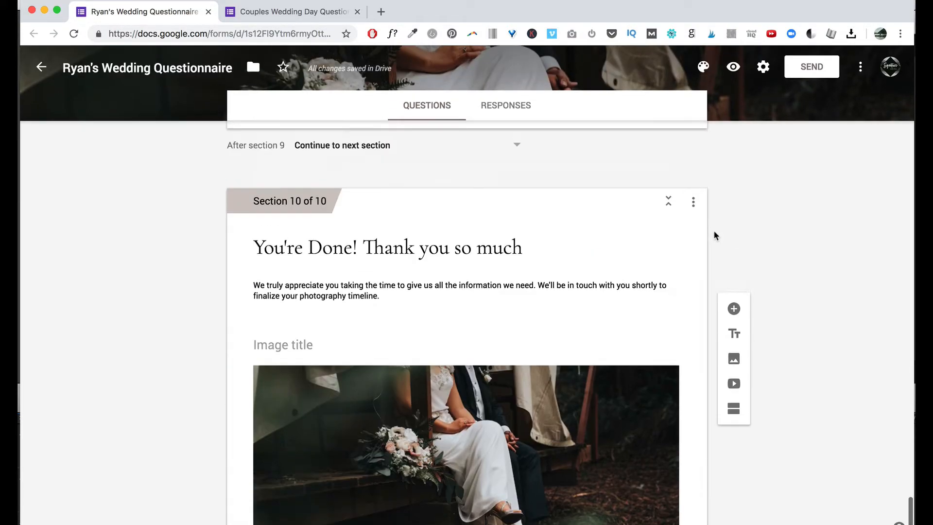
pyautogui.scroll(-6, 715, 235)
pyautogui.scroll(5, 714, 236)
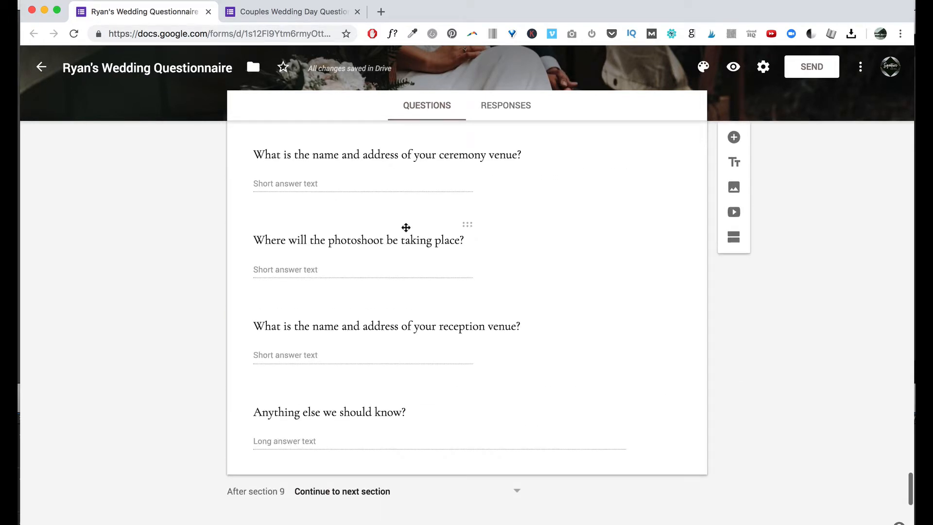
pyautogui.click(408, 232)
pyautogui.scroll(-3, 452, 340)
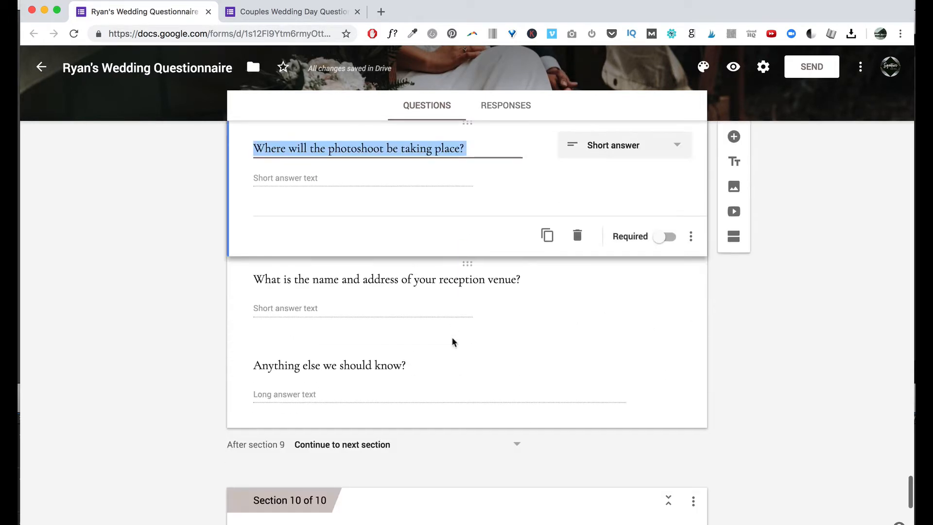
pyautogui.scroll(3, 452, 340)
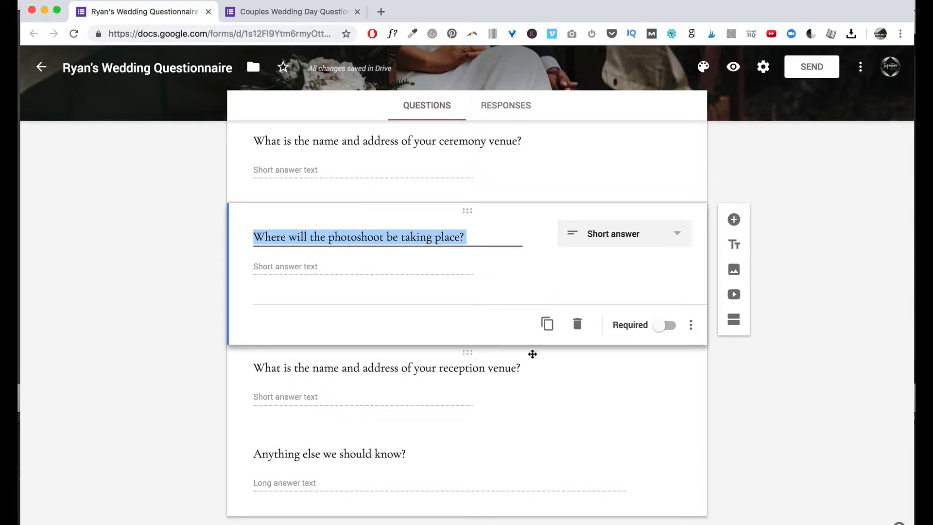
# Duplicate the photoshoot location question, retitle the copy 'iubsduobsdiuhb', and keep it short answer.
pyautogui.click(549, 325)
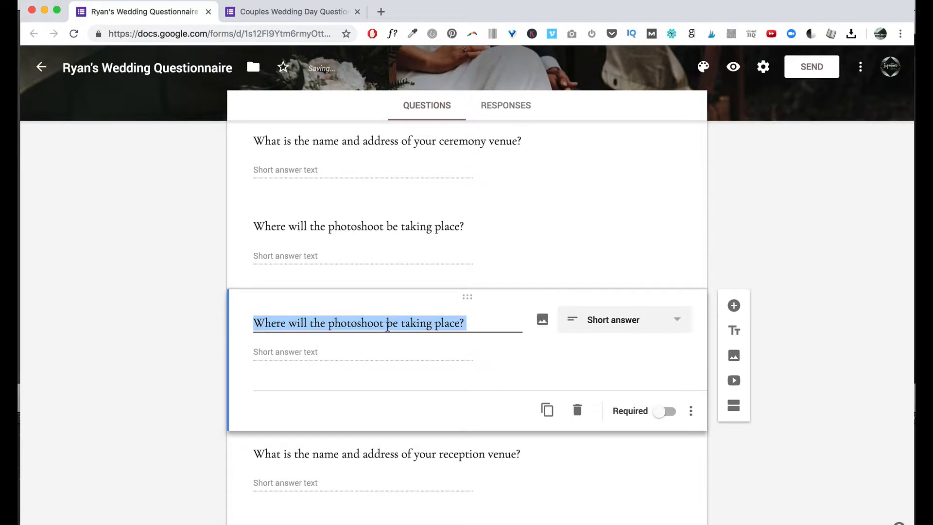
pyautogui.write('iubsduobsdiuhb')
pyautogui.click(639, 325)
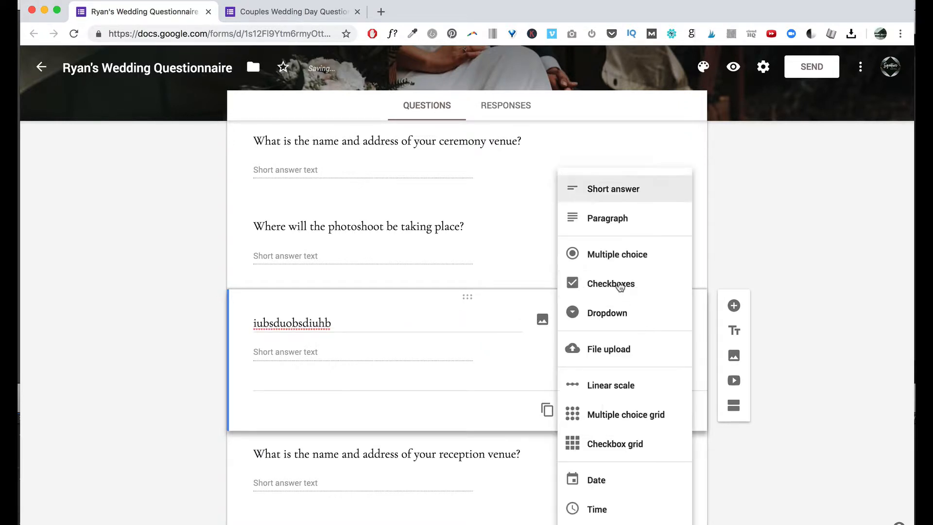
pyautogui.click(340, 344)
pyautogui.scroll(-2, 521, 407)
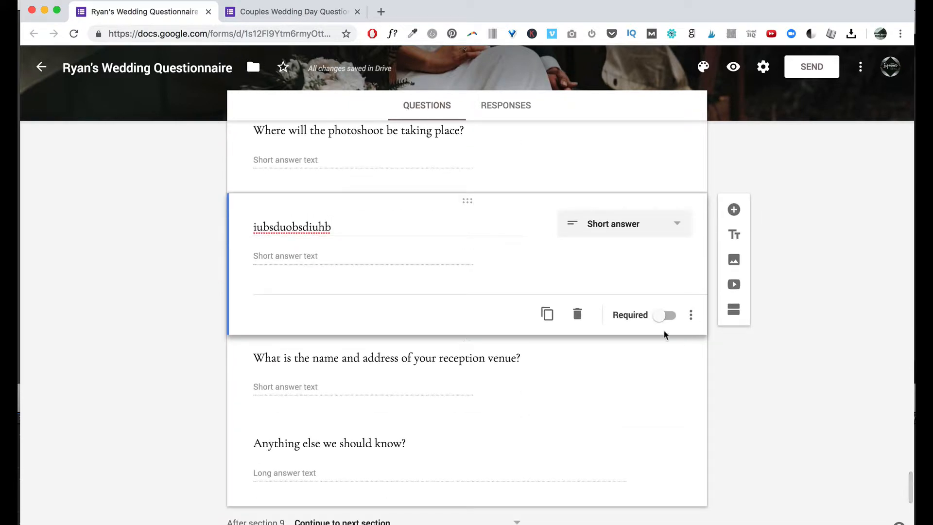
pyautogui.scroll(-2, 451, 352)
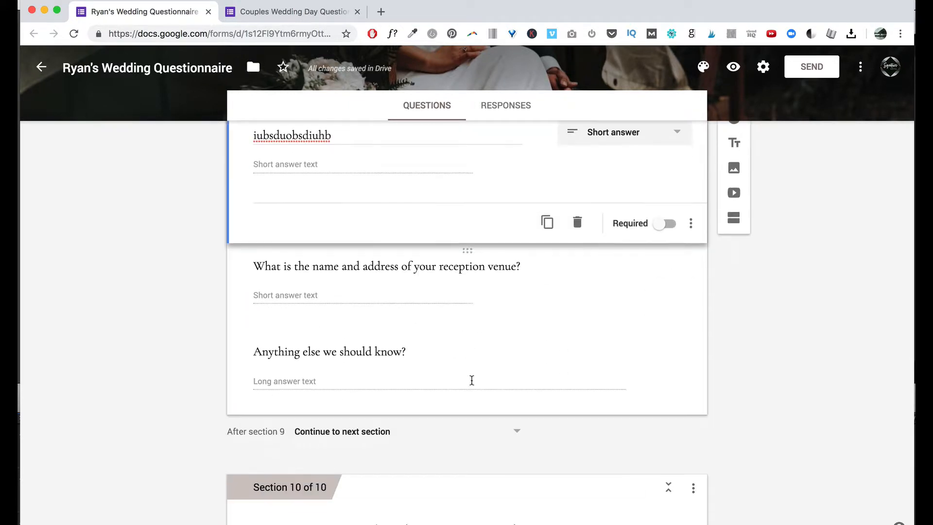
pyautogui.scroll(2, 471, 380)
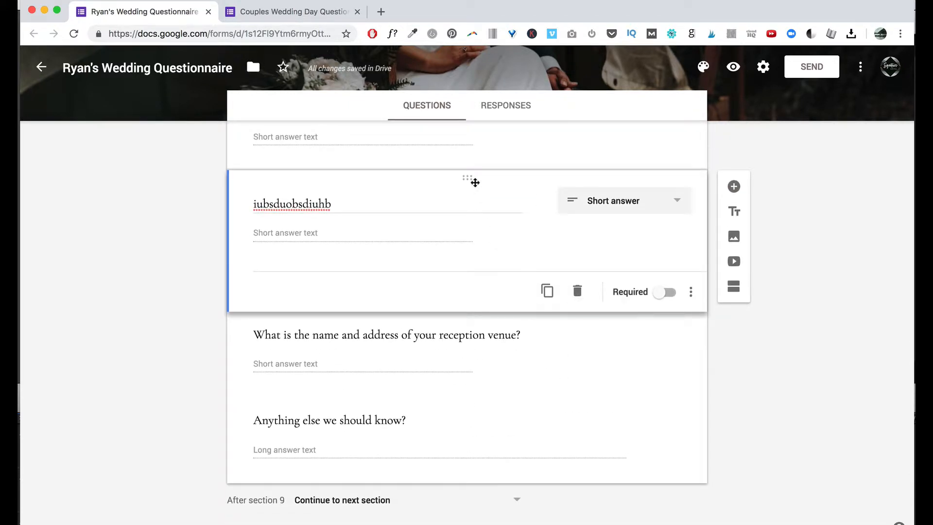
# Delete the reception venue question.
pyautogui.click(479, 334)
pyautogui.click(578, 377)
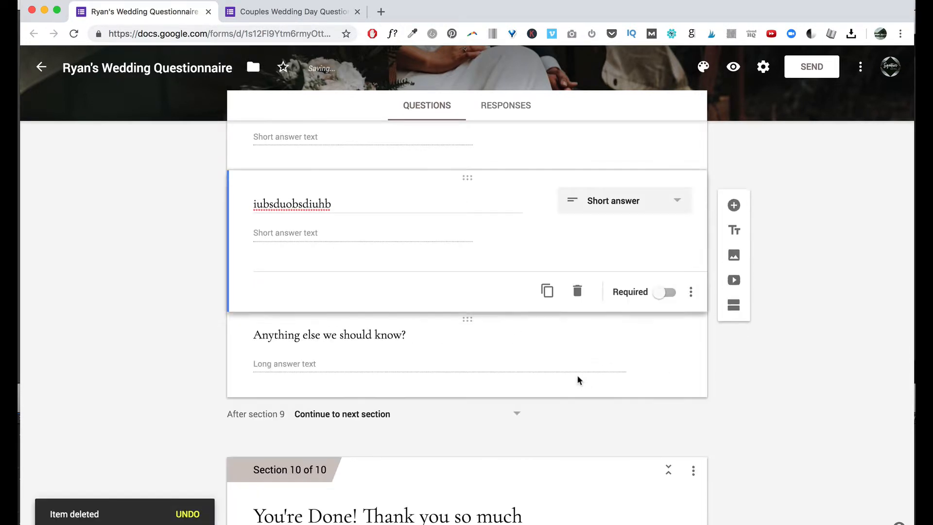
pyautogui.scroll(10, 501, 380)
pyautogui.scroll(4, 501, 380)
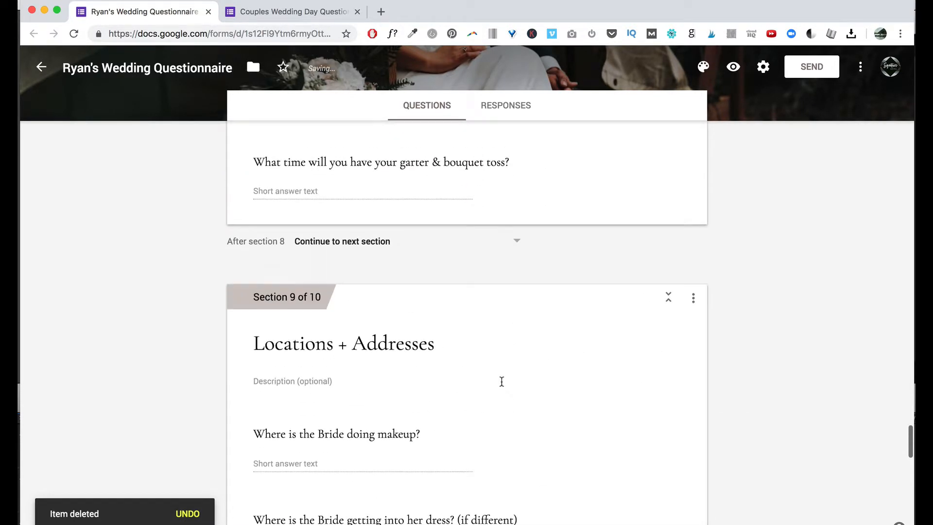
# Delete the Locations + Addresses section.
pyautogui.click(694, 300)
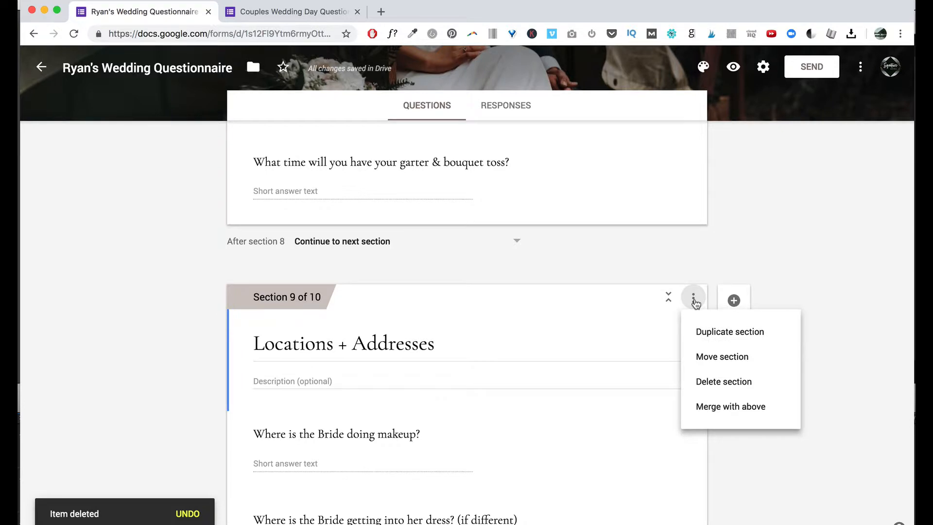
pyautogui.click(713, 383)
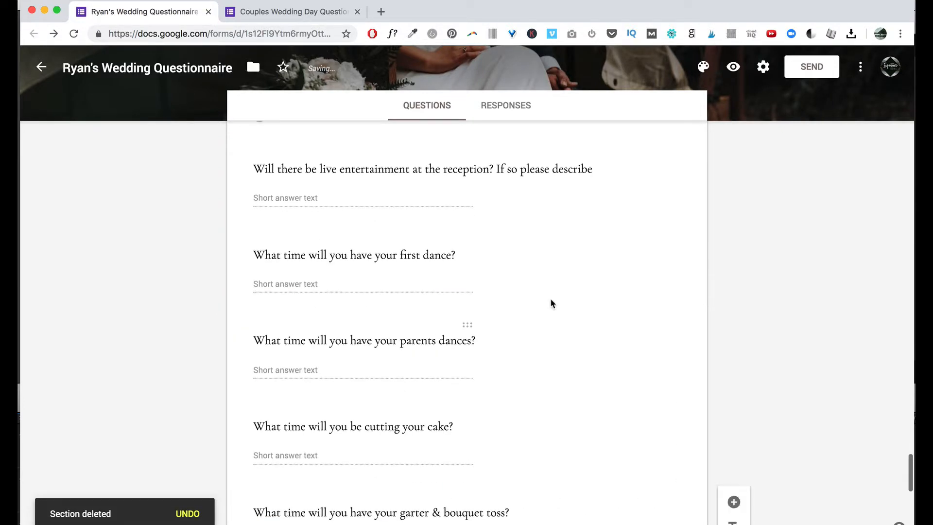
pyautogui.scroll(20, 550, 304)
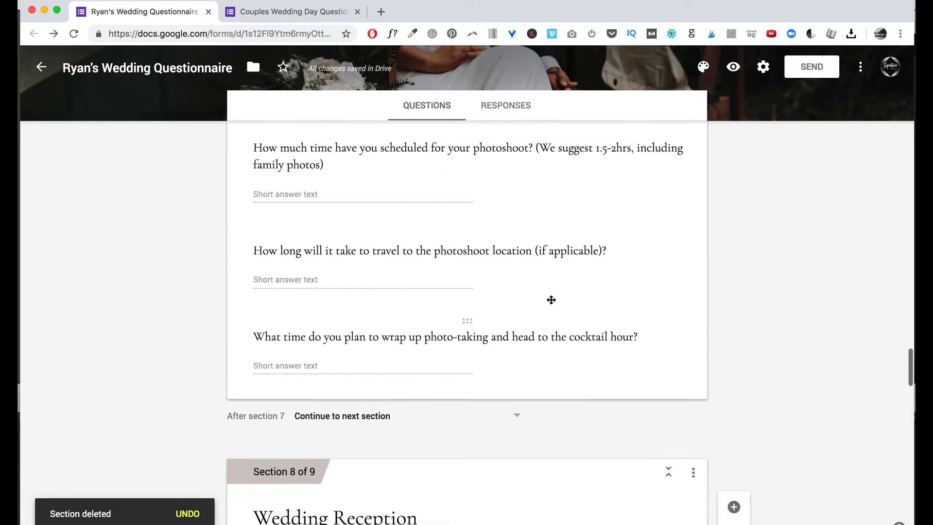
pyautogui.scroll(-3, 550, 300)
# Merge the Wedding Reception section into the section above, leaving 8 sections.
pyautogui.click(692, 345)
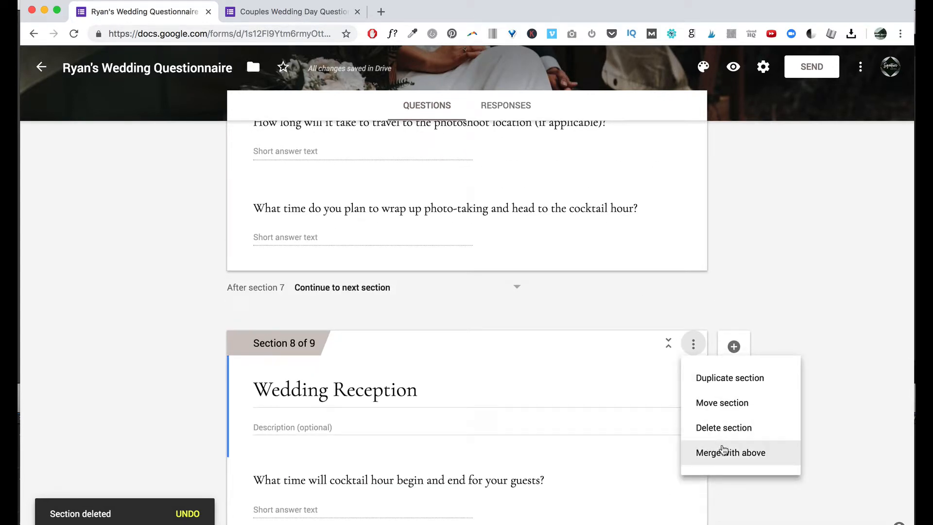
pyautogui.click(698, 452)
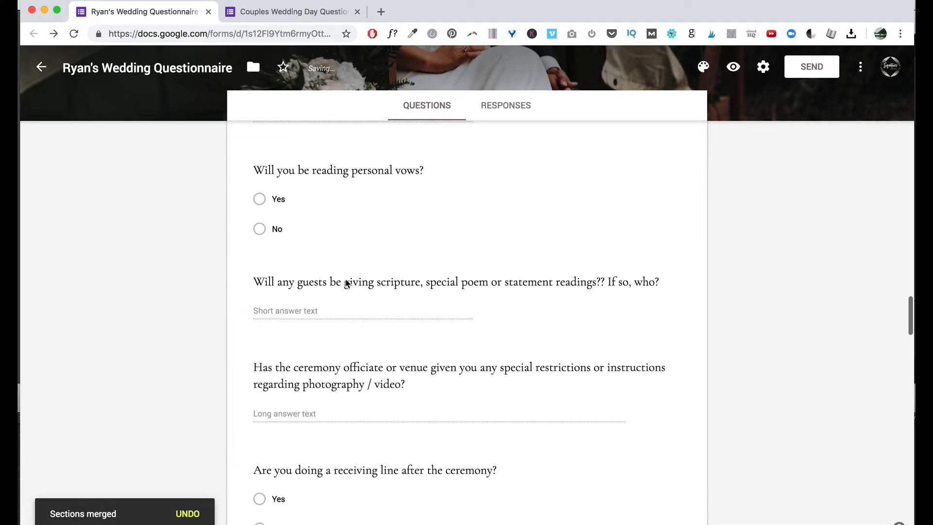
pyautogui.scroll(-15, 345, 278)
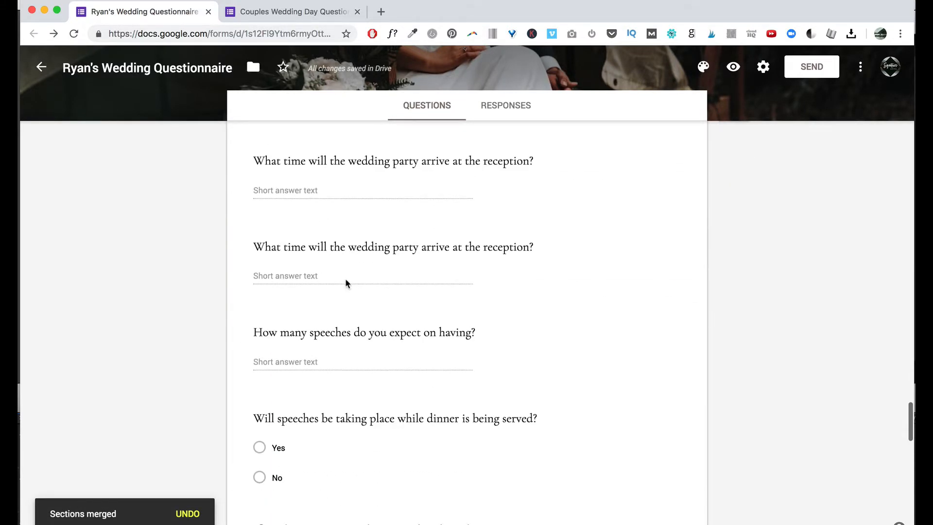
pyautogui.scroll(-4, 641, 401)
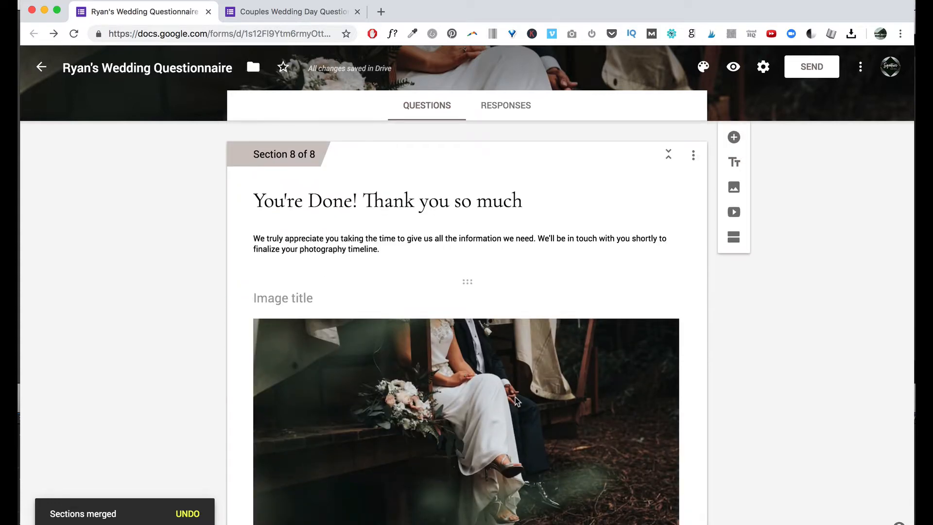
pyautogui.scroll(20, 374, 305)
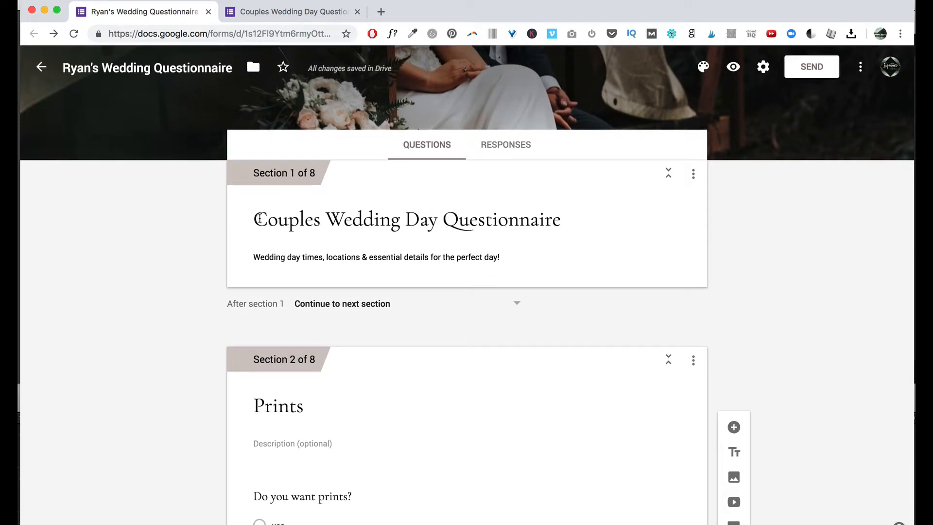
pyautogui.click(259, 219)
pyautogui.click(342, 219)
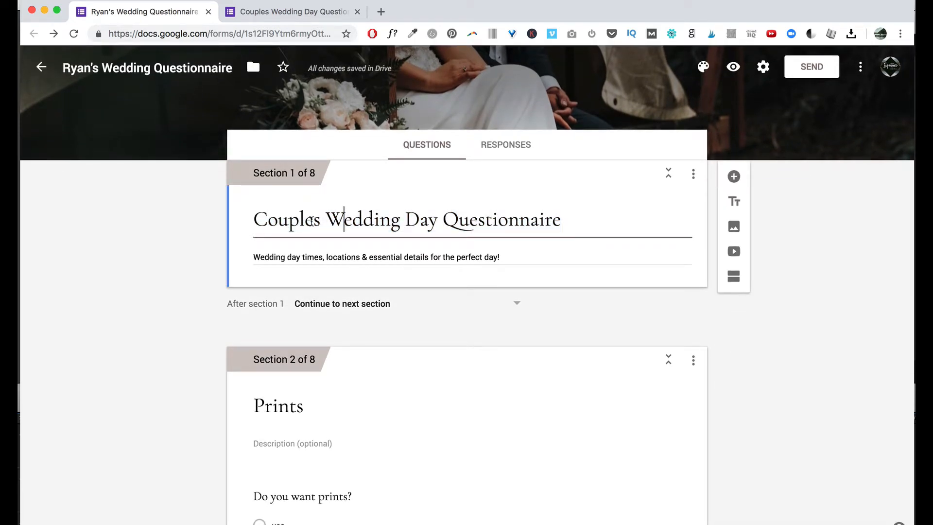
pyautogui.moveTo(330, 219); pyautogui.dragTo(458, 219)
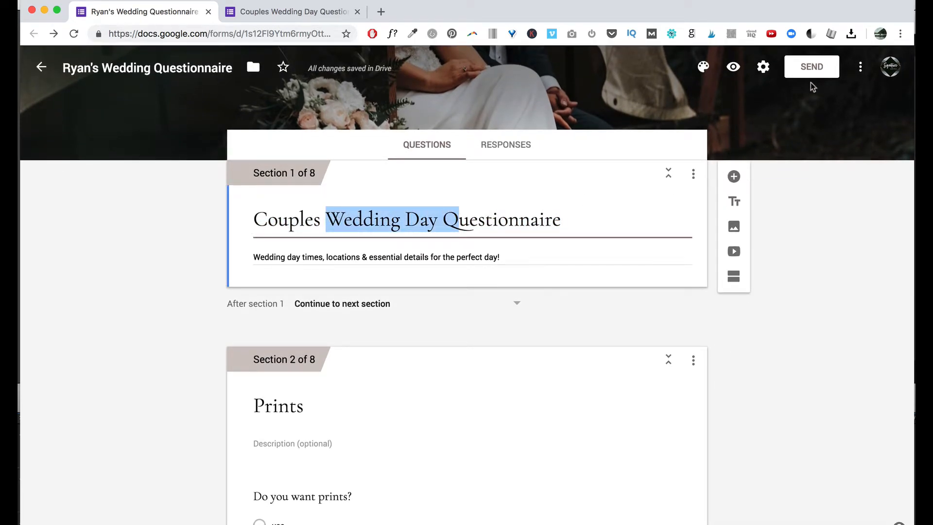
pyautogui.click(860, 67)
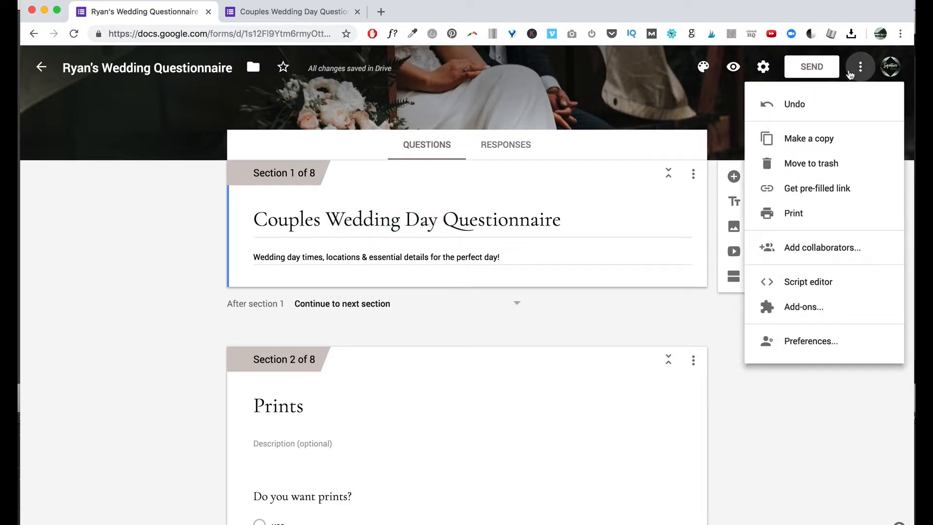
pyautogui.click(415, 224)
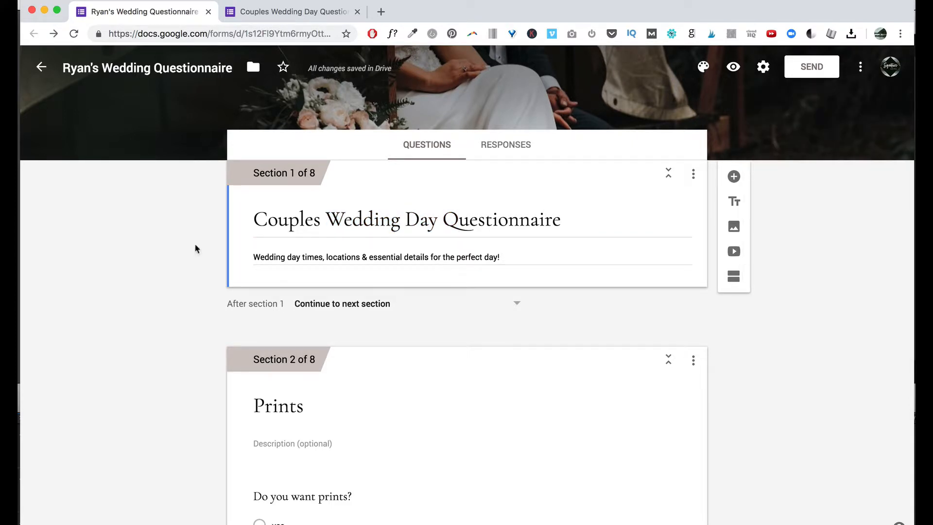
pyautogui.scroll(-5, 549, 455)
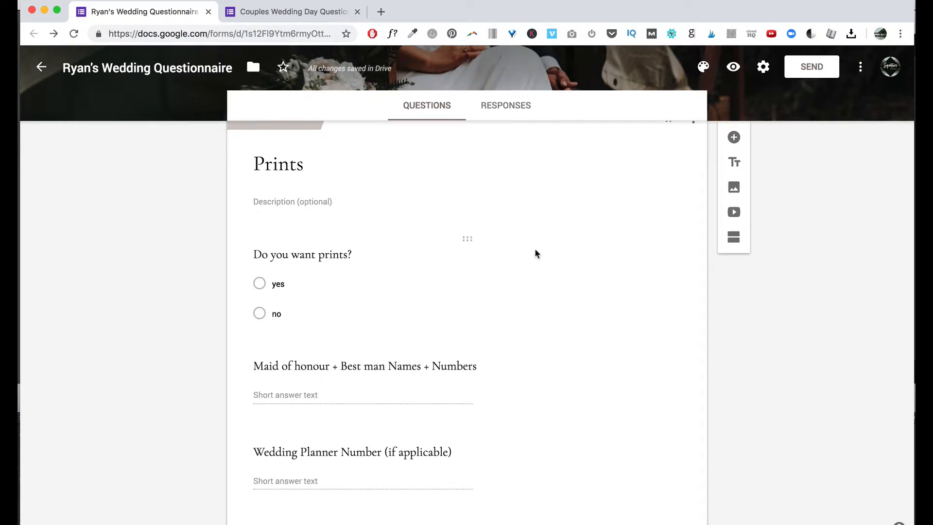
pyautogui.scroll(5, 535, 250)
pyautogui.scroll(-1, 535, 249)
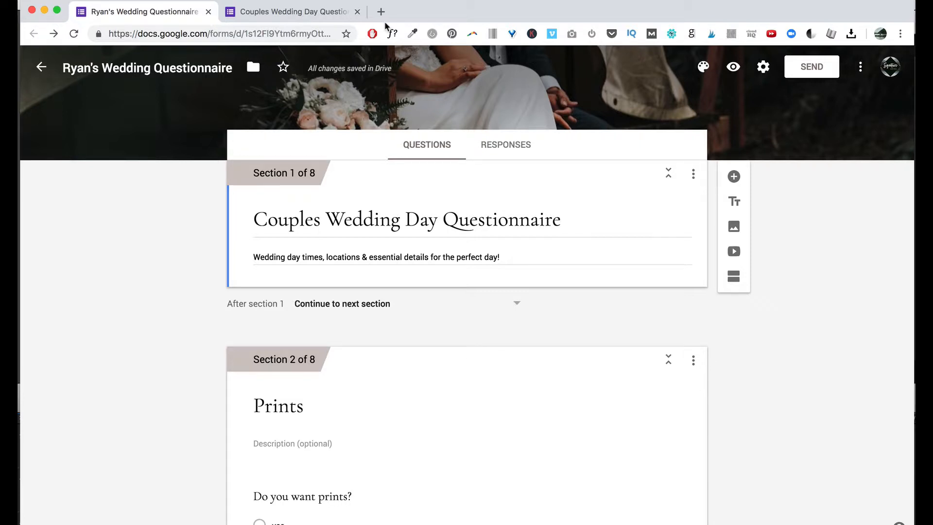
# Preview the live form, close the extra preview tab, select its address, and open a new tab.
pyautogui.click(732, 68)
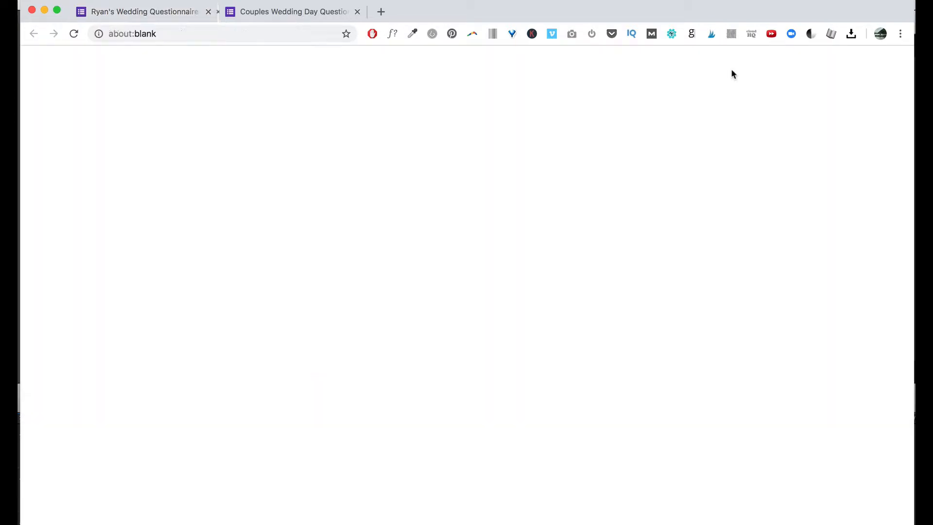
pyautogui.click(506, 12)
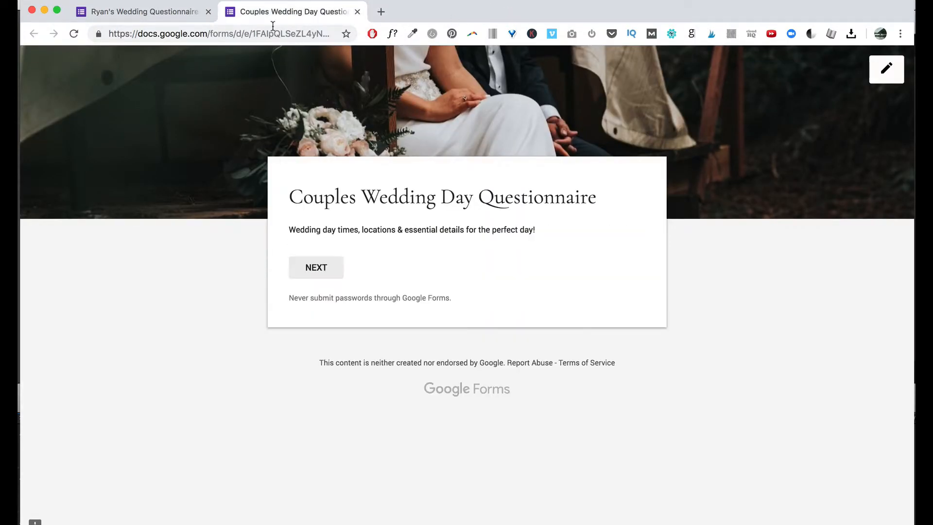
pyautogui.click(237, 33)
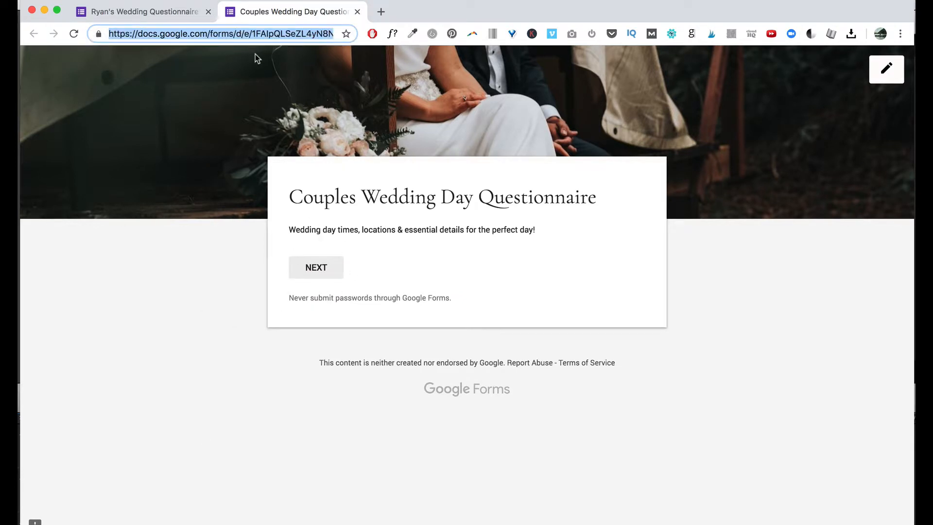
pyautogui.click(382, 12)
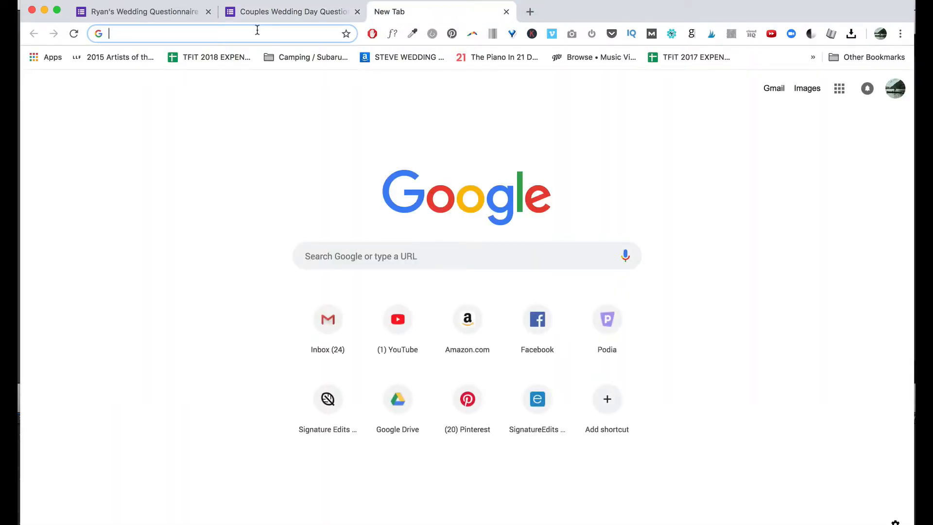
# Paste the form address into the new tab, then advance the live form to its Prints section.
pyautogui.click(374, 252)
pyautogui.press('super+v')
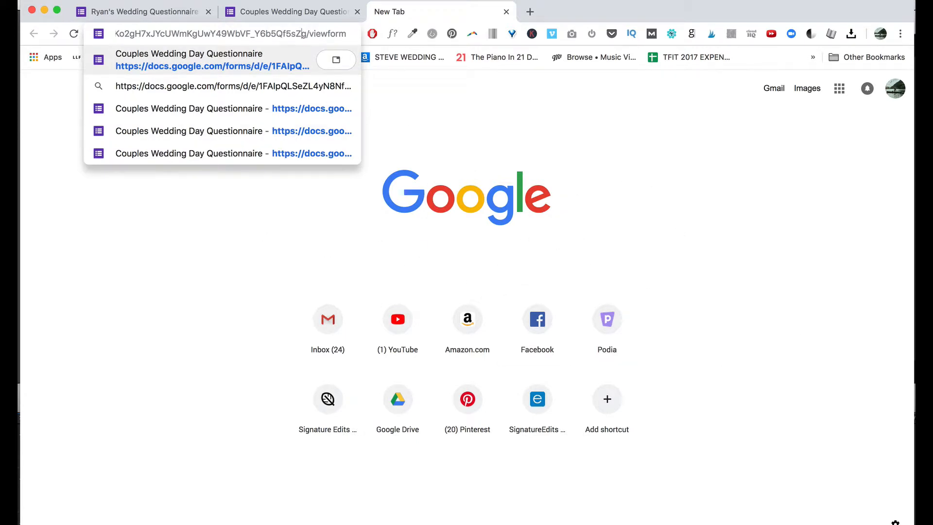
pyautogui.tripleClick(249, 34)
pyautogui.click(287, 15)
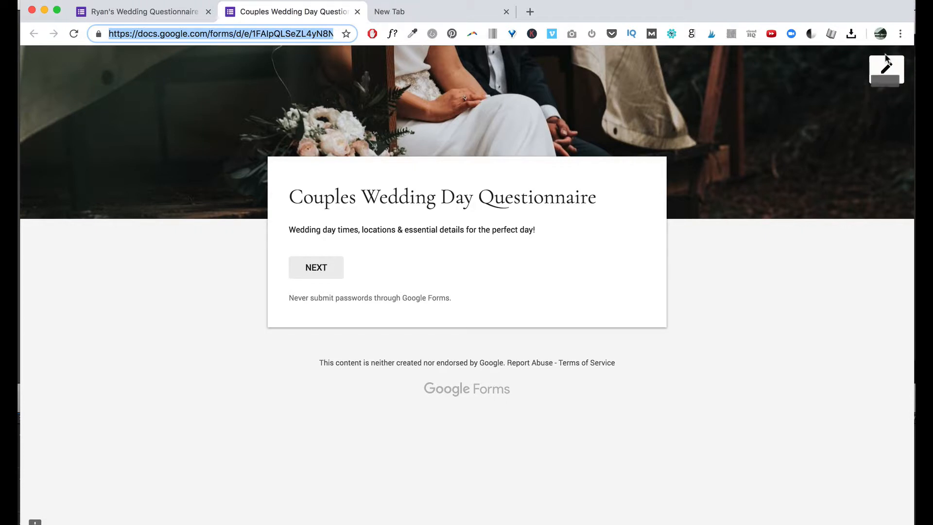
pyautogui.click(331, 275)
pyautogui.scroll(-2, 347, 270)
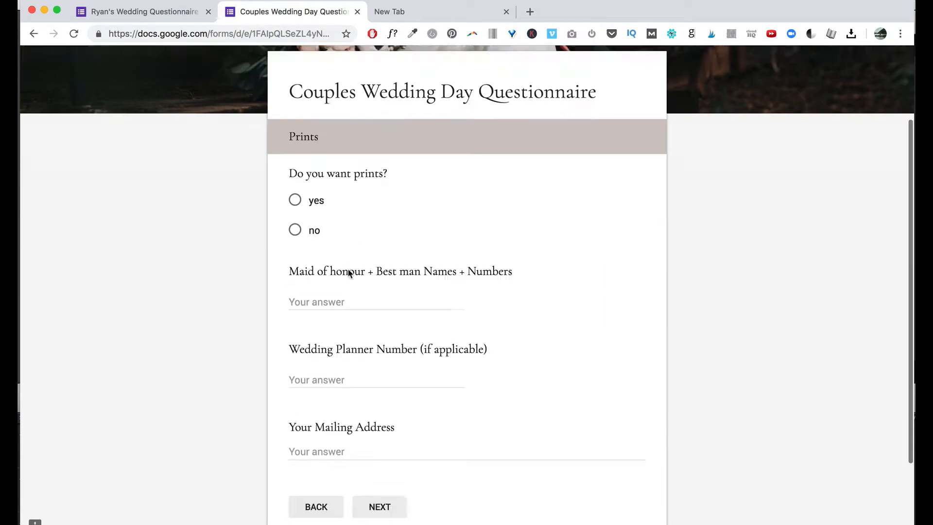
pyautogui.scroll(-2, 349, 273)
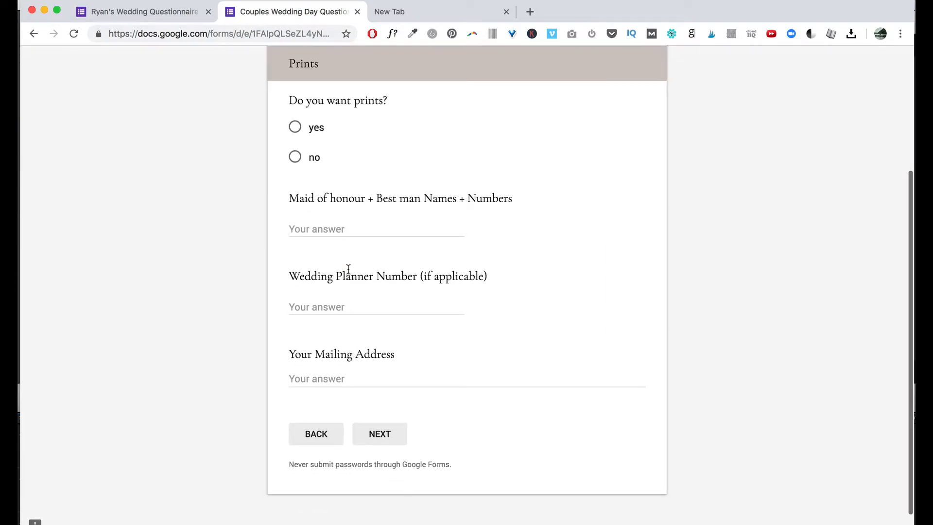
pyautogui.click(429, 16)
# Search Google for 'bitly' and open the signed-in Bitly link-management dashboard.
pyautogui.write('bi')
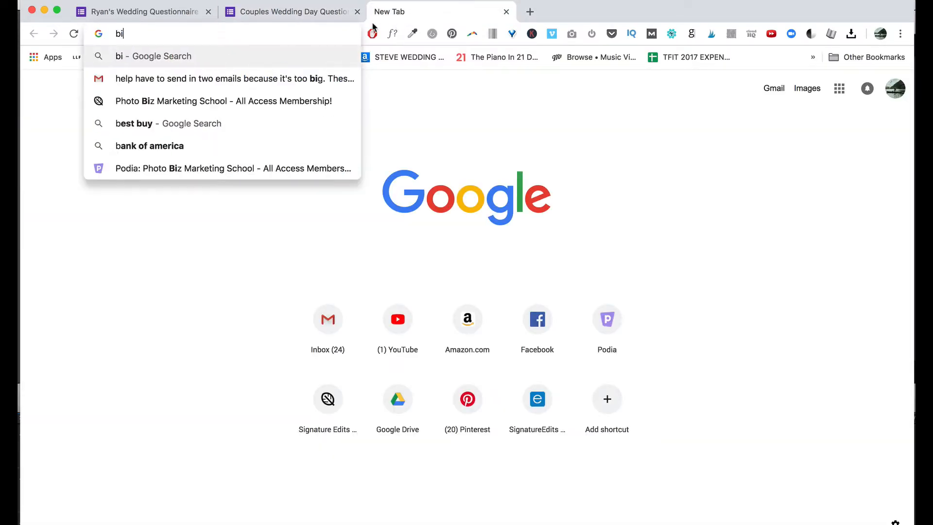
pyautogui.write('tl')
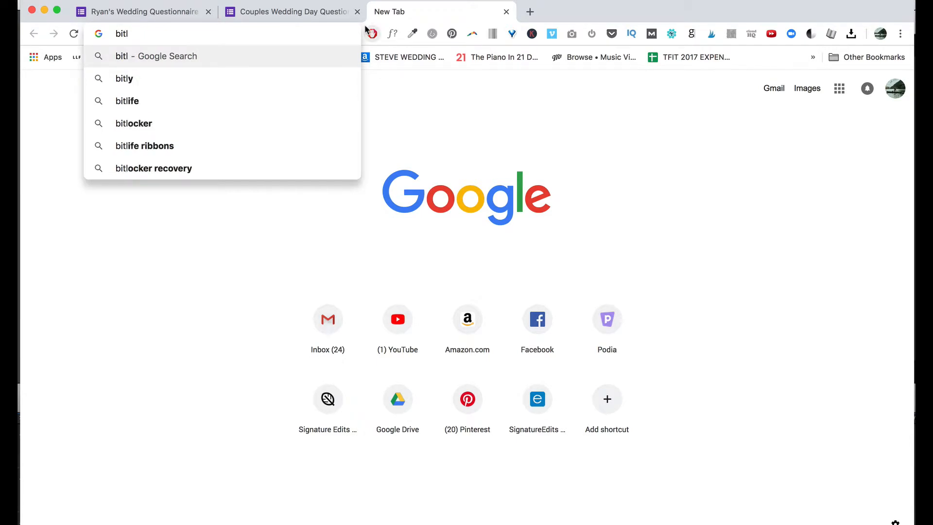
pyautogui.write('y')
pyautogui.press('Return')
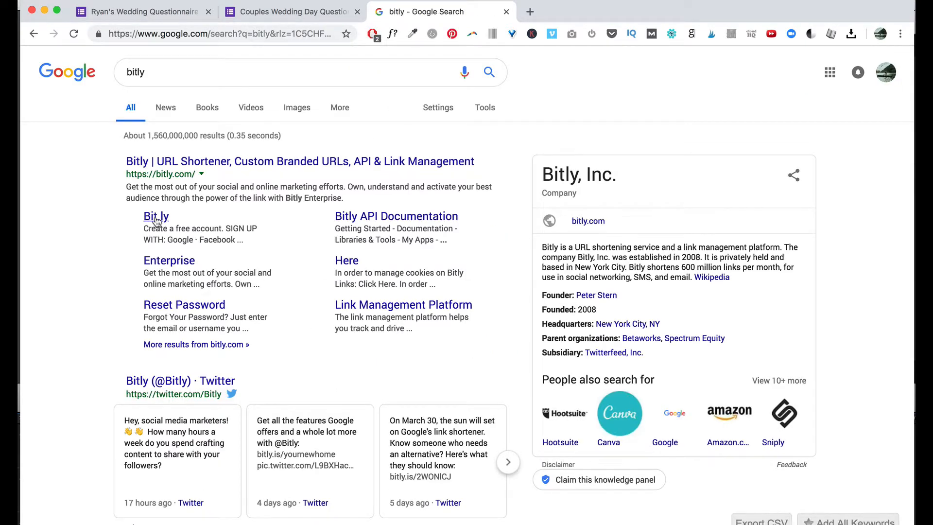
pyautogui.click(156, 218)
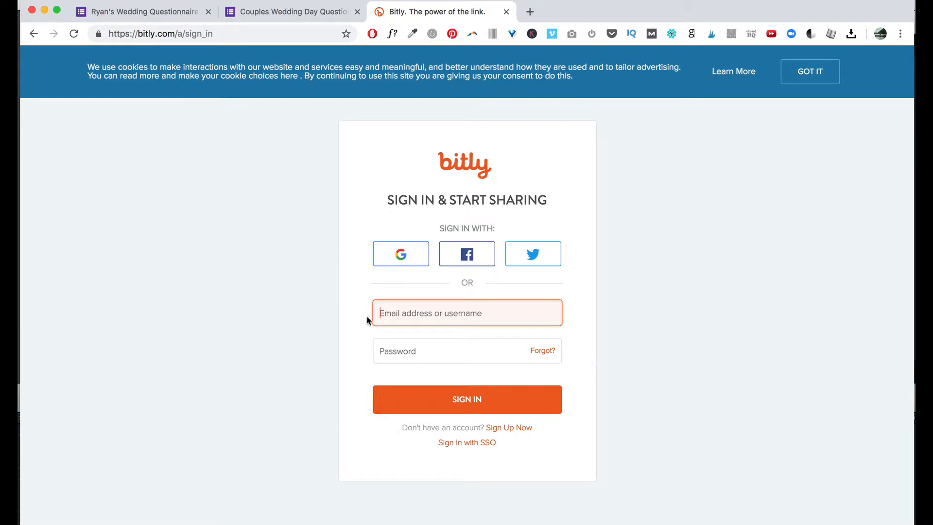
pyautogui.click(221, 34)
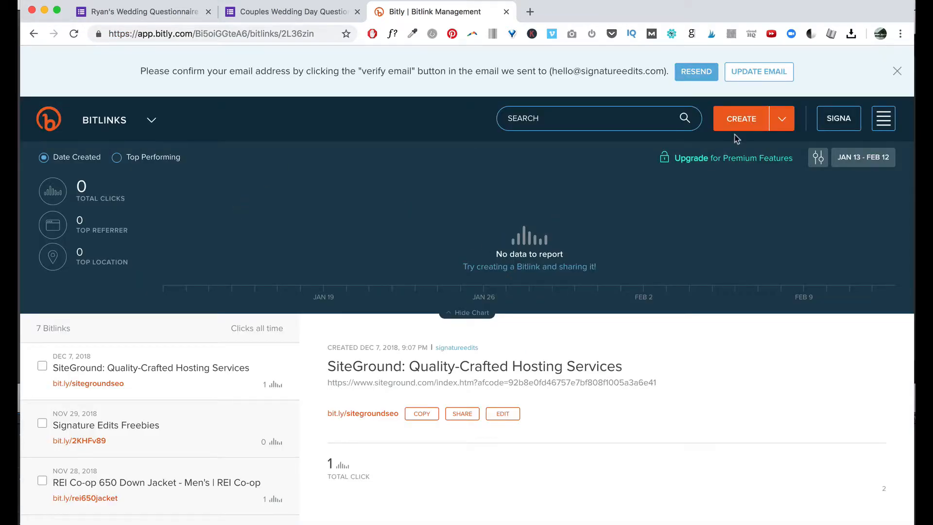
pyautogui.click(784, 122)
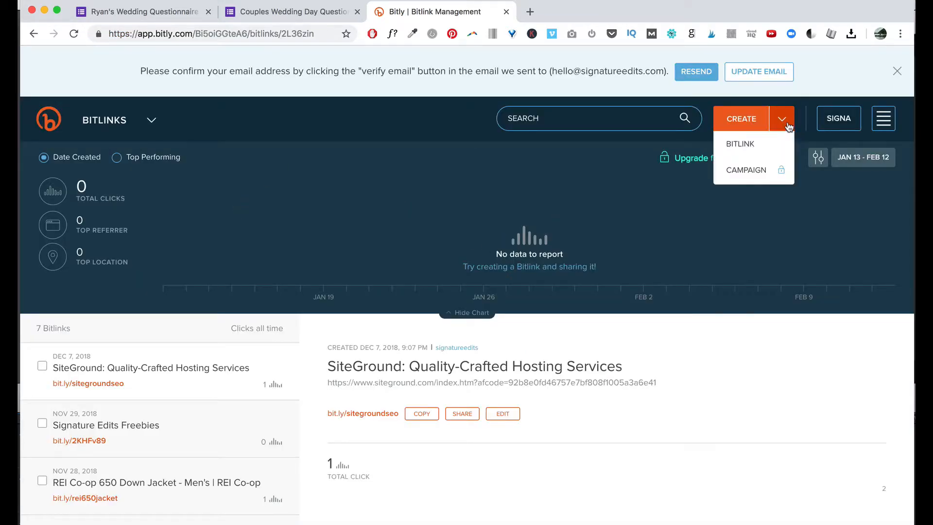
# Create a new Bitlink using the copied Couples Wedding Day Questionnaire form address.
pyautogui.click(743, 143)
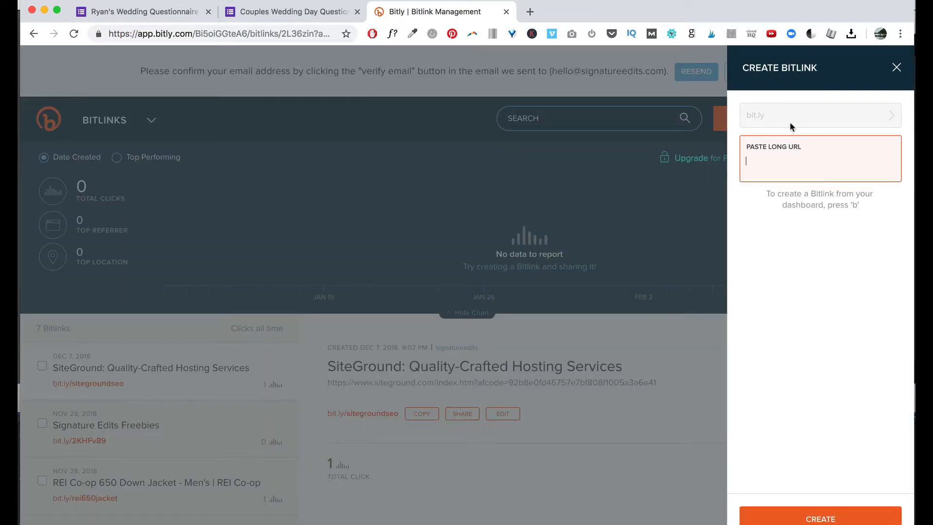
pyautogui.press('super+v')
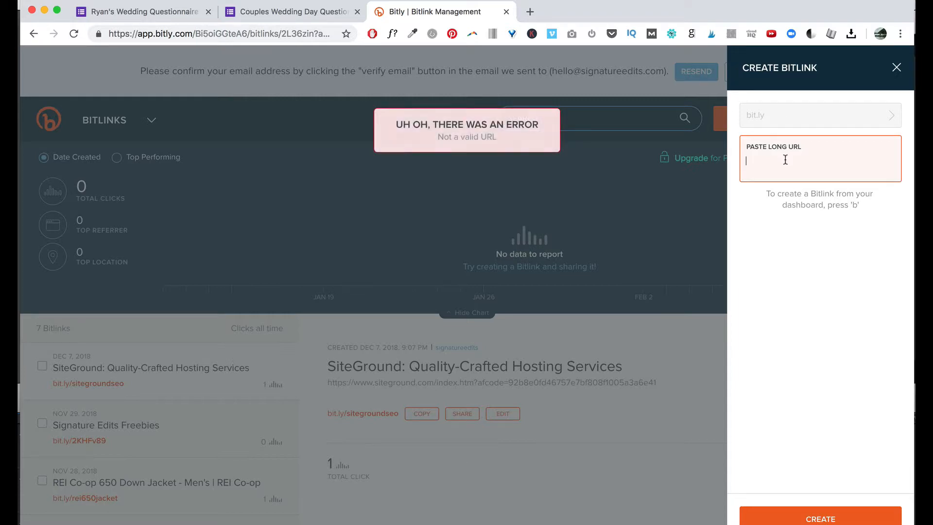
pyautogui.click(259, 15)
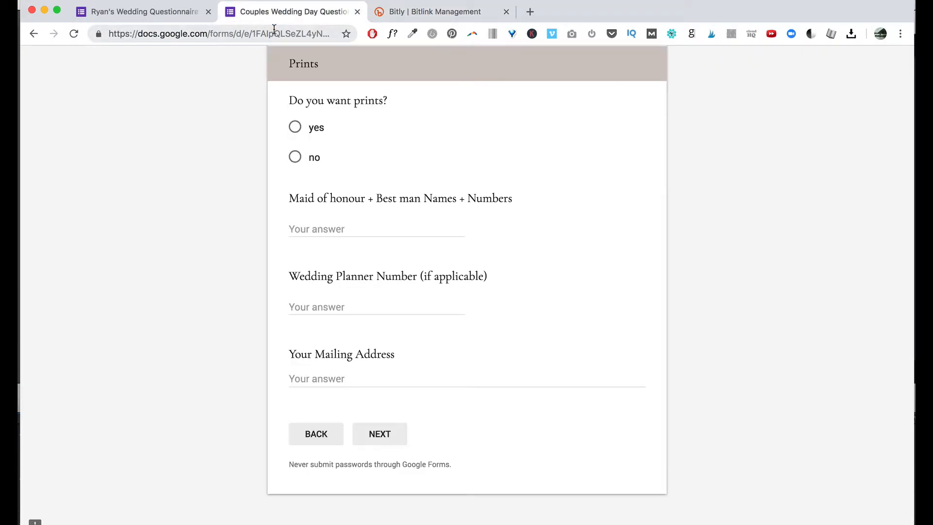
pyautogui.click(275, 32)
pyautogui.press('super+c')
pyautogui.click(424, 13)
pyautogui.press('super+v')
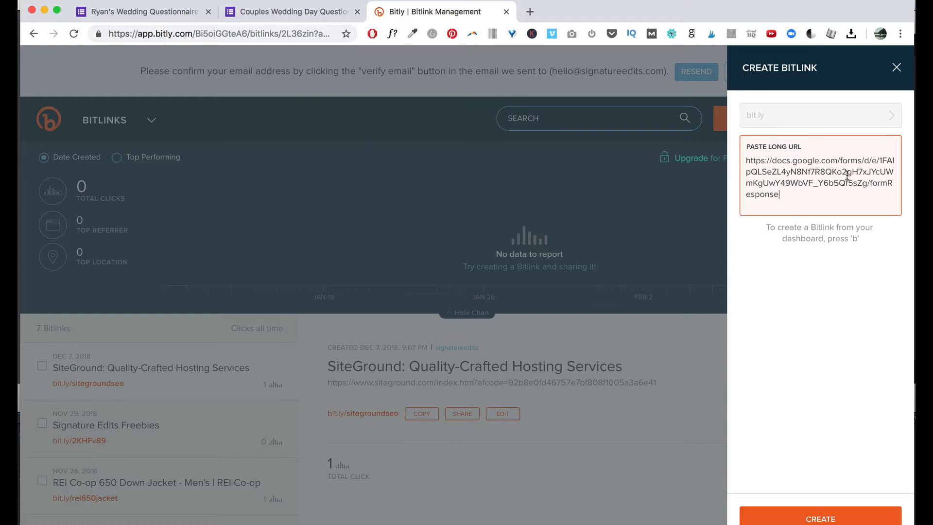
pyautogui.click(825, 518)
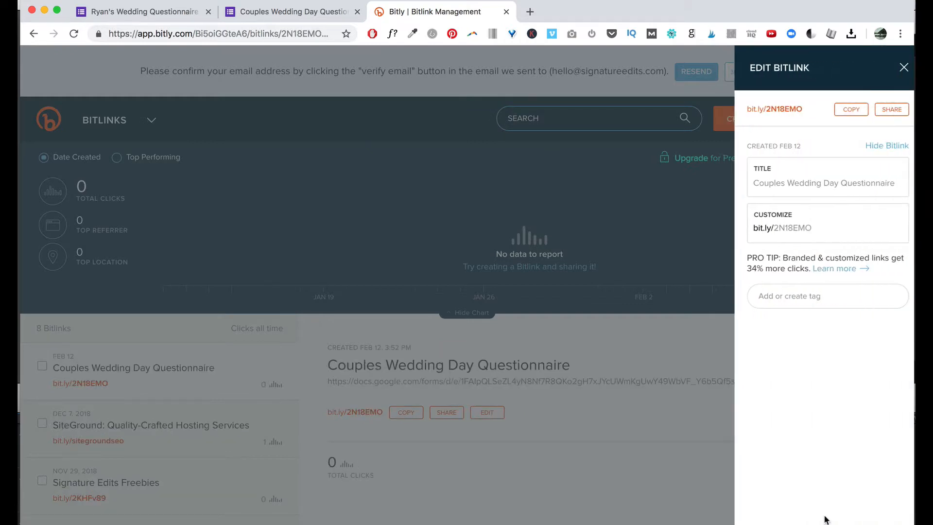
# Customize the short link's ending to 'tfitquestions' after 'couplesquestions' proves taken, and save it.
pyautogui.click(790, 230)
pyautogui.moveTo(828, 226); pyautogui.dragTo(772, 228)
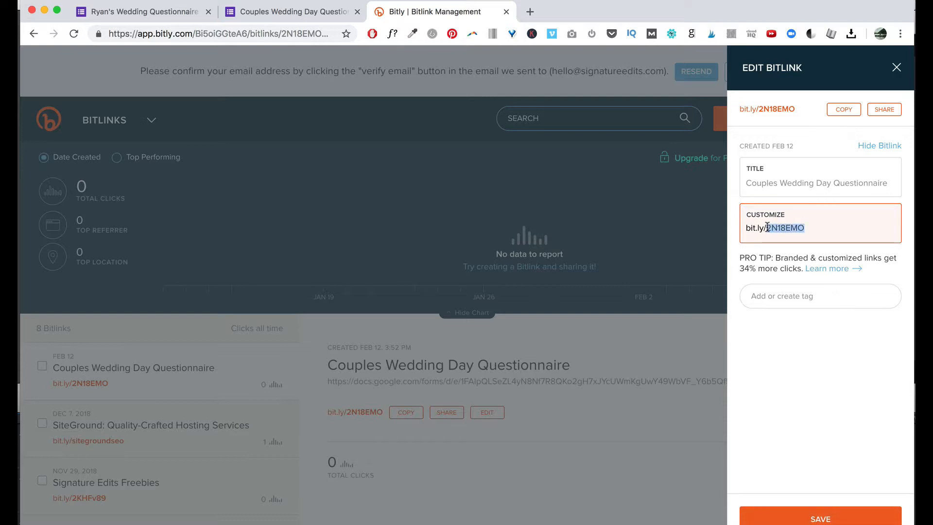
pyautogui.write('couplesquestions')
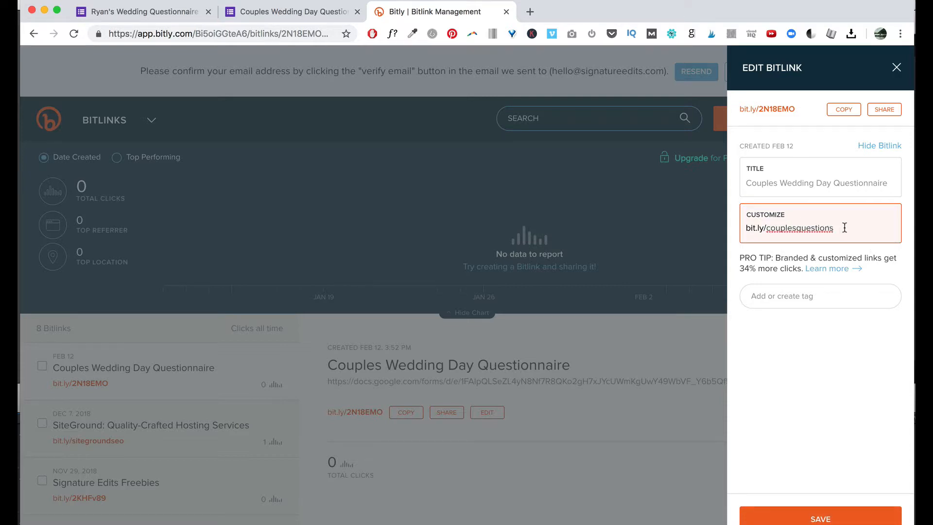
pyautogui.click(783, 302)
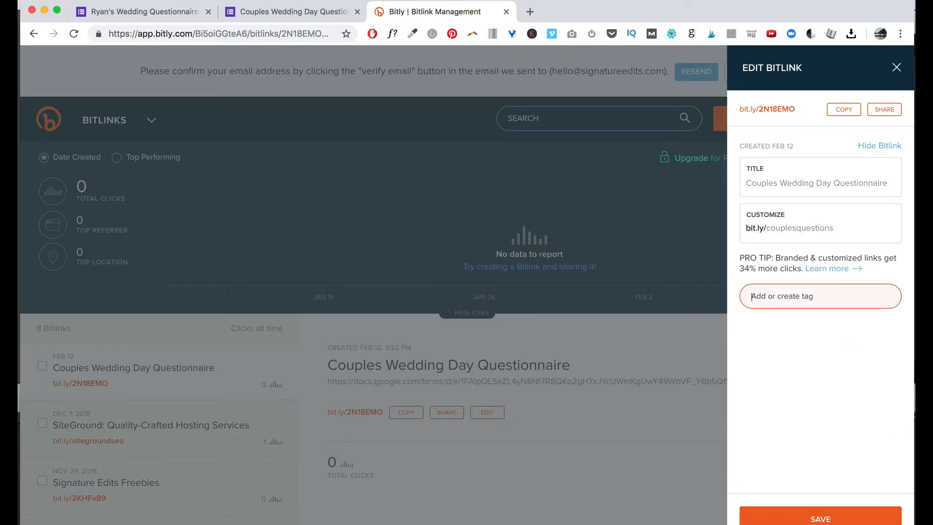
pyautogui.click(820, 518)
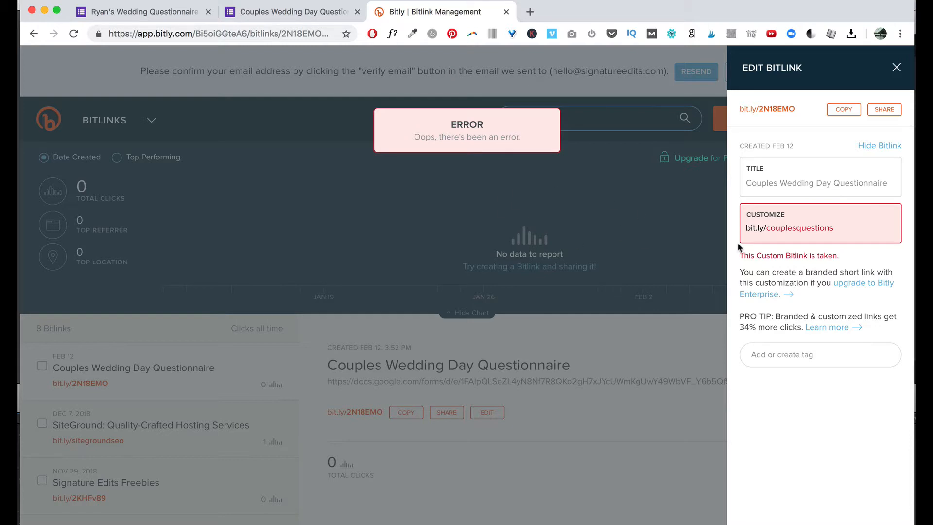
pyautogui.moveTo(835, 229); pyautogui.dragTo(772, 228)
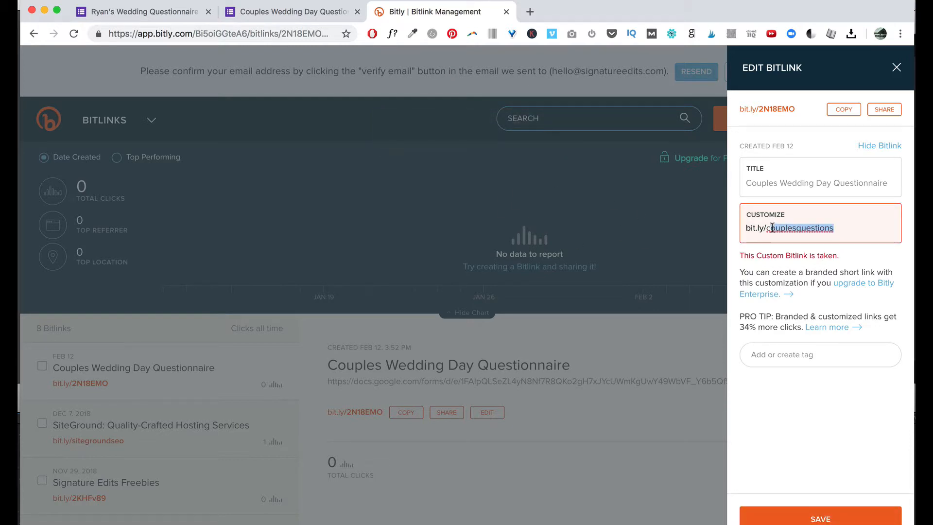
pyautogui.write('questions')
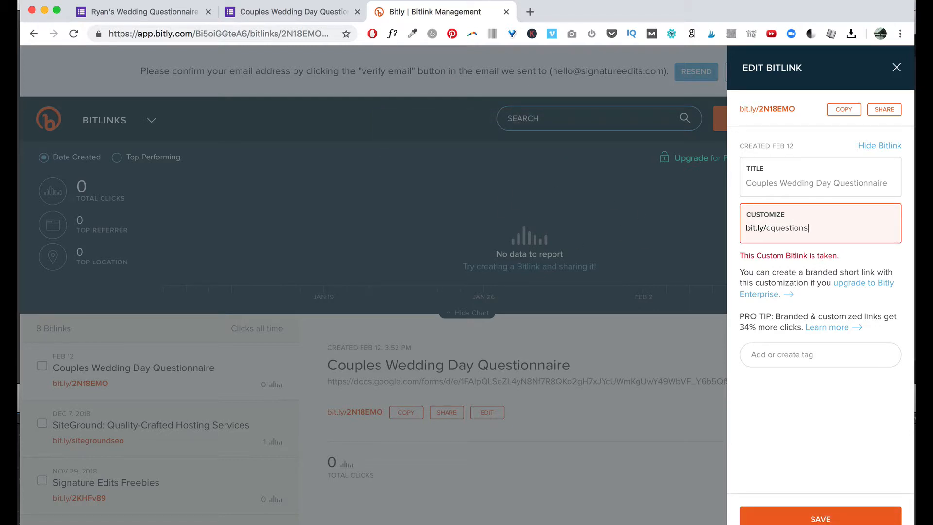
pyautogui.click(819, 519)
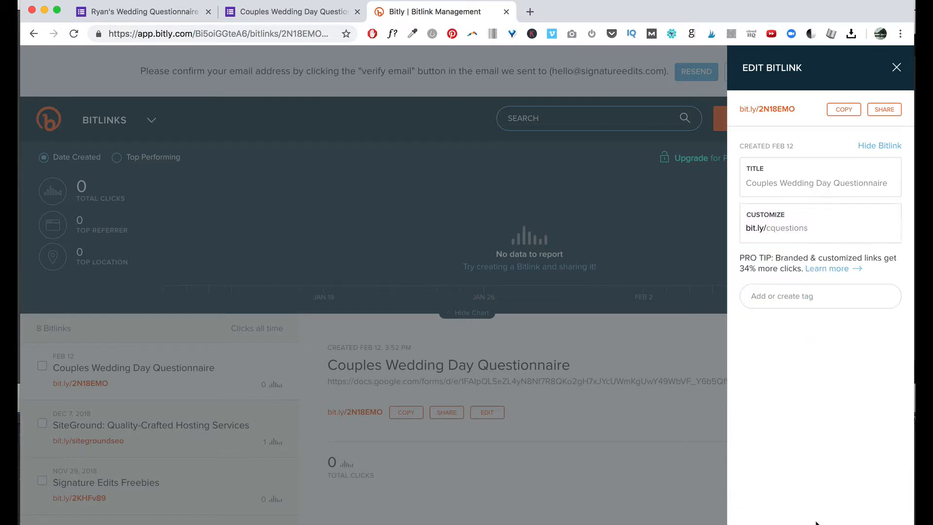
pyautogui.click(815, 229)
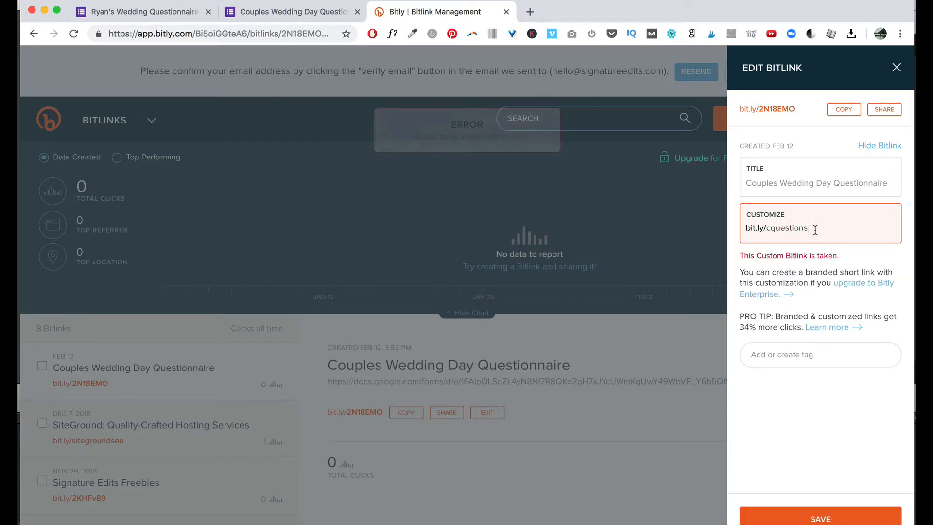
pyautogui.write('n')
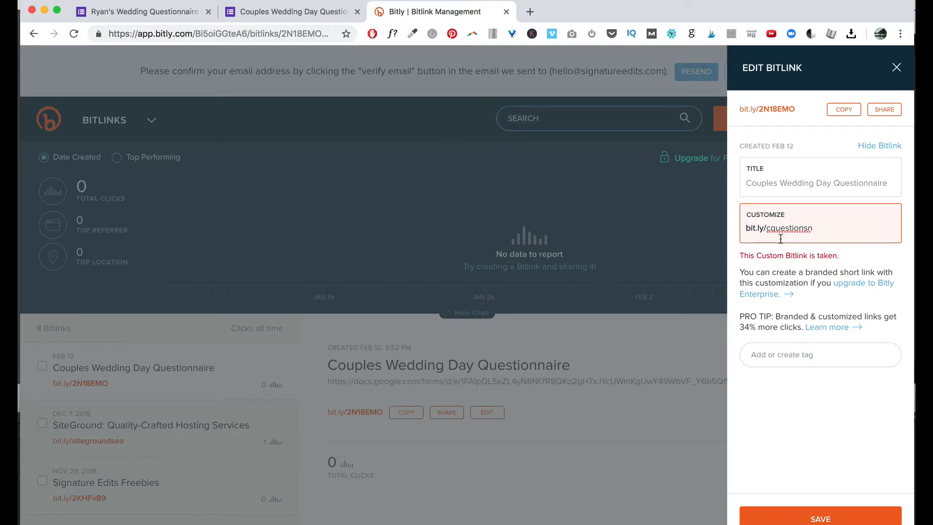
pyautogui.moveTo(767, 229); pyautogui.dragTo(854, 229)
pyautogui.write('tfitquestions')
pyautogui.press('Return')
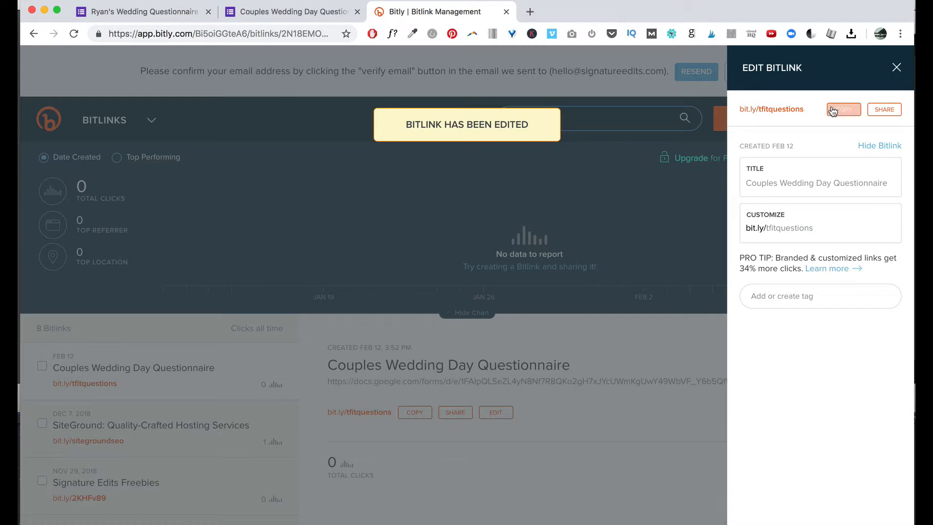
# Paste the new short link into the address bar, then go to Gmail instead.
pyautogui.click(296, 36)
pyautogui.press('super+v')
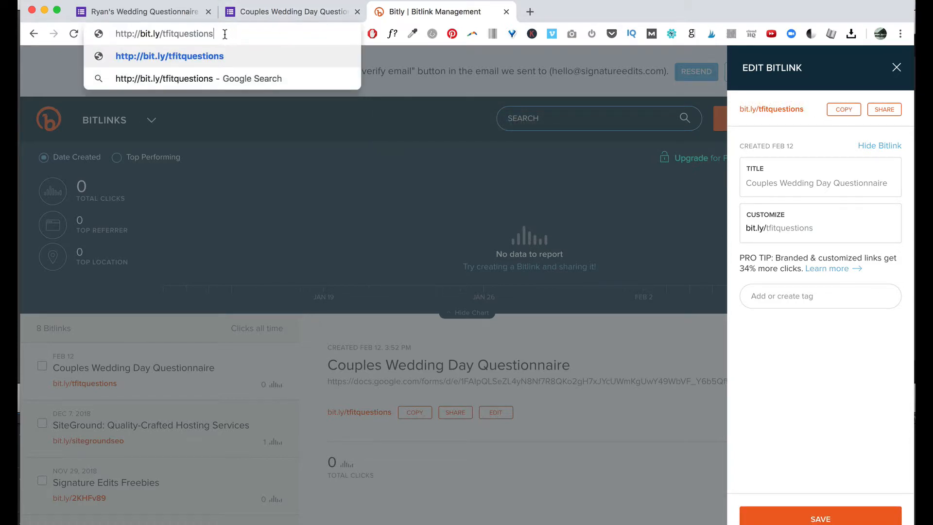
pyautogui.moveTo(225, 34); pyautogui.dragTo(110, 34)
pyautogui.press('super+c')
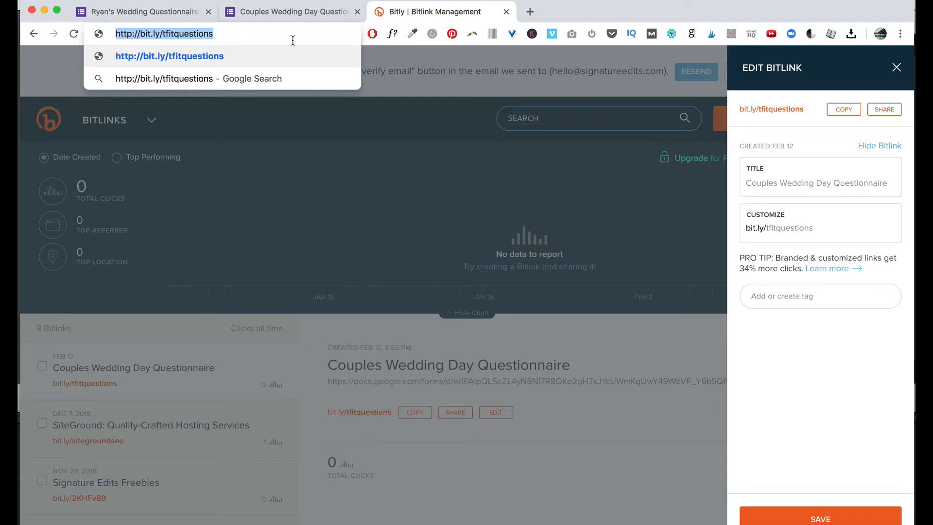
pyautogui.write('mail.google.com/mail/u/0/#inbox')
pyautogui.press('Return')
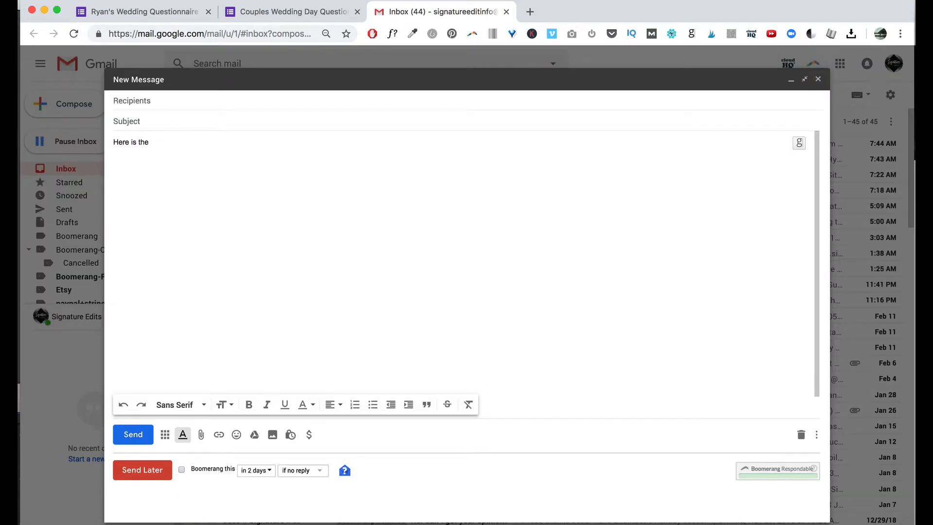
pyautogui.write('uestionnaire')
pyautogui.moveTo(150, 142); pyautogui.dragTo(214, 142)
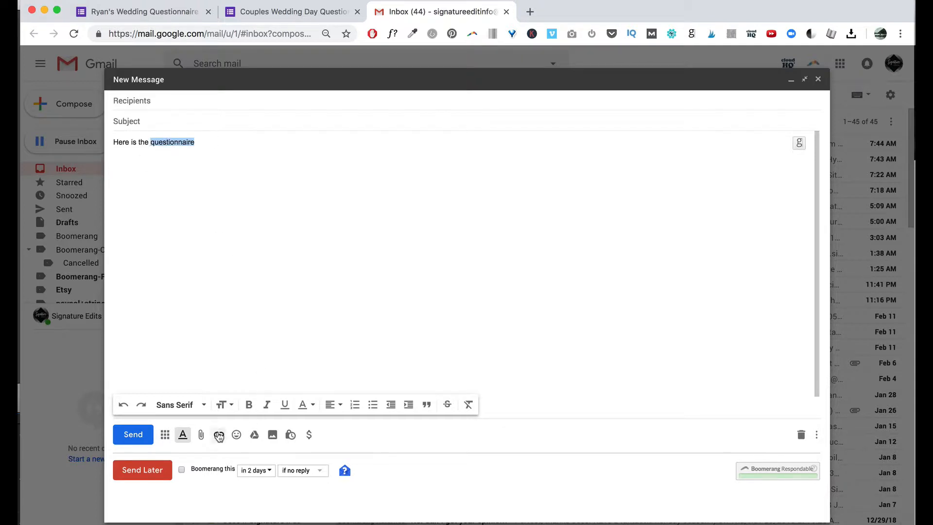
pyautogui.click(219, 434)
pyautogui.press('super+v')
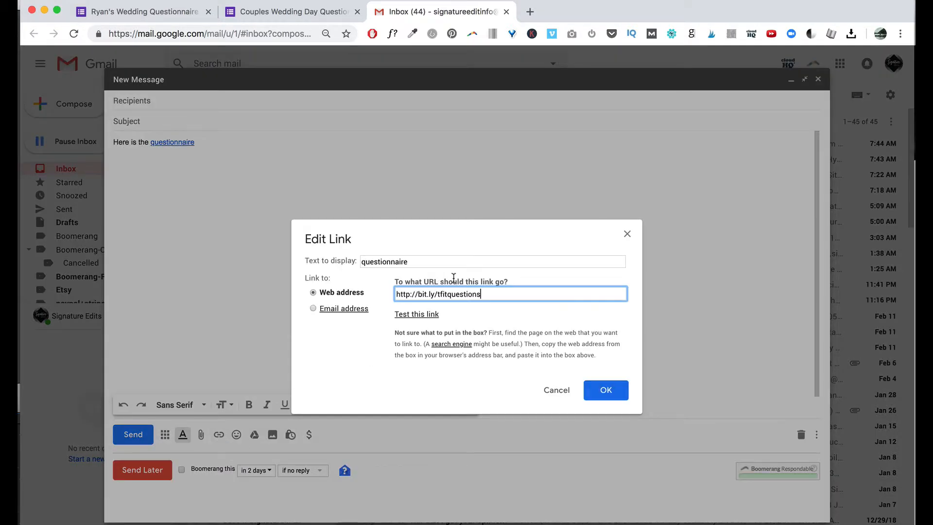
pyautogui.click(605, 390)
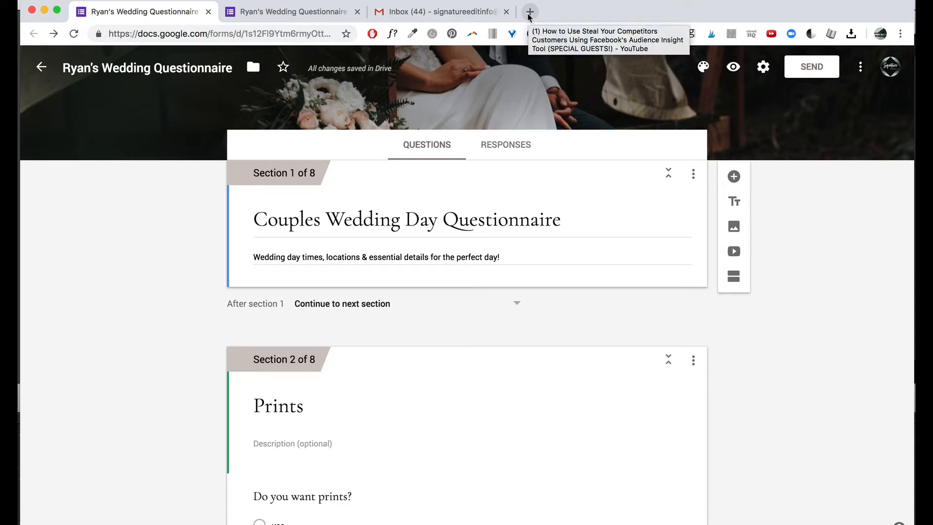
# Open a live preview of the questionnaire, then check the editor's Responses tab showing 0 responses.
pyautogui.click(286, 13)
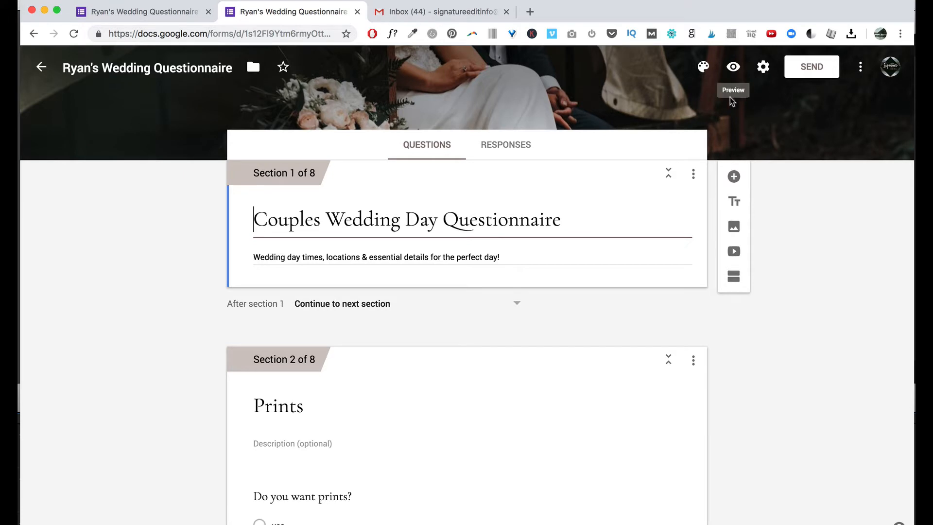
pyautogui.click(734, 71)
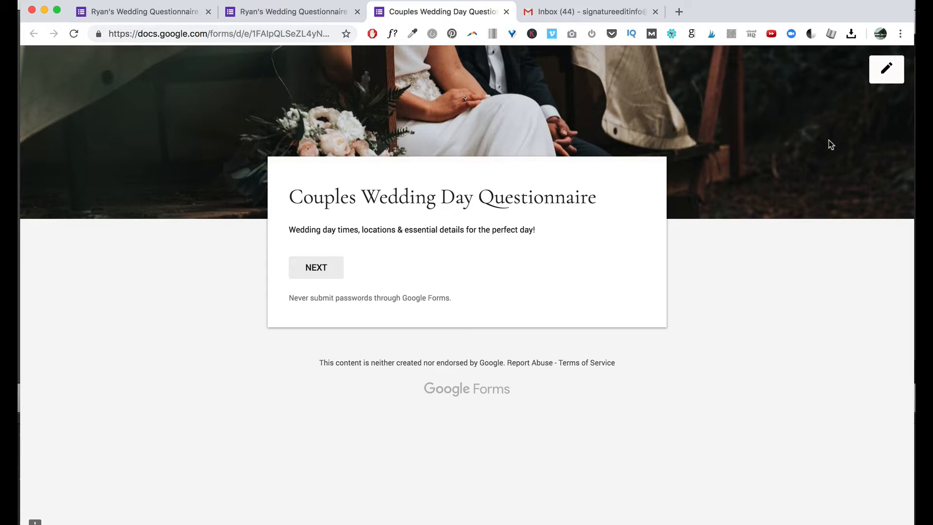
pyautogui.click(291, 7)
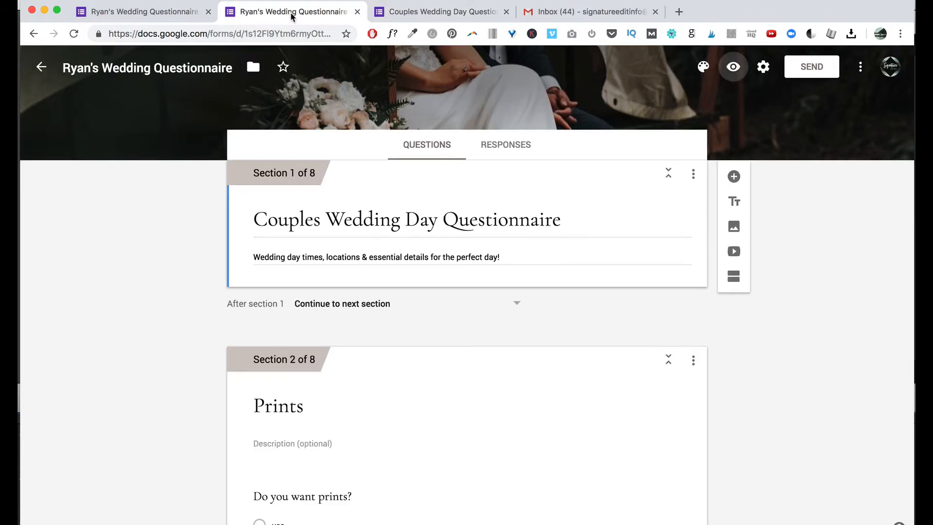
pyautogui.scroll(-5, 513, 444)
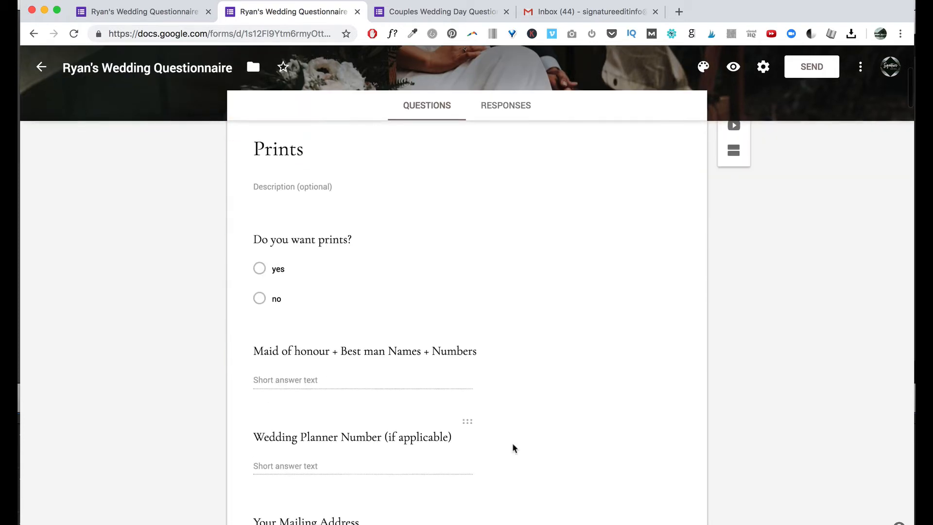
pyautogui.scroll(5, 512, 444)
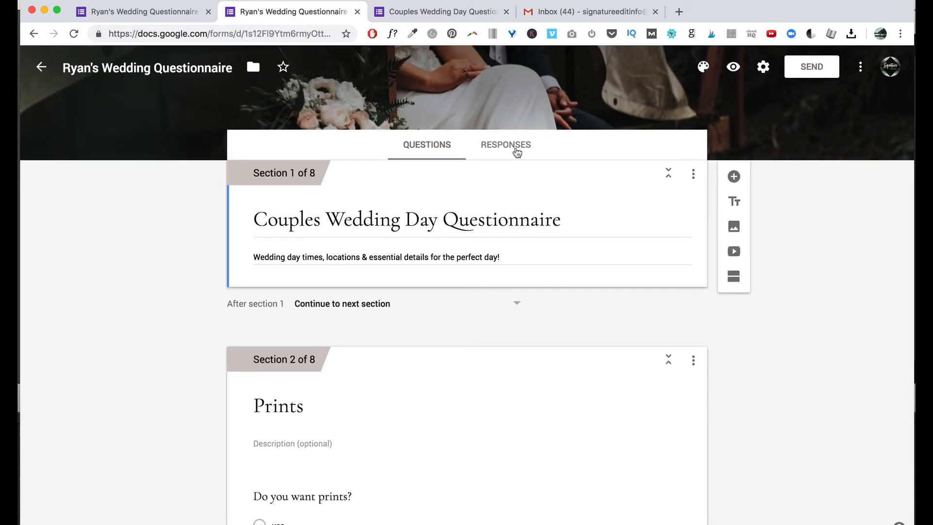
pyautogui.click(517, 153)
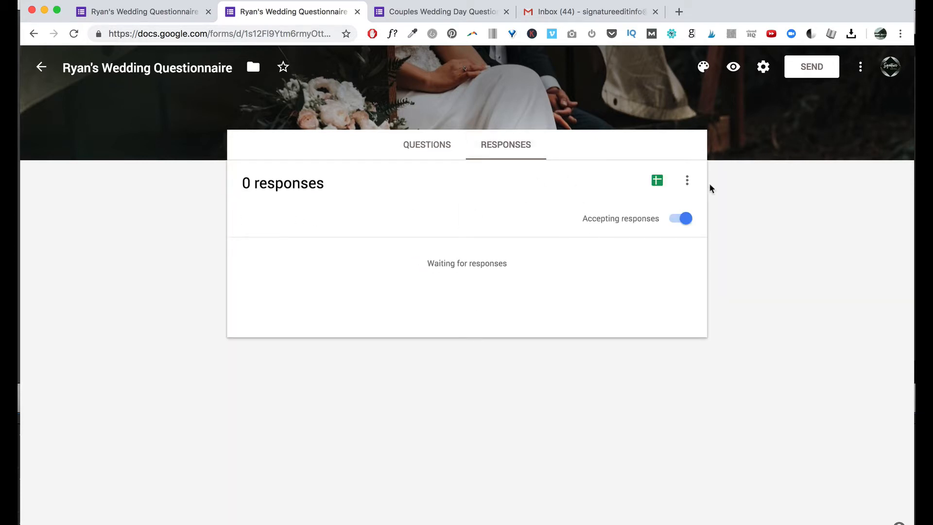
pyautogui.click(415, 147)
# In the live form, answer yes to wanting prints and fill the three short-answer fields.
pyautogui.click(422, 11)
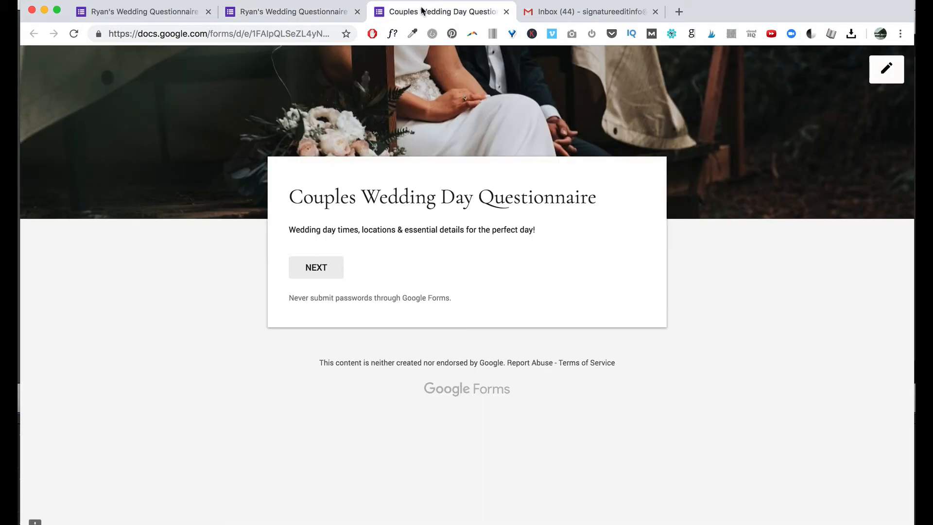
pyautogui.click(313, 267)
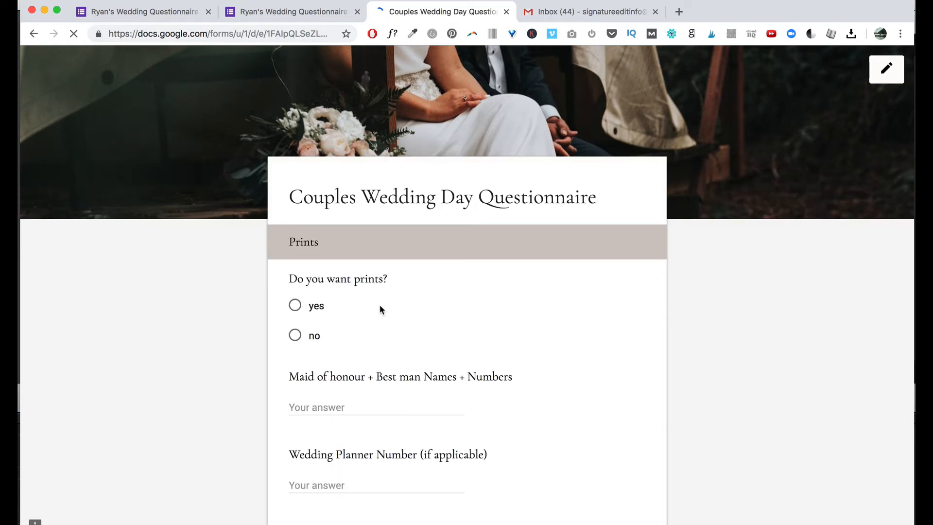
pyautogui.click(297, 306)
pyautogui.click(356, 404)
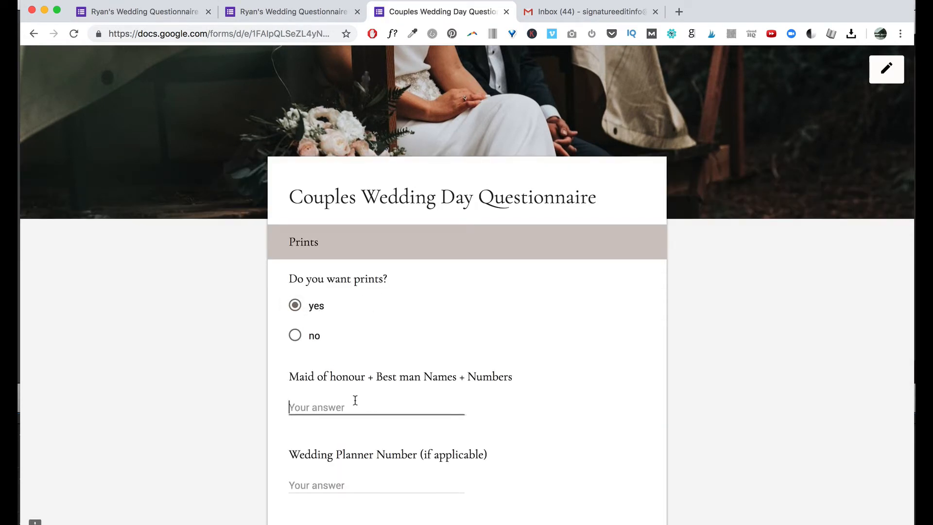
pyautogui.write('iub')
pyautogui.press('Tab')
pyautogui.write('ih')
pyautogui.press('Tab')
pyautogui.write('bjhb')
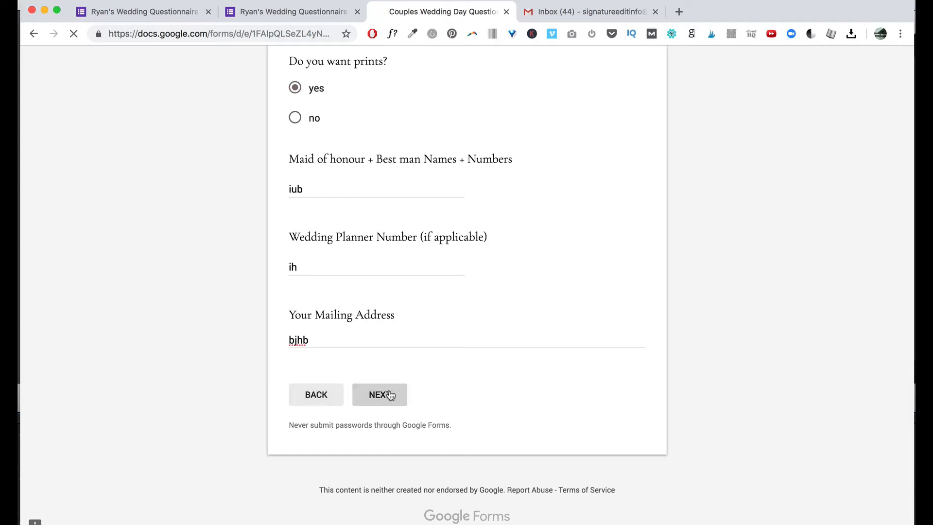
# Advance through the Bride Info, Groom Info and First Look sections to the Photoshoot section.
pyautogui.click(388, 395)
pyautogui.scroll(-4, 370, 413)
pyautogui.click(387, 394)
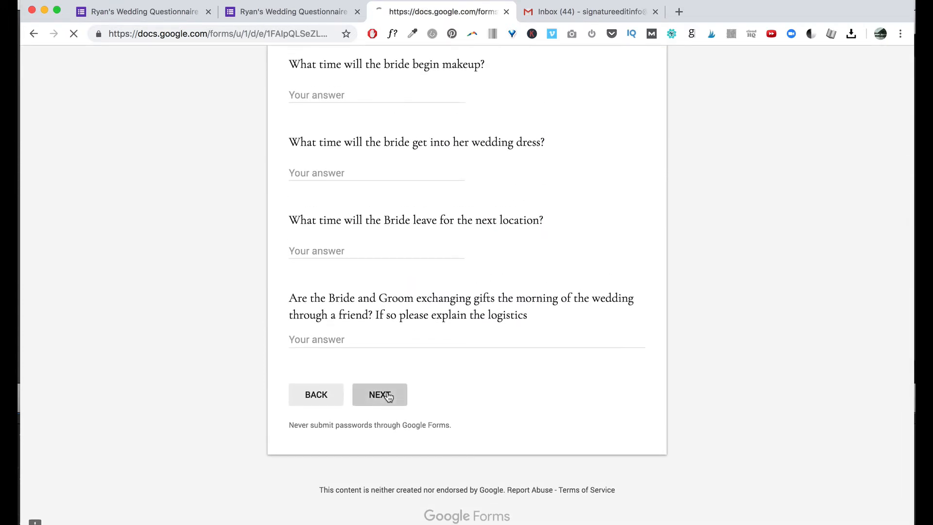
pyautogui.click(389, 397)
pyautogui.scroll(-5, 388, 396)
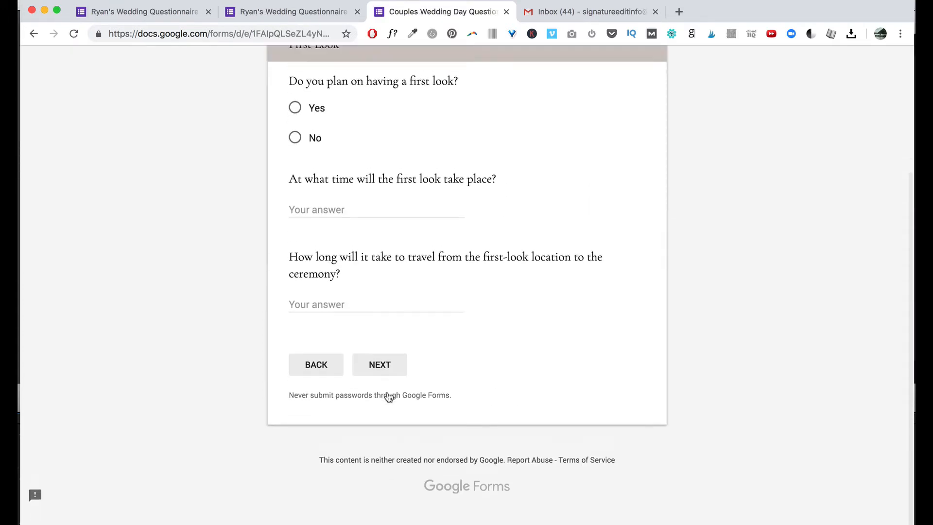
pyautogui.click(389, 397)
pyautogui.scroll(-10, 387, 396)
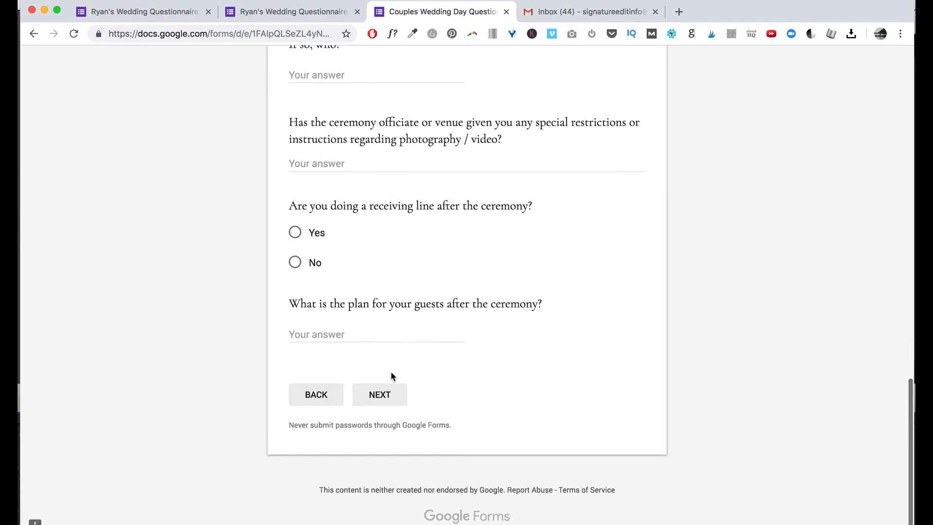
pyautogui.click(385, 388)
pyautogui.scroll(-15, 431, 319)
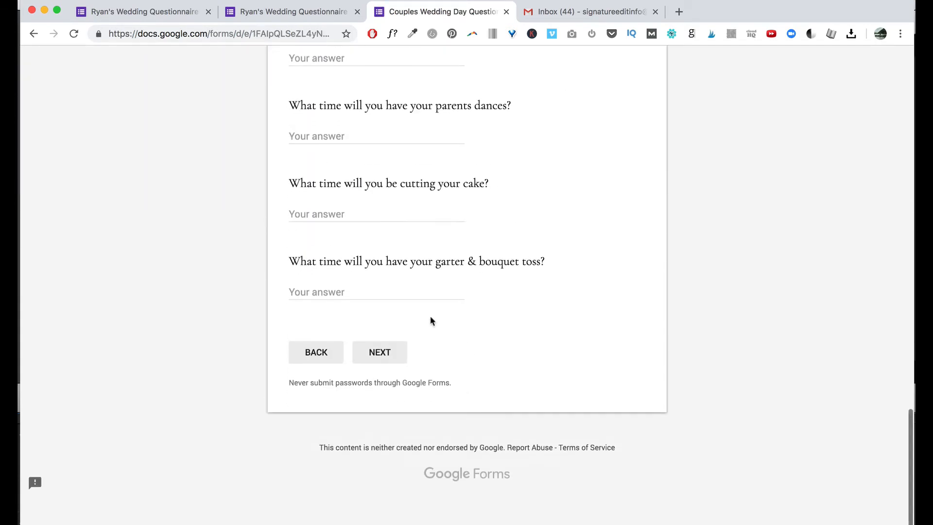
# Answer the cake-cutting and garter/bouquet toss questions, submit the response, and return to the editor.
pyautogui.click(349, 256)
pyautogui.write('khu')
pyautogui.press('Tab')
pyautogui.write('ijh')
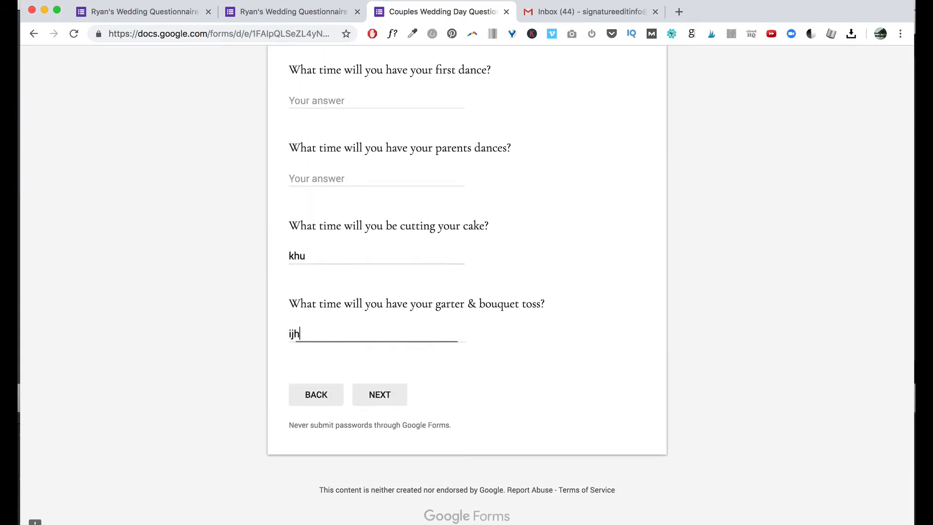
pyautogui.click(382, 395)
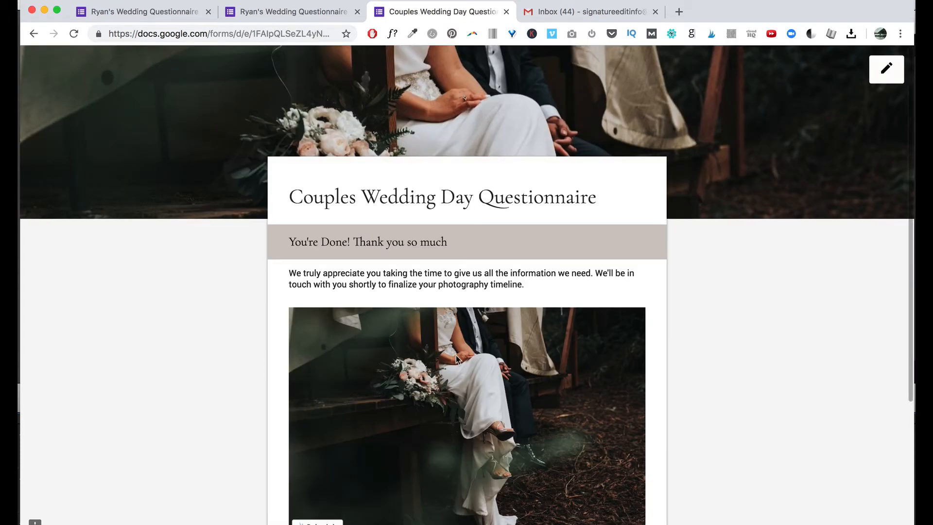
pyautogui.scroll(-10, 384, 418)
pyautogui.click(389, 394)
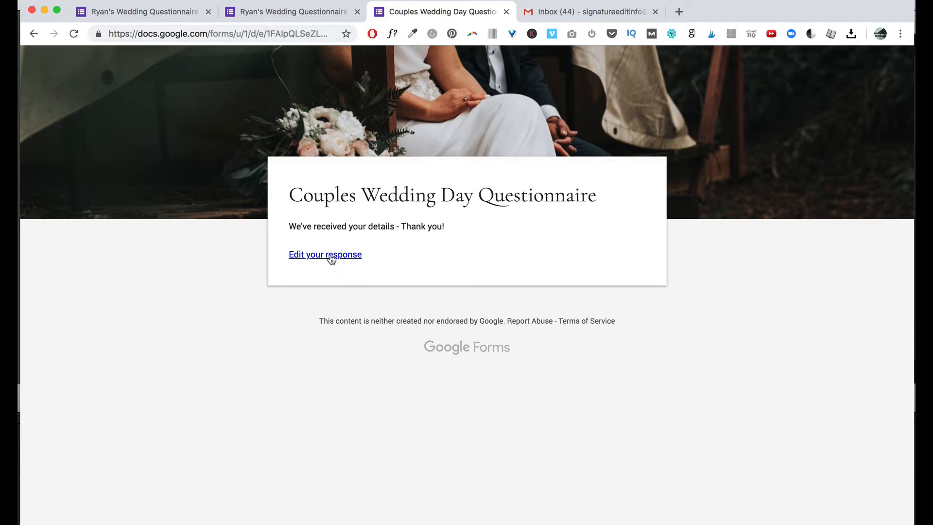
pyautogui.click(268, 11)
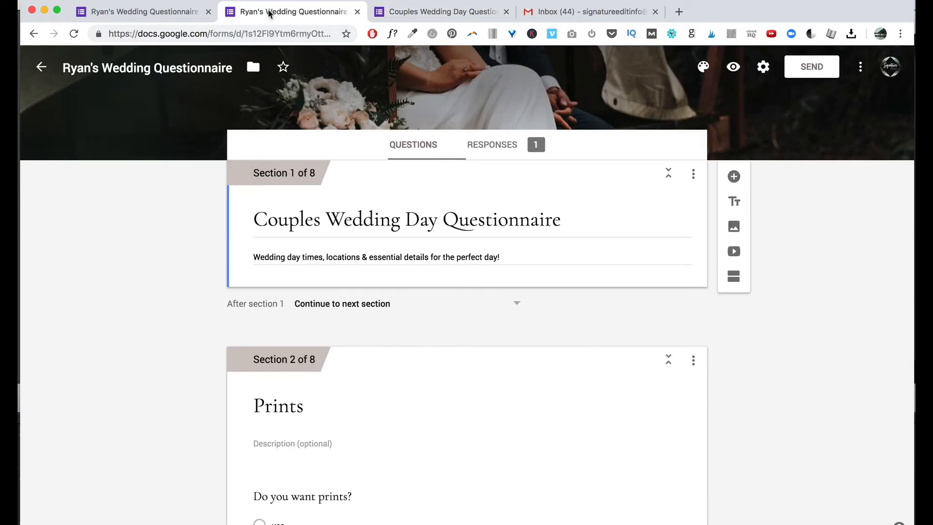
# View the responses Summary with its pie chart, dismissing a word lookup popup.
pyautogui.click(504, 152)
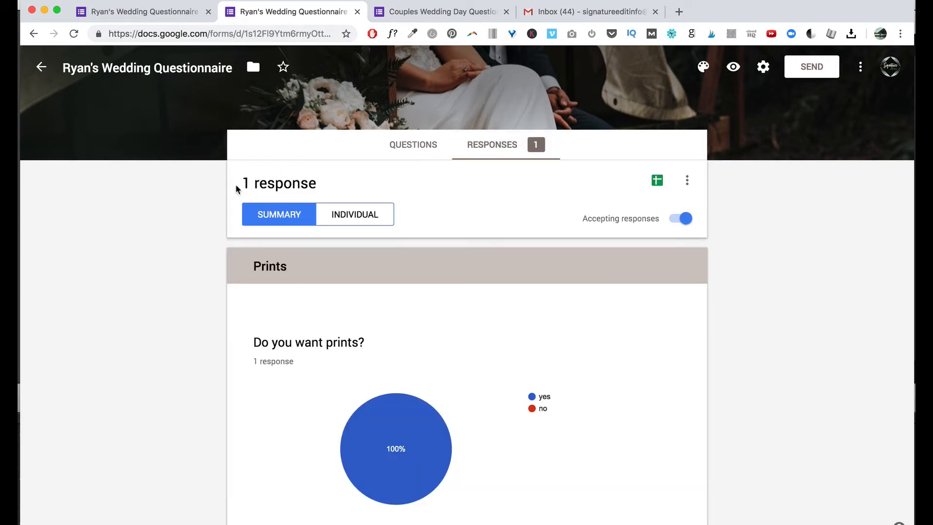
pyautogui.moveTo(244, 182); pyautogui.dragTo(326, 182)
pyautogui.click(424, 208)
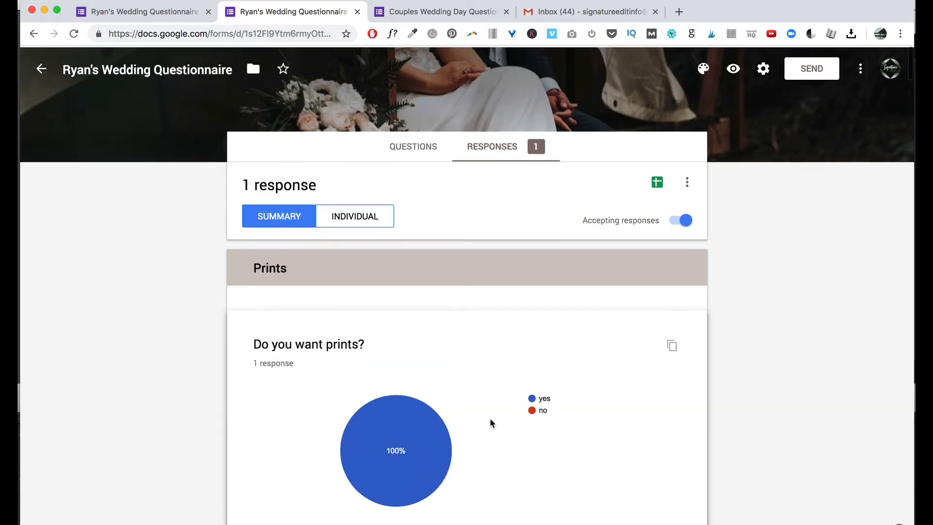
# Switch to the Individual view and scroll through the test response's answers, including 'yes' for prints.
pyautogui.click(355, 218)
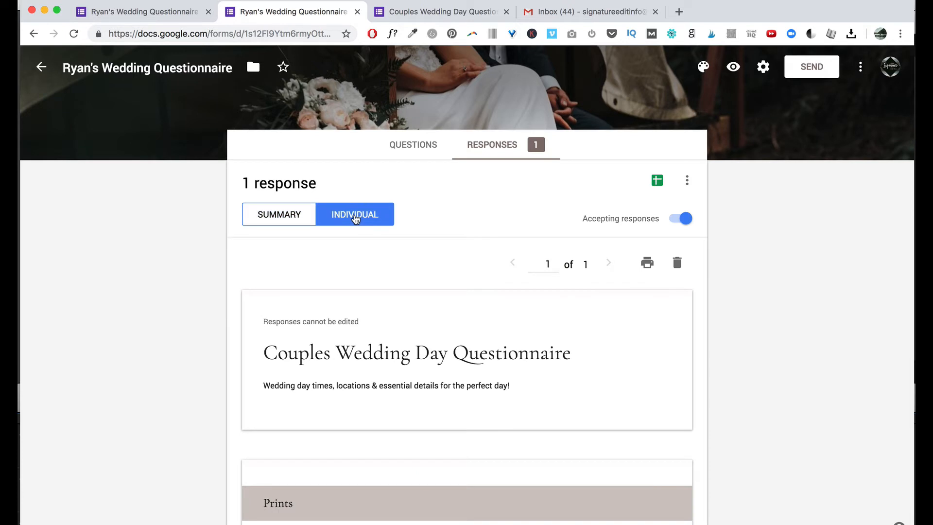
pyautogui.scroll(-2, 531, 287)
pyautogui.scroll(-1, 535, 286)
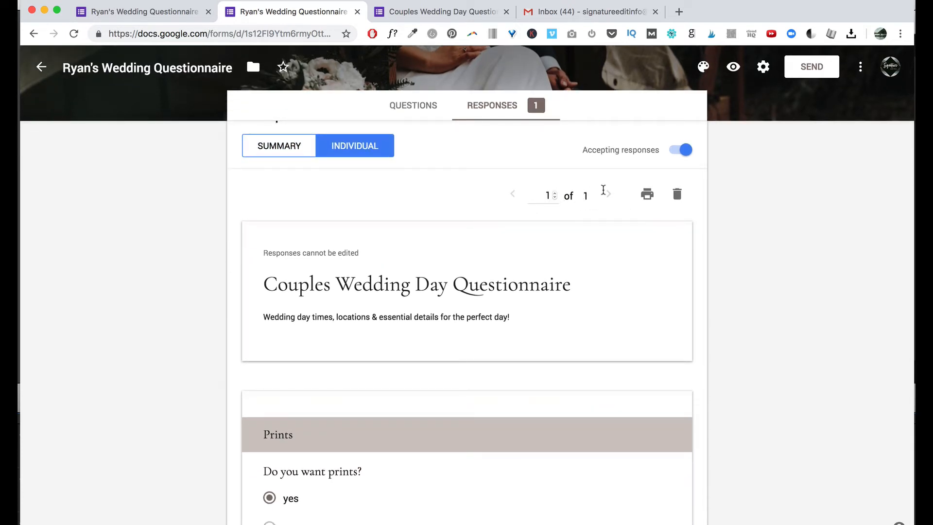
pyautogui.scroll(-3, 588, 265)
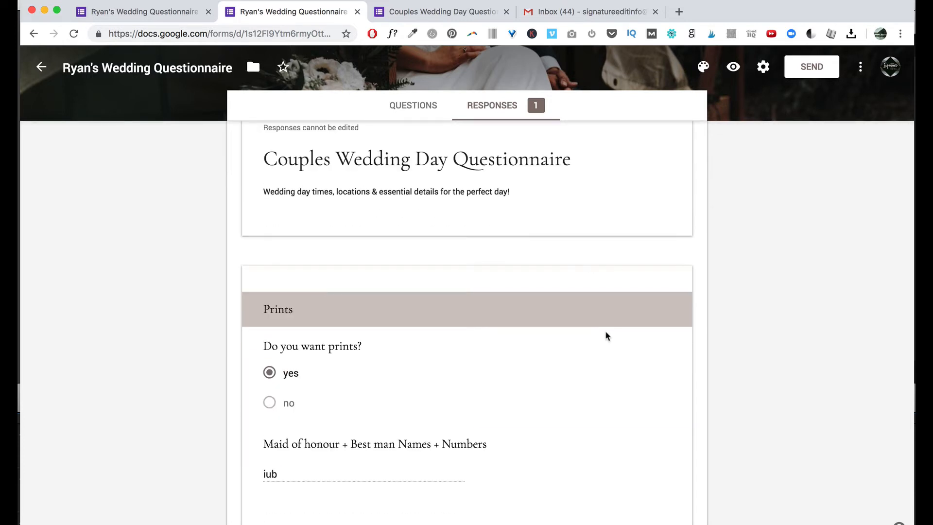
pyautogui.scroll(-3, 606, 333)
pyautogui.scroll(3, 479, 348)
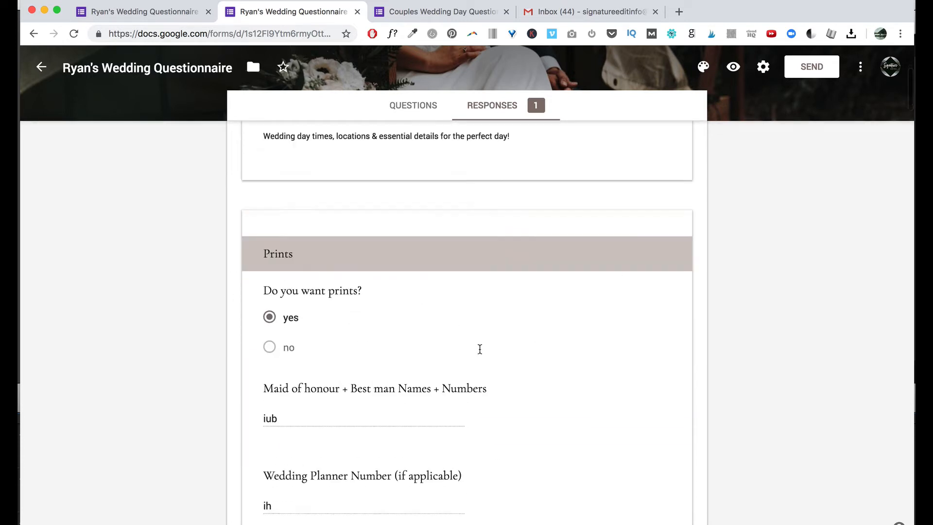
pyautogui.scroll(-6, 437, 427)
pyautogui.scroll(10, 438, 427)
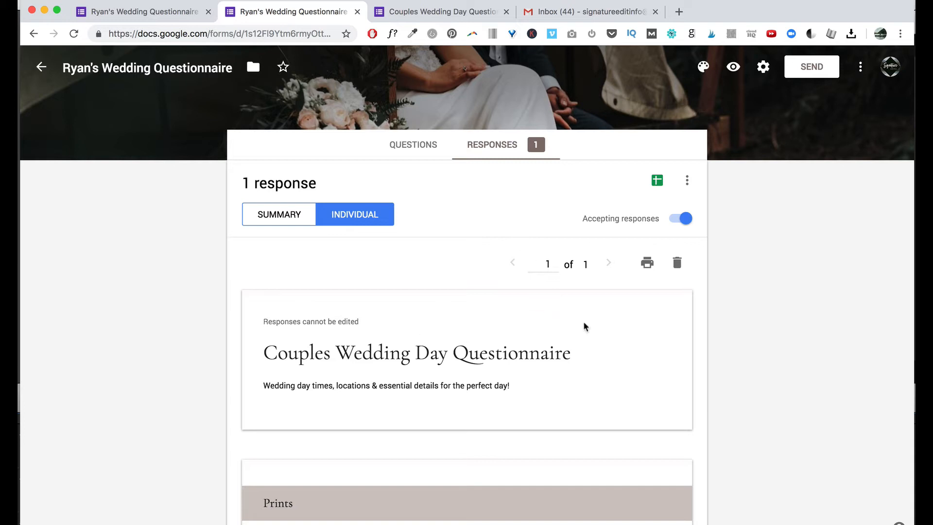
pyautogui.scroll(-2, 409, 334)
pyautogui.scroll(-10, 507, 343)
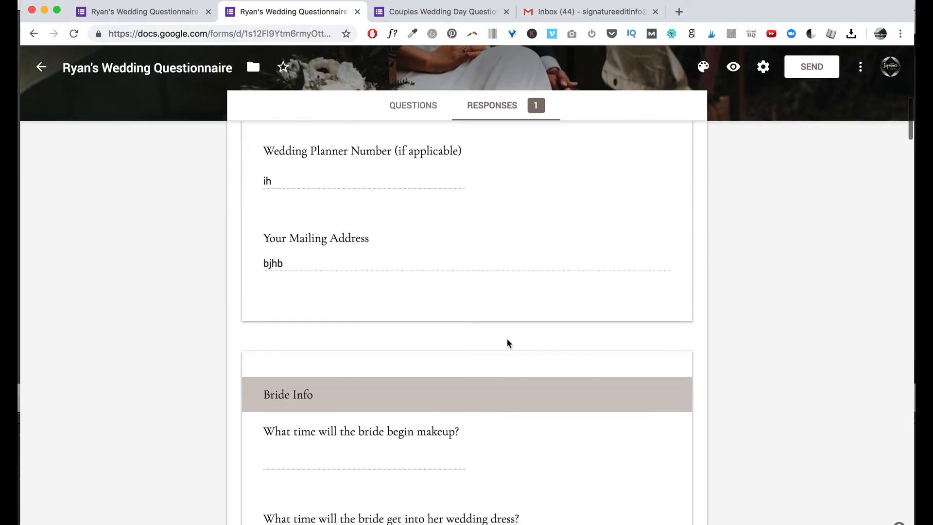
pyautogui.scroll(12, 556, 453)
pyautogui.scroll(-1, 577, 240)
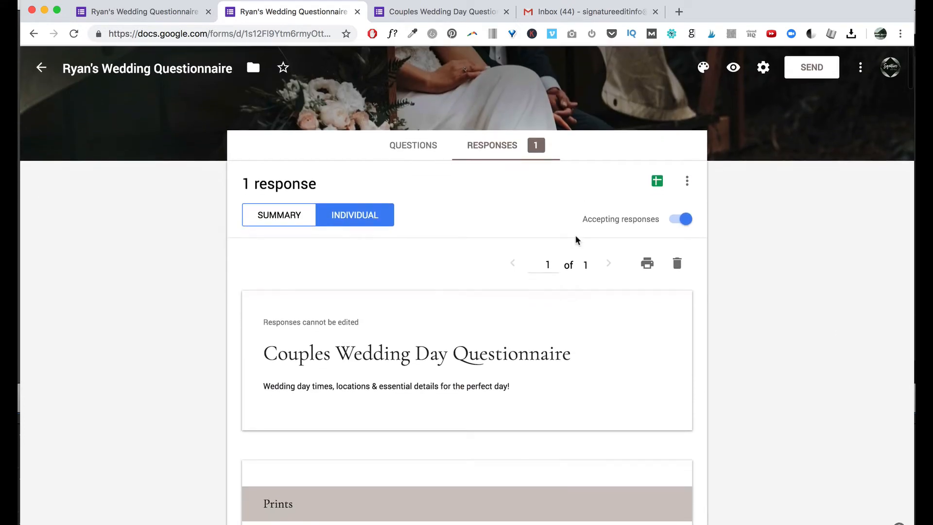
# Start printing the individual response as a PDF, then cancel the print preview.
pyautogui.click(654, 257)
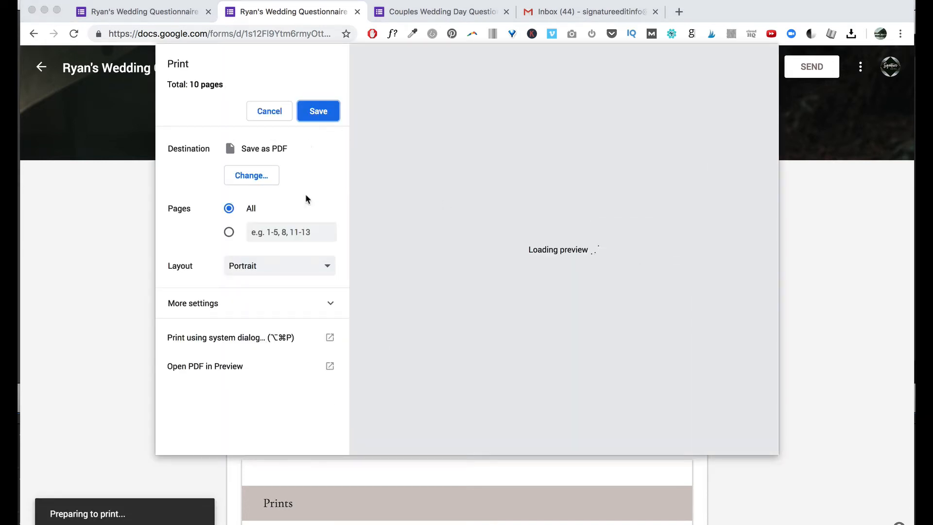
pyautogui.click(255, 176)
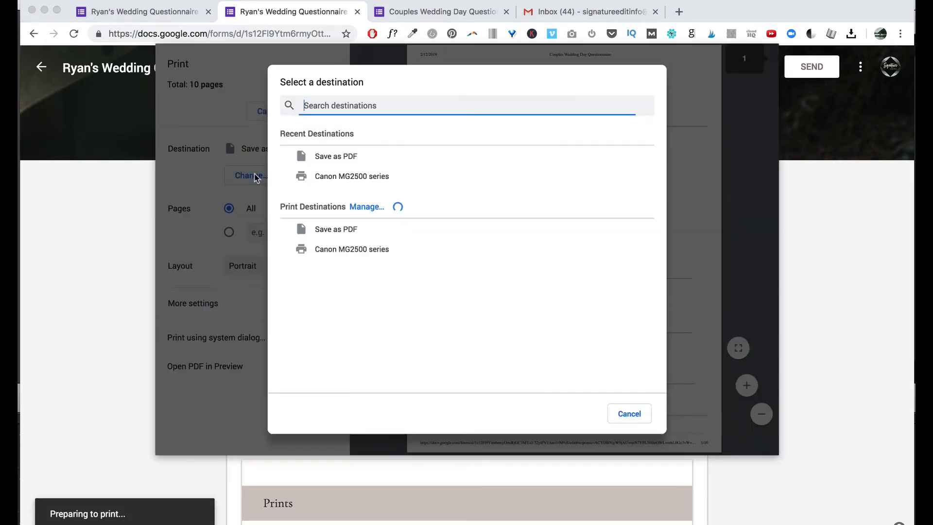
pyautogui.click(334, 185)
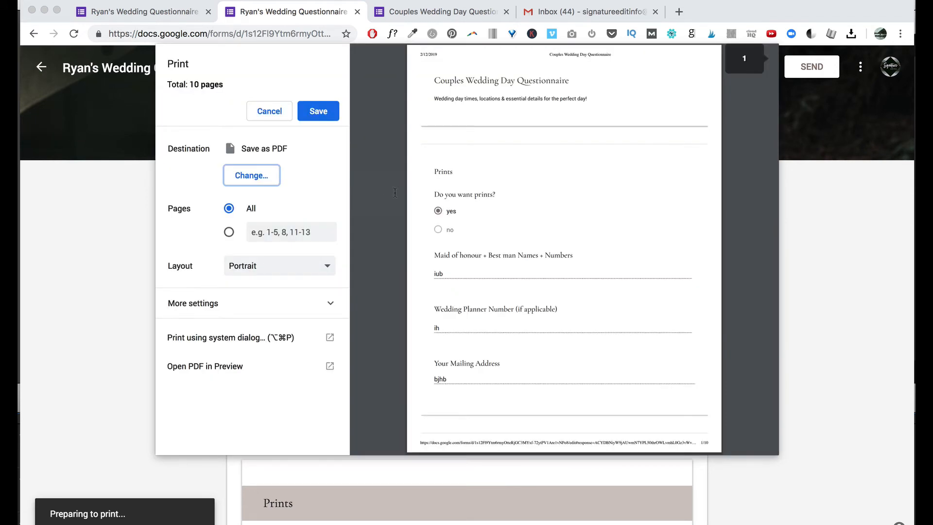
pyautogui.scroll(-15, 562, 215)
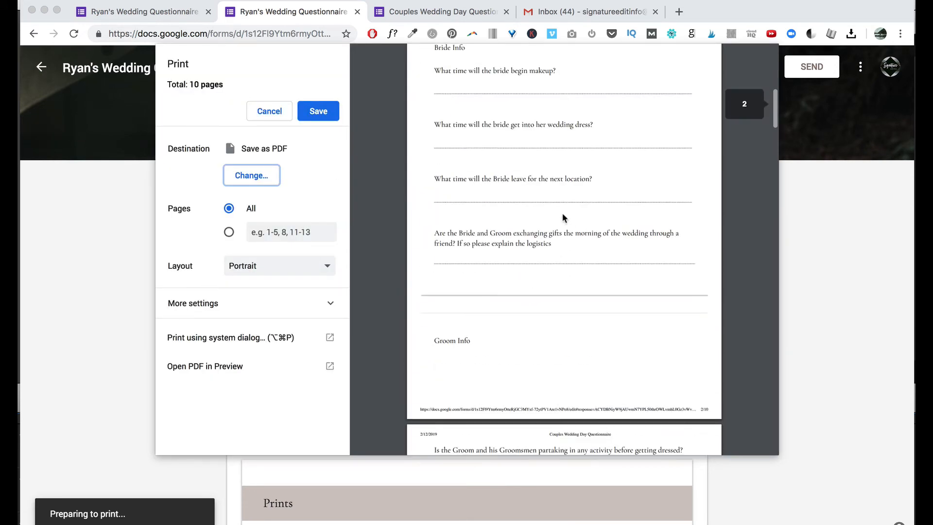
pyautogui.click(266, 115)
# Scroll through the test response and back up to its top.
pyautogui.scroll(-20, 556, 509)
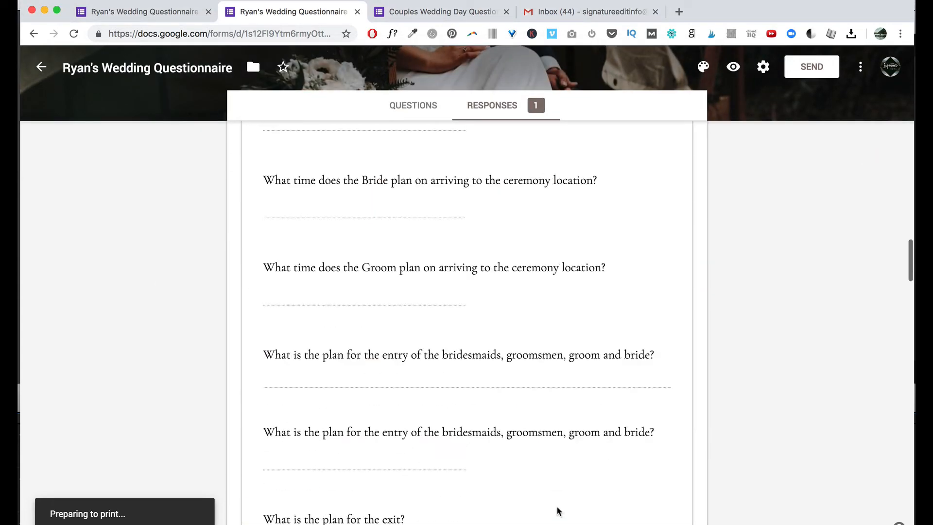
pyautogui.scroll(20, 537, 260)
pyautogui.scroll(15, 537, 260)
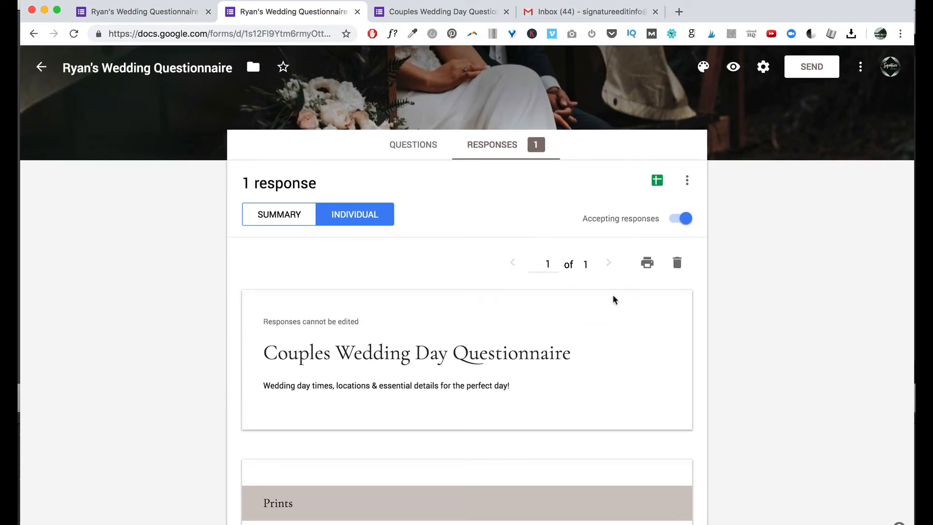
# Turn on 'Get email notifications for new responses' in the Responses options menu.
pyautogui.click(687, 182)
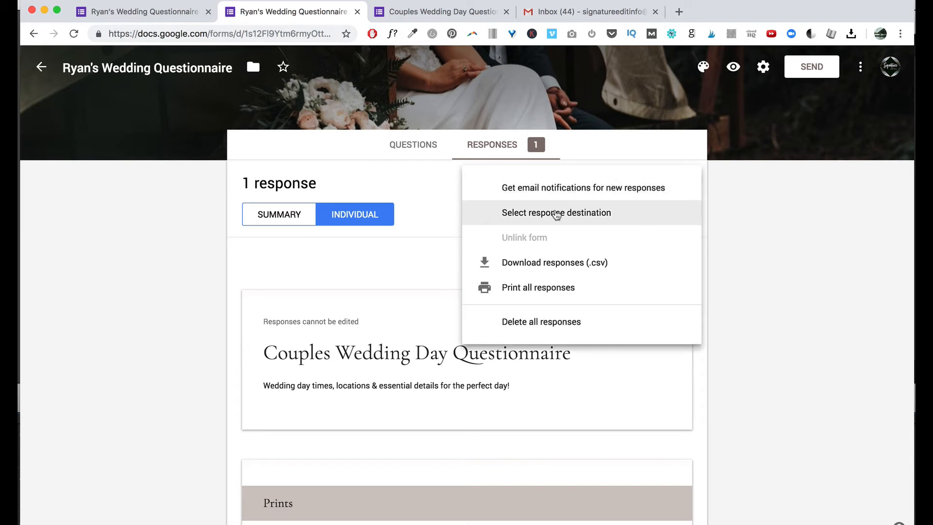
pyautogui.click(568, 191)
pyautogui.click(687, 184)
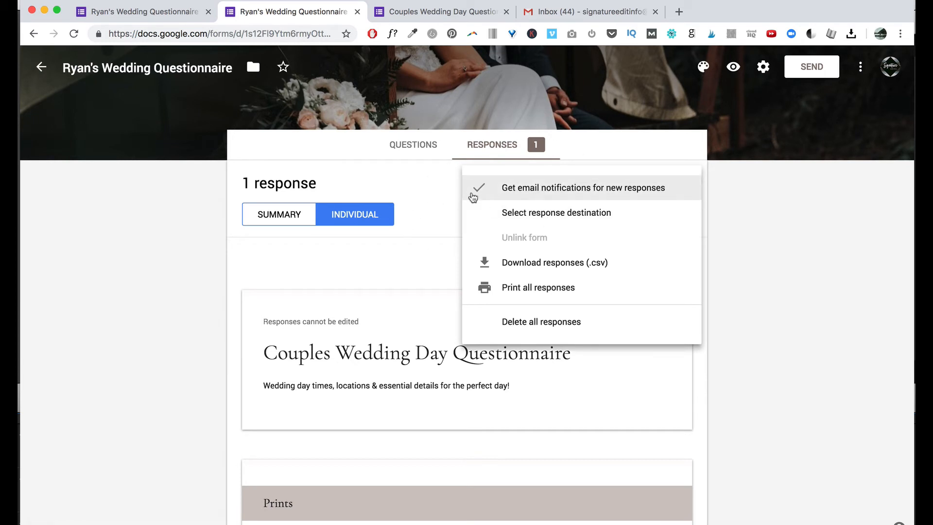
pyautogui.click(390, 265)
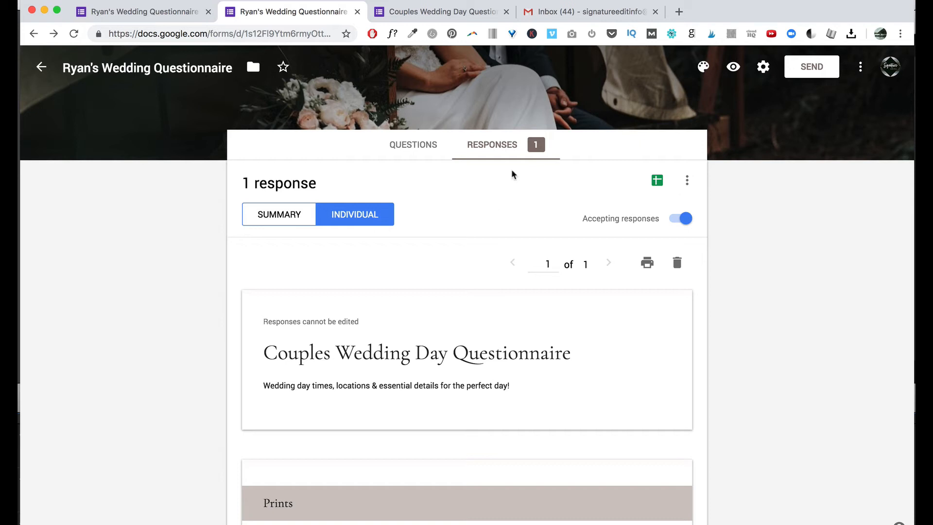
# Close the unsent draft in Gmail and return to the form's responses.
pyautogui.click(887, 76)
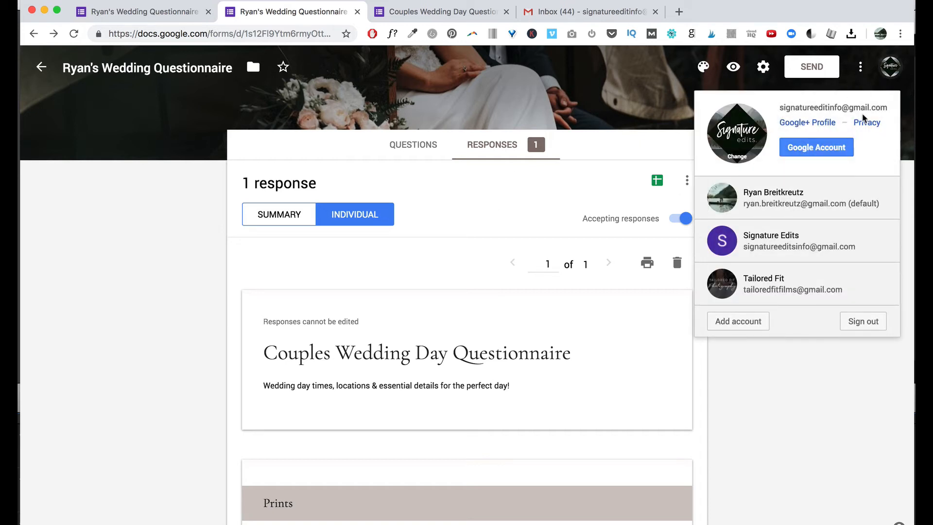
pyautogui.click(540, 191)
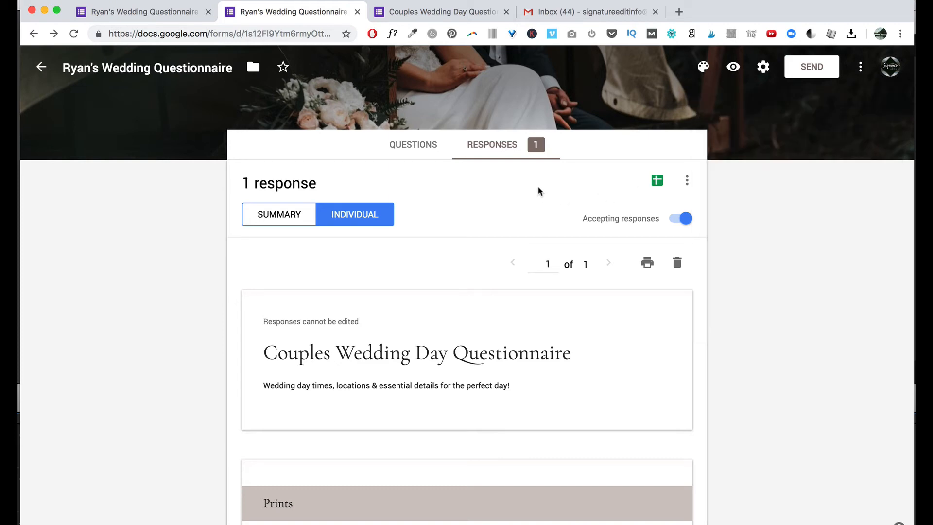
pyautogui.click(581, 10)
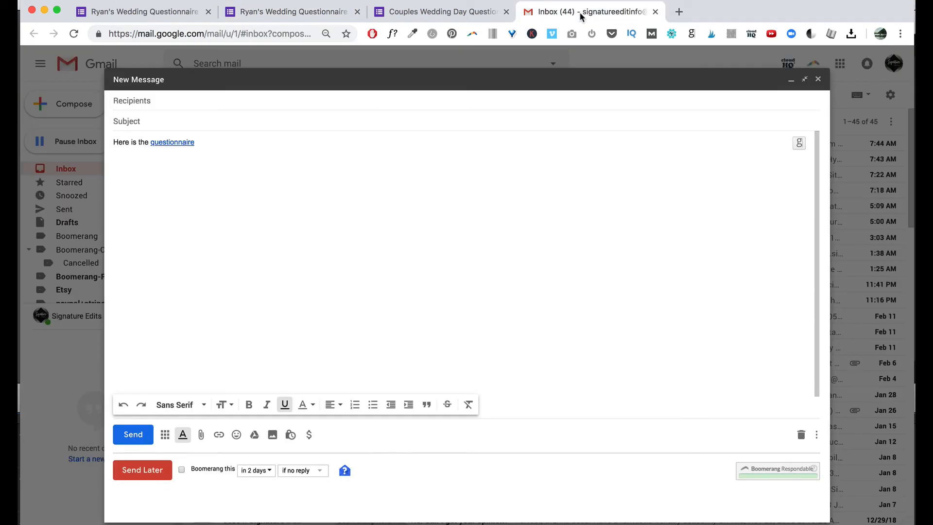
pyautogui.click(818, 79)
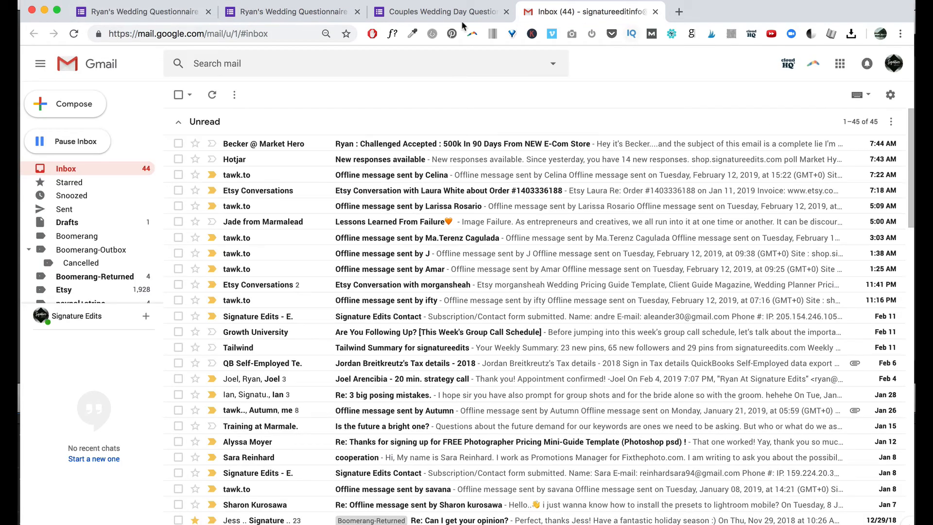
pyautogui.click(282, 19)
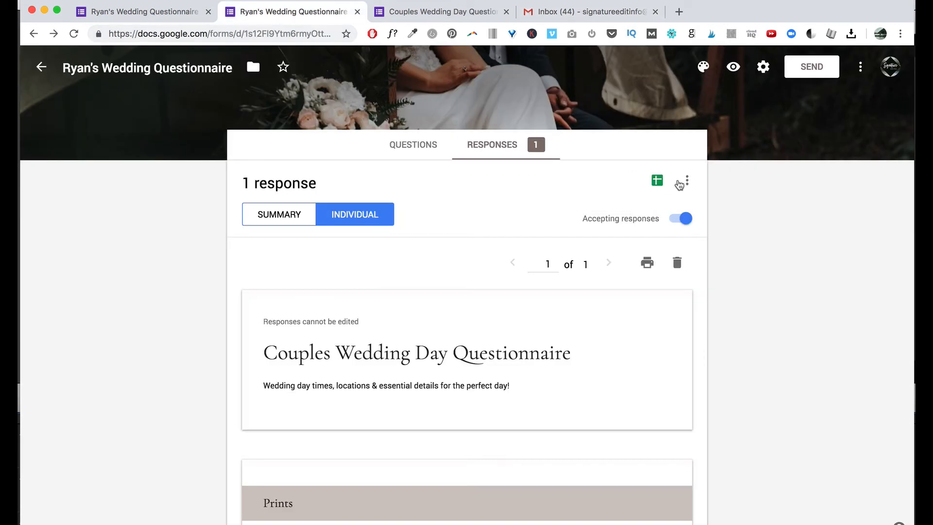
# Create the new 'Ryan's Wedding Questionnaire (Responses)' spreadsheet for responses, then return to Forms.
pyautogui.click(658, 181)
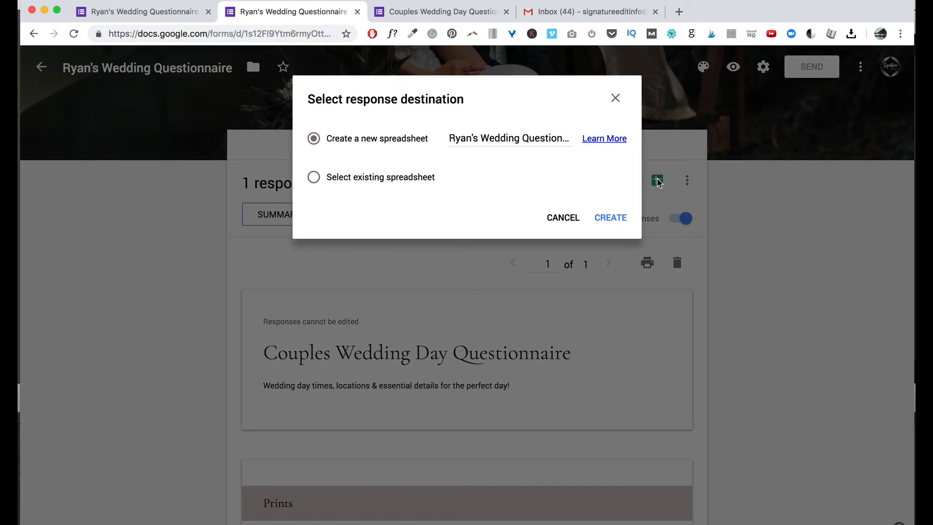
pyautogui.click(474, 145)
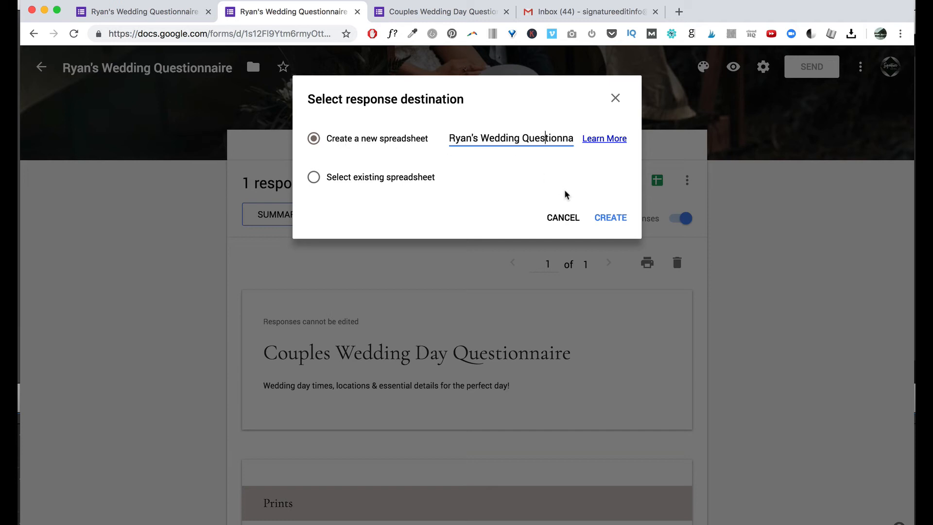
pyautogui.click(612, 217)
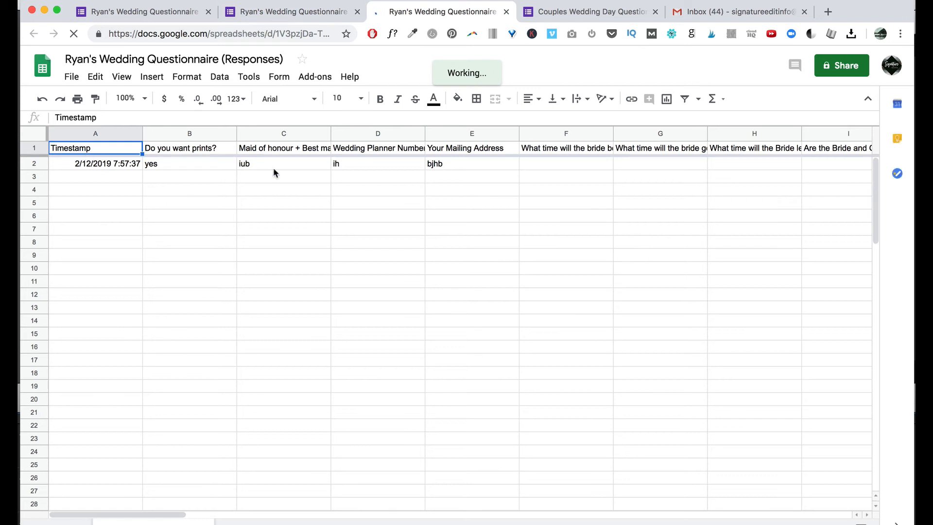
pyautogui.click(311, 12)
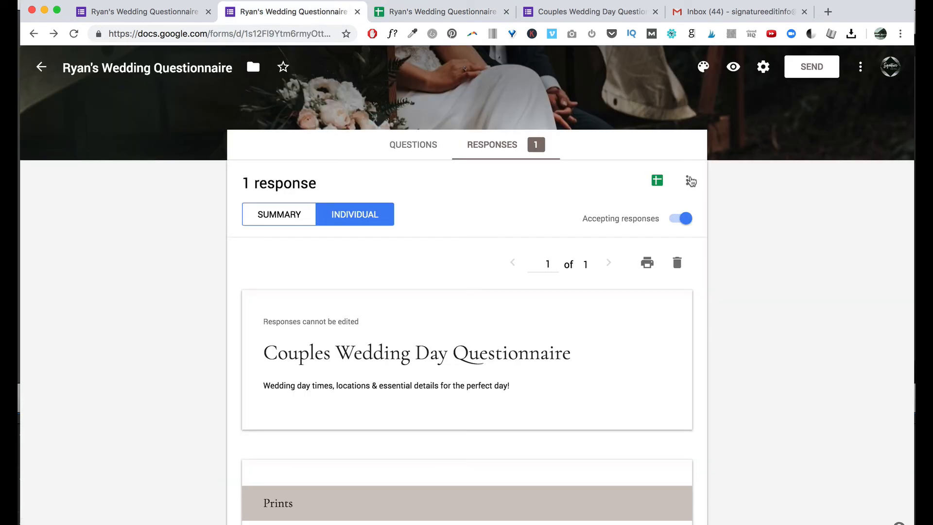
# Set the response destination to the existing 'Ryan's Wedding Questionnaire (Responses)' spreadsheet.
pyautogui.click(691, 181)
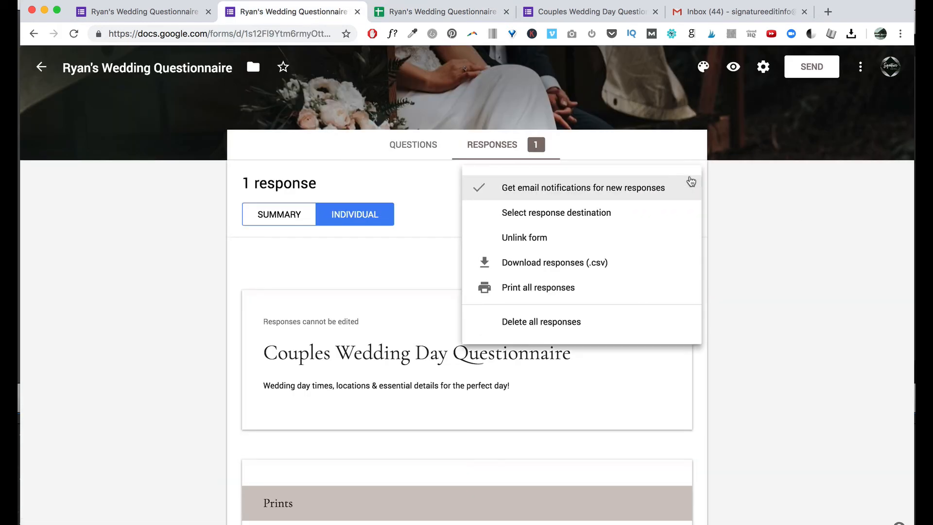
pyautogui.click(574, 220)
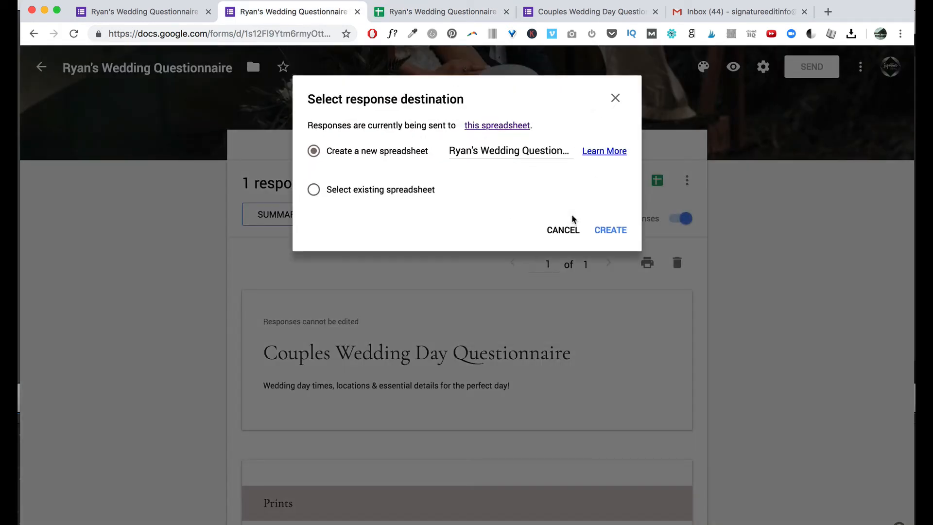
pyautogui.click(315, 190)
pyautogui.click(613, 231)
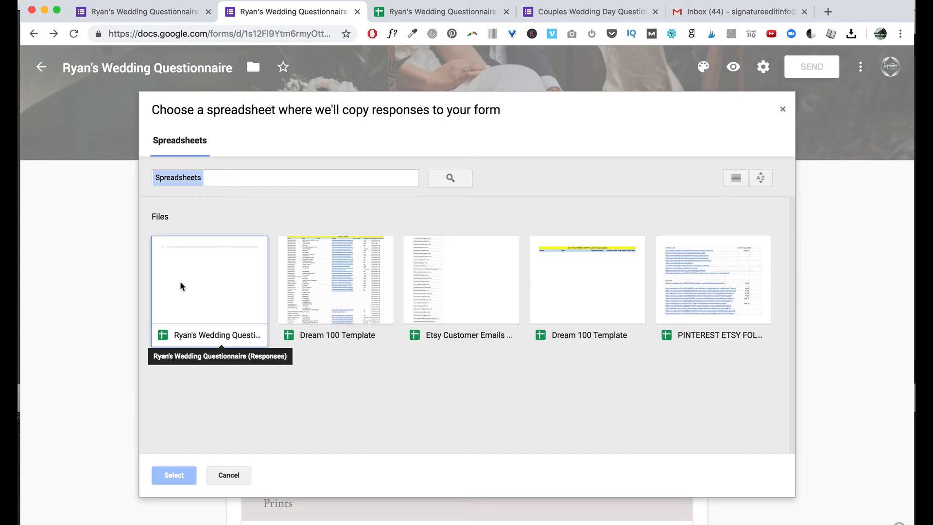
pyautogui.click(208, 294)
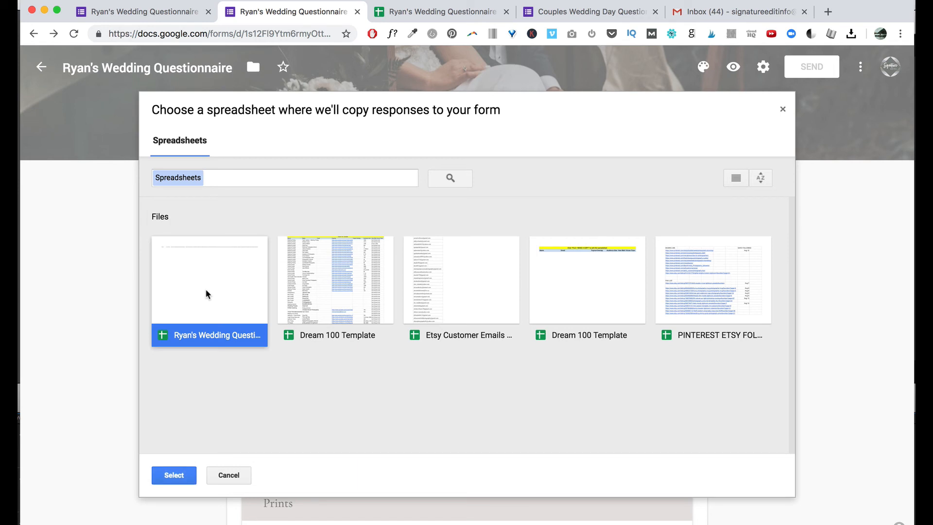
pyautogui.click(177, 475)
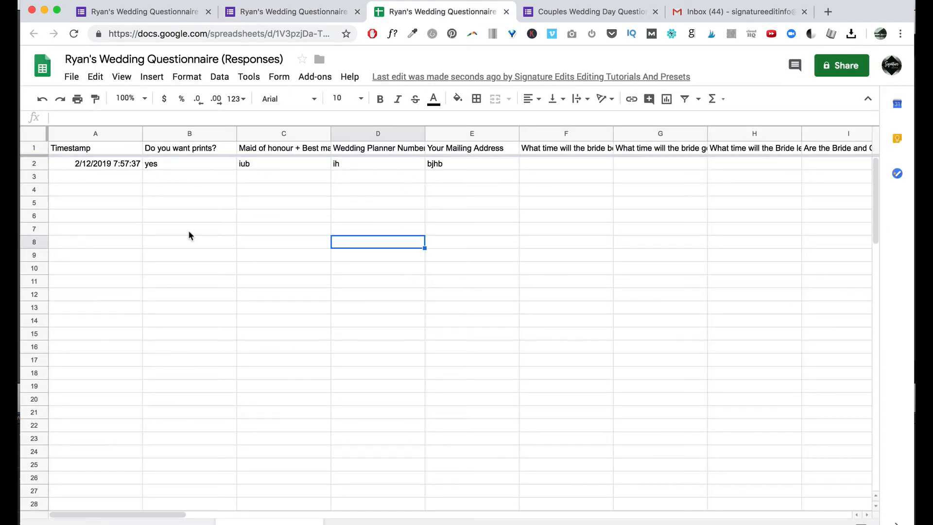
# Review the test answers in row 2 of the responses sheet and select its web address.
pyautogui.scroll(-20, 292, 247)
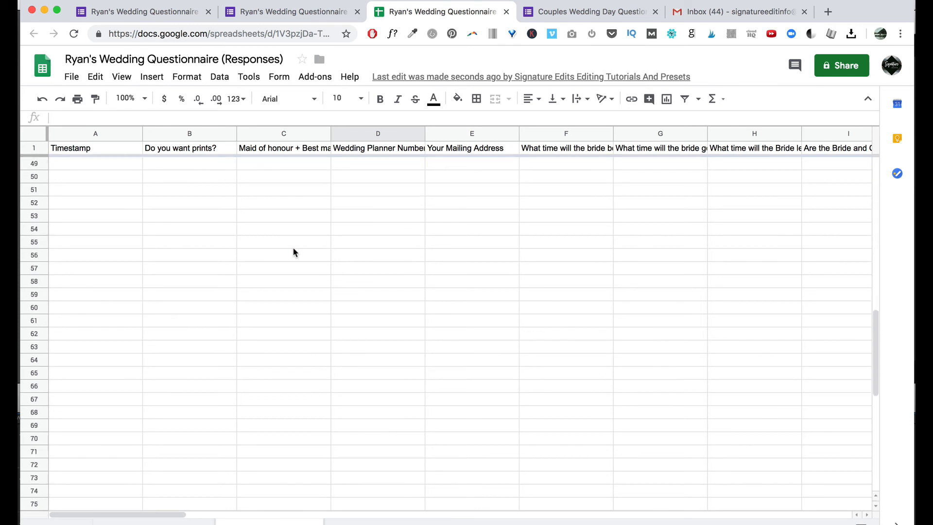
pyautogui.scroll(20, 292, 247)
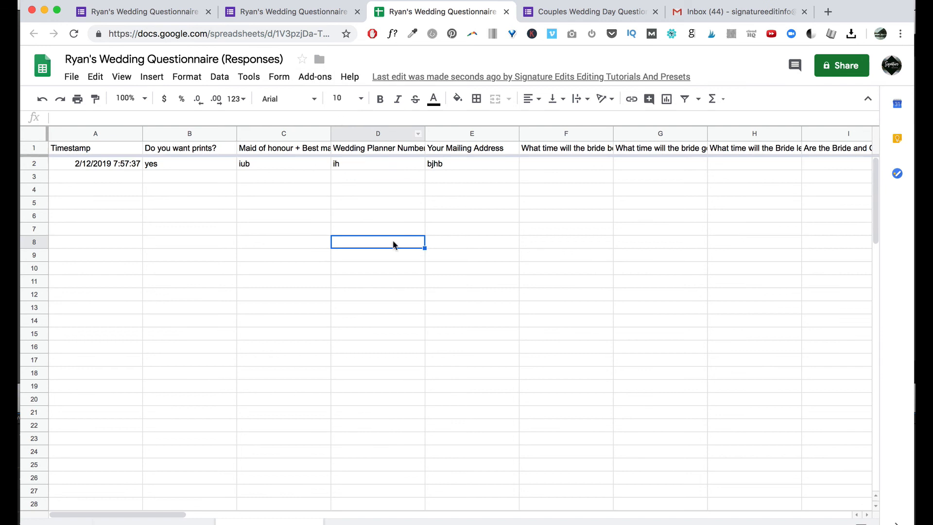
pyautogui.click(176, 38)
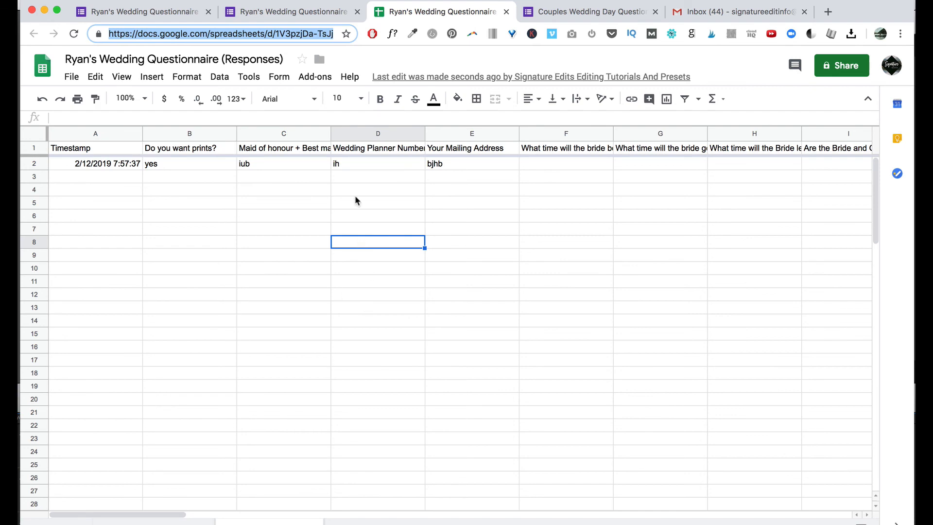
pyautogui.scroll(10, 301, 360)
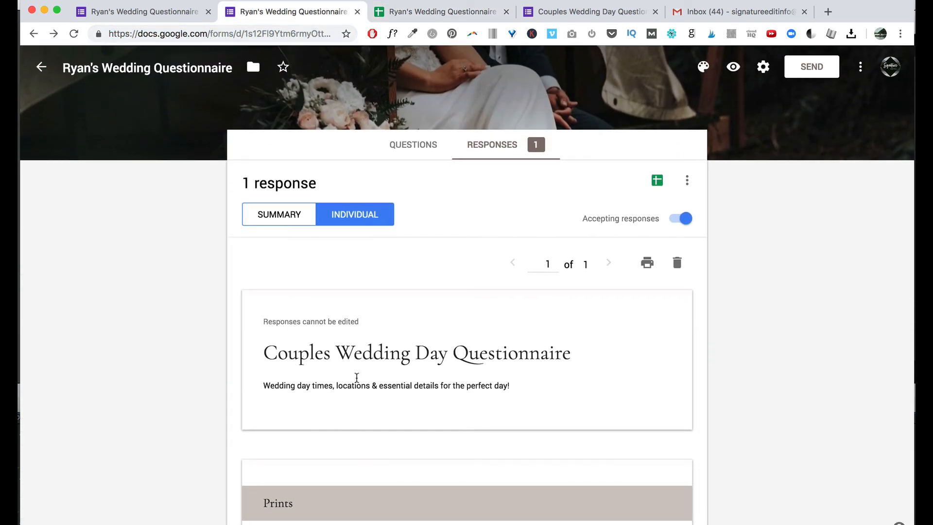
pyautogui.scroll(-3, 639, 279)
pyautogui.scroll(-5, 598, 221)
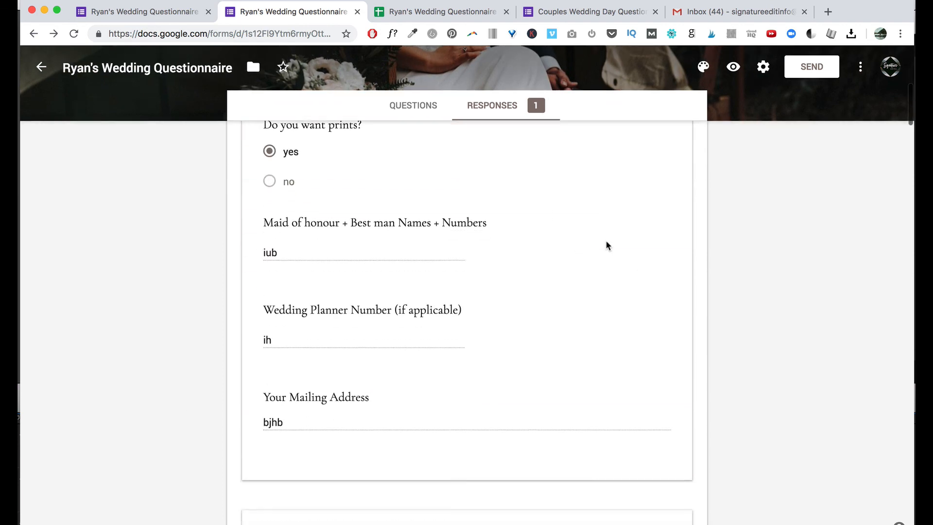
pyautogui.scroll(-10, 374, 210)
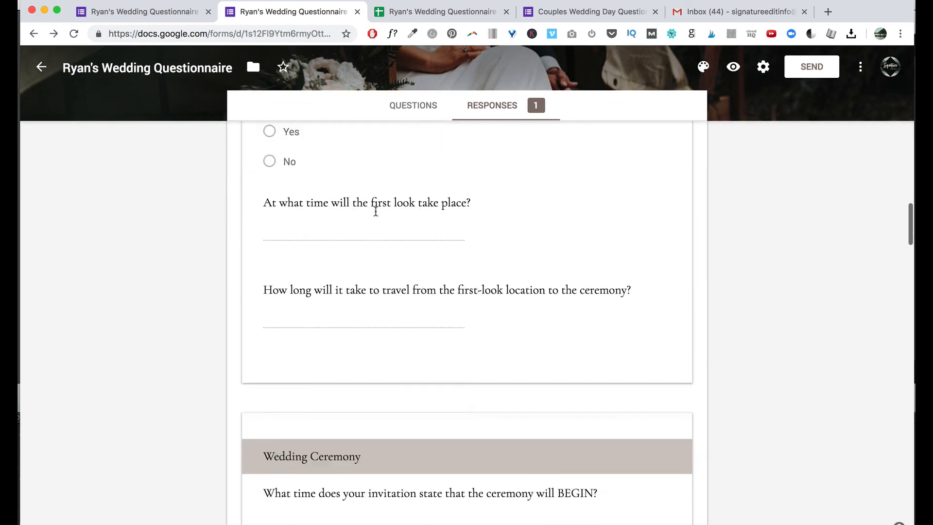
pyautogui.scroll(15, 376, 211)
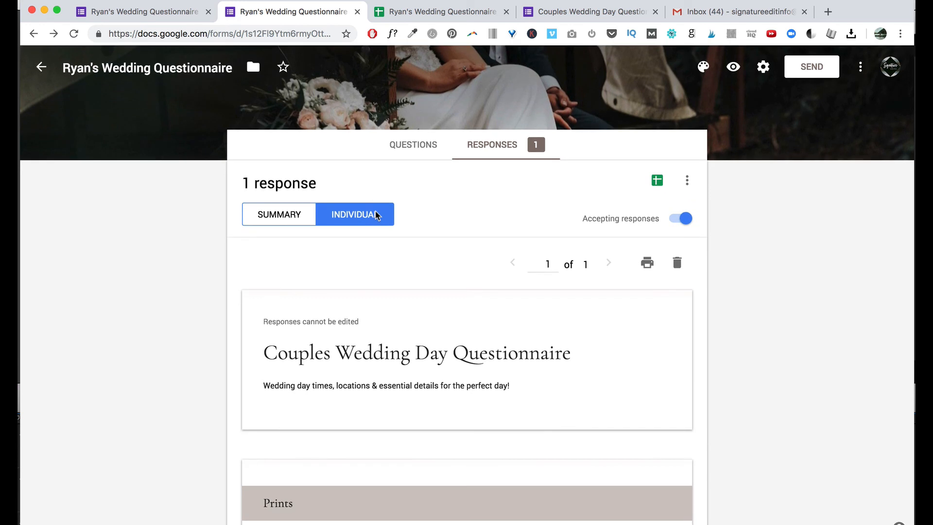